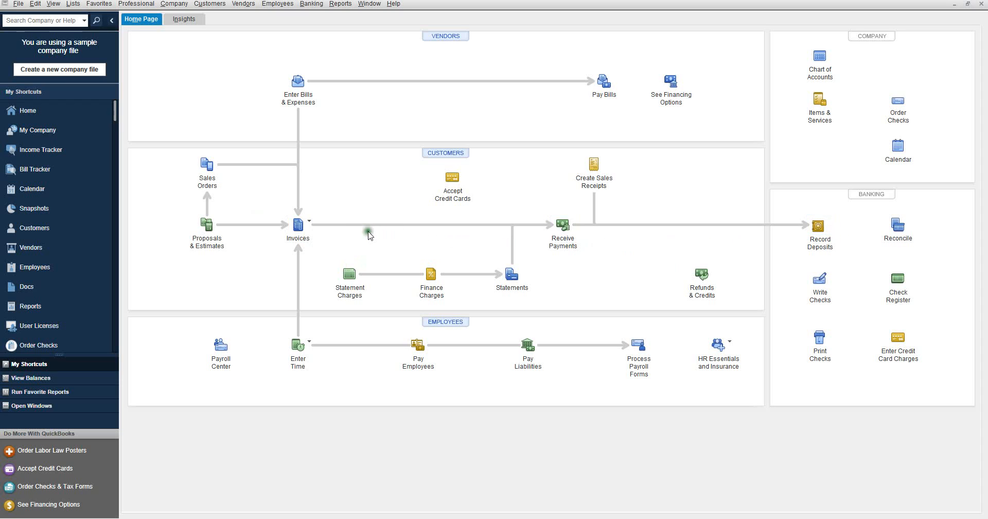
Open a blank customer invoice.
{"action": "left_click", "coordinate": [299, 227]}
{"action": "left_click", "coordinate": [329, 240]}
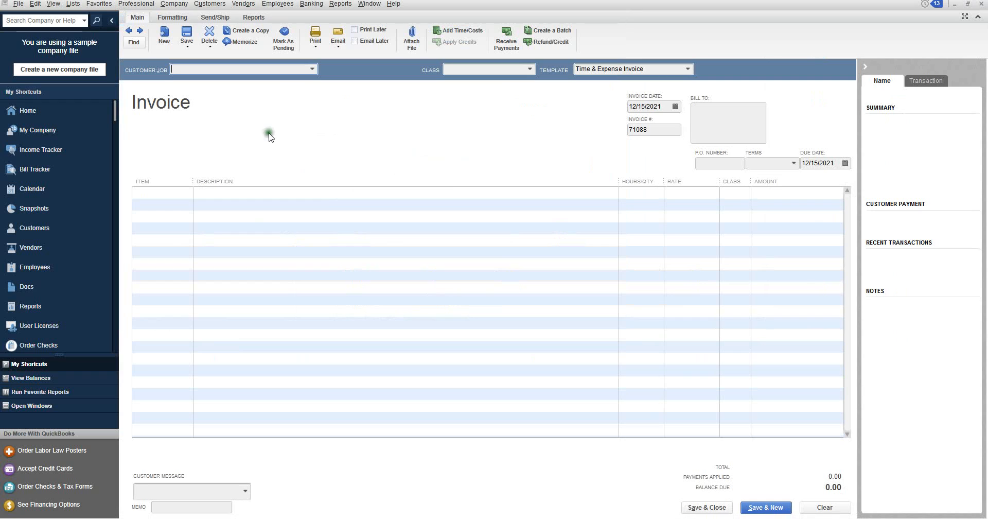
Start adding a new customer from the invoice's customer list, with "Customer name" as the placeholder name.
{"action": "left_click", "coordinate": [312, 71]}
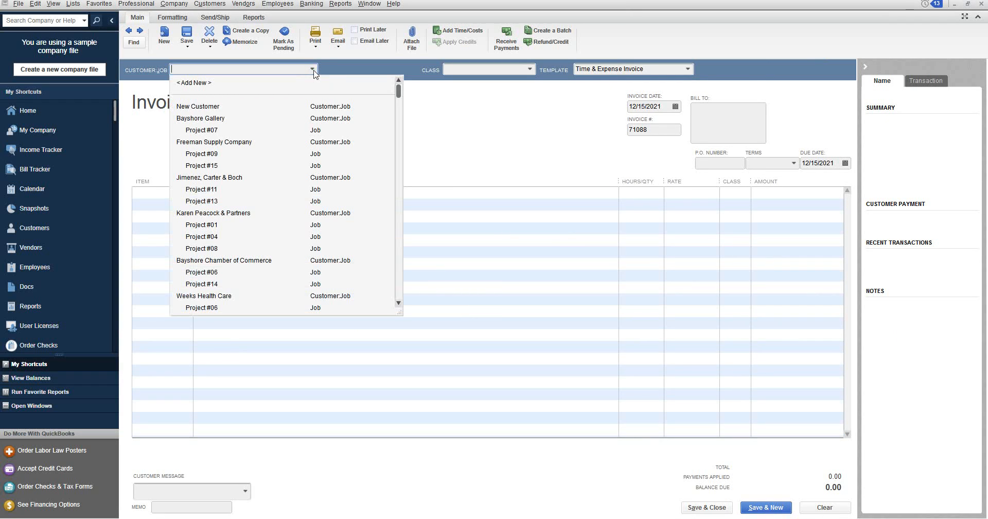
{"action": "scroll", "coordinate": [316, 141], "scroll_direction": "down", "scroll_amount": 5}
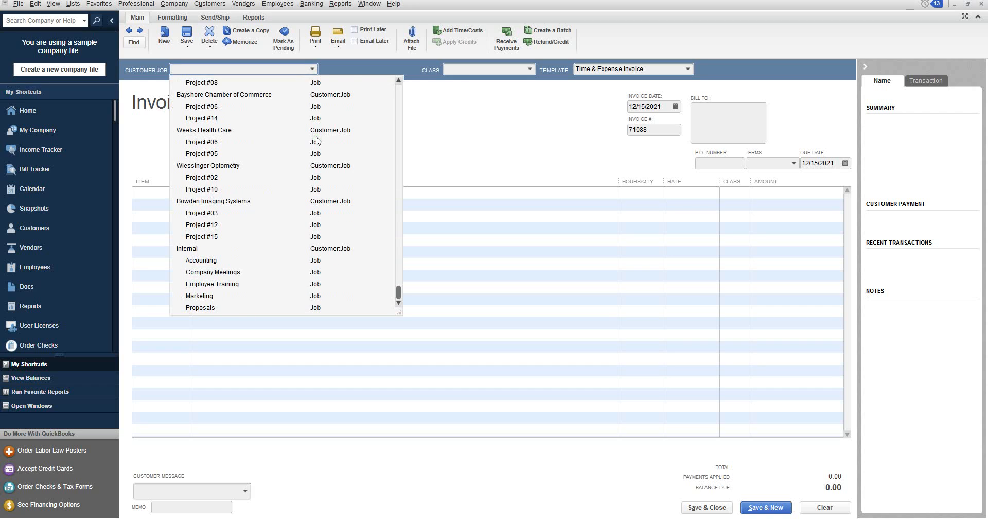
{"action": "scroll", "coordinate": [317, 141], "scroll_direction": "up", "scroll_amount": 5}
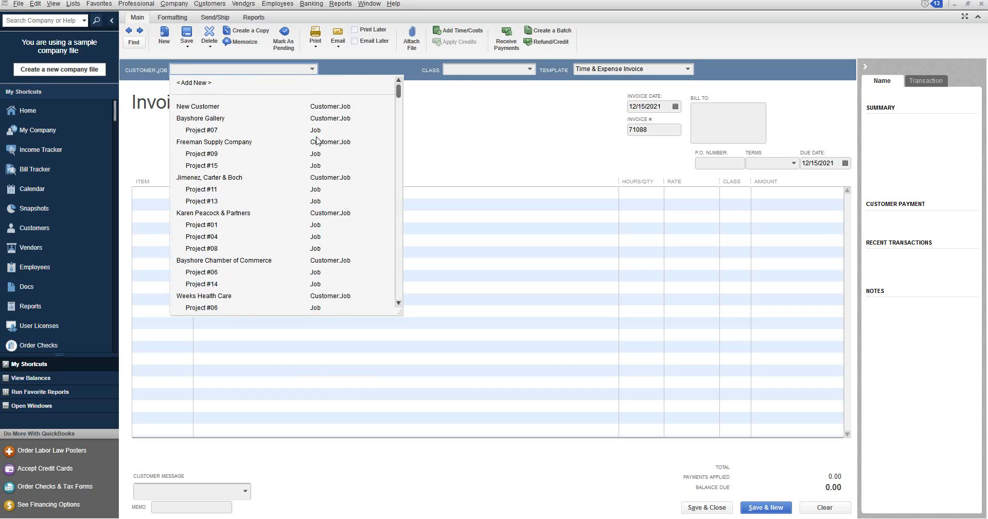
{"action": "left_click", "coordinate": [217, 85]}
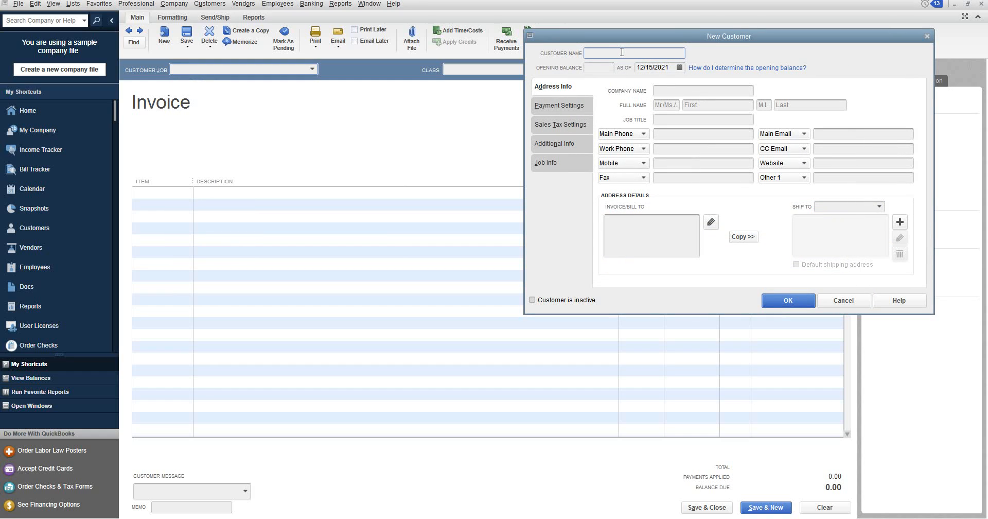
{"action": "type", "text": "Cus"}
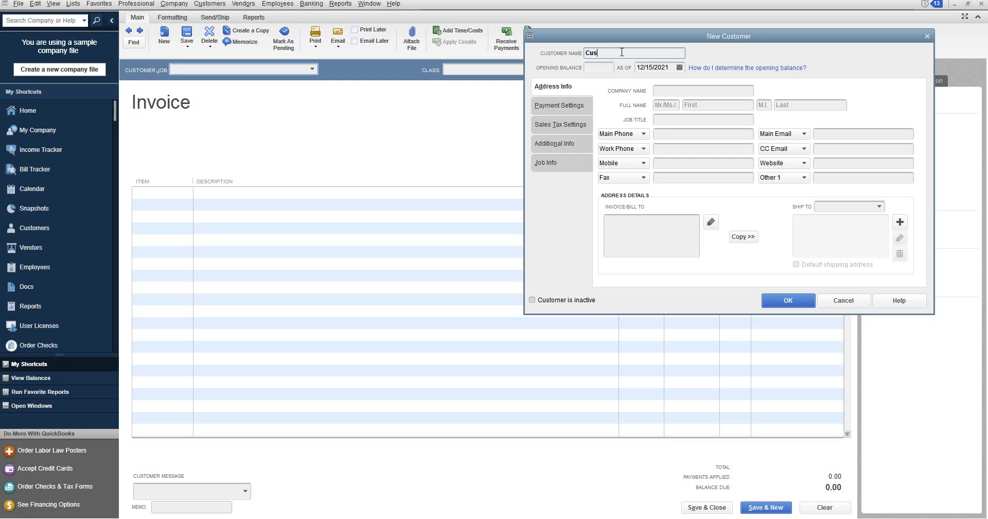
{"action": "type", "text": "tomer name"}
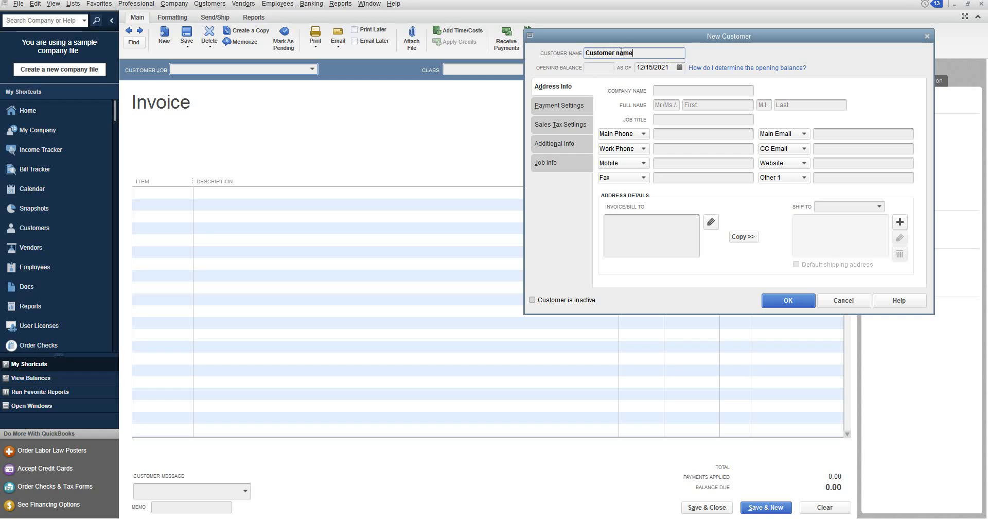
Examine the company, job title, phone, email, website and billing address fields for the new customer, and cancel the form.
{"action": "left_click", "coordinate": [672, 90]}
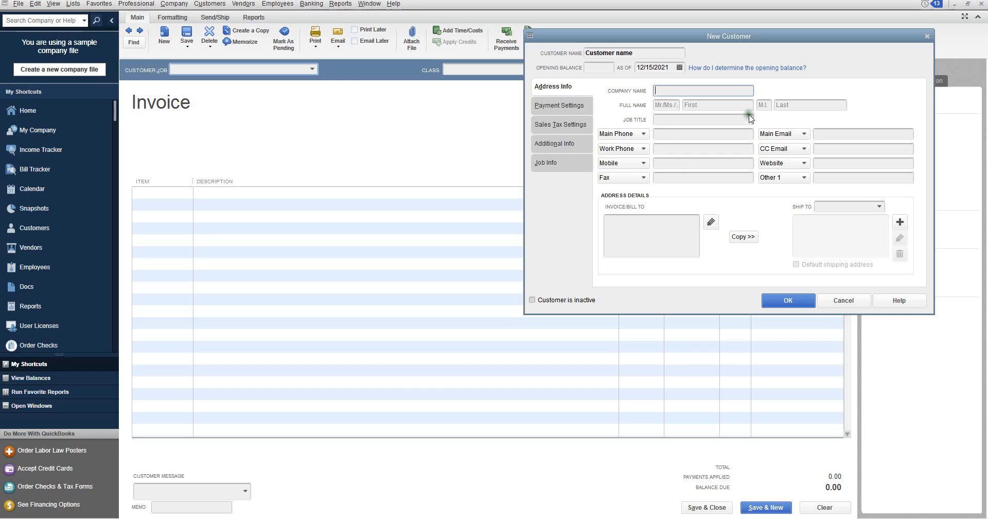
{"action": "left_click", "coordinate": [714, 119]}
{"action": "left_click", "coordinate": [709, 137]}
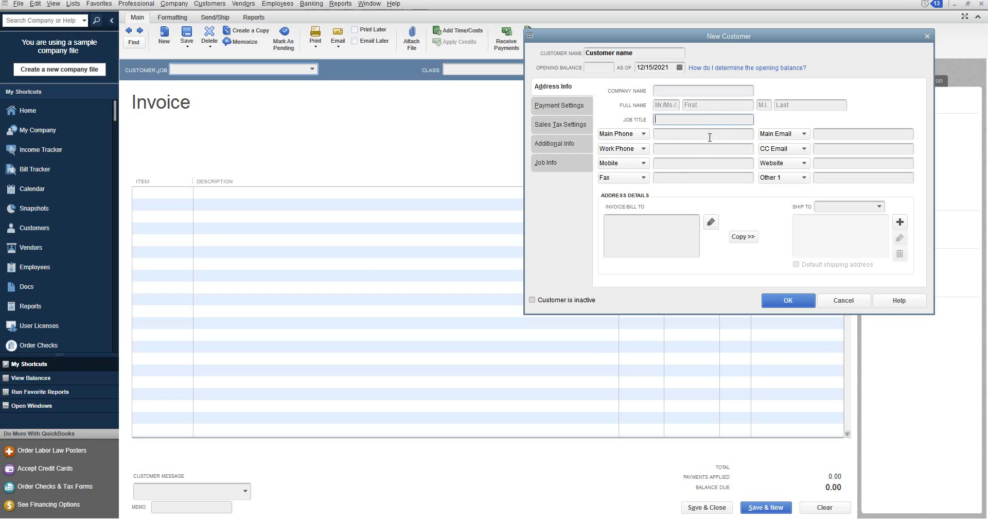
{"action": "left_click", "coordinate": [705, 149]}
{"action": "left_click", "coordinate": [705, 163]}
{"action": "left_click", "coordinate": [700, 177]}
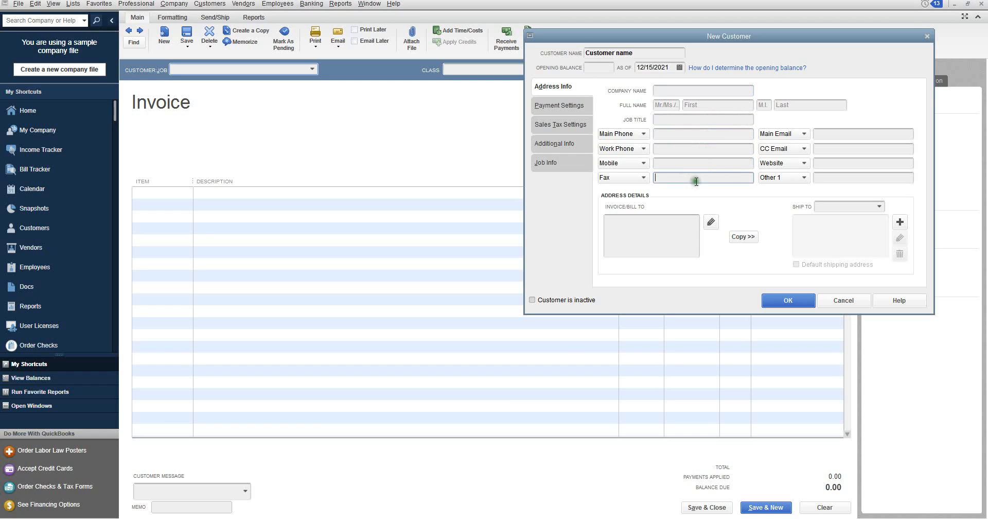
{"action": "left_click", "coordinate": [838, 134]}
{"action": "left_click", "coordinate": [836, 150]}
{"action": "left_click", "coordinate": [842, 164]}
{"action": "left_click", "coordinate": [645, 225]}
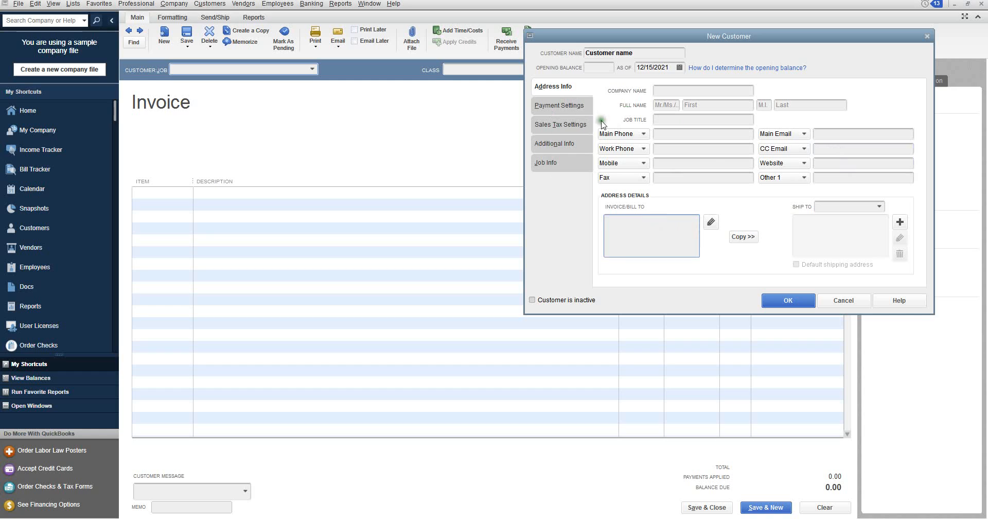
{"action": "left_click", "coordinate": [714, 165]}
{"action": "left_click", "coordinate": [581, 161]}
{"action": "left_click", "coordinate": [765, 299]}
{"action": "left_click", "coordinate": [844, 301]}
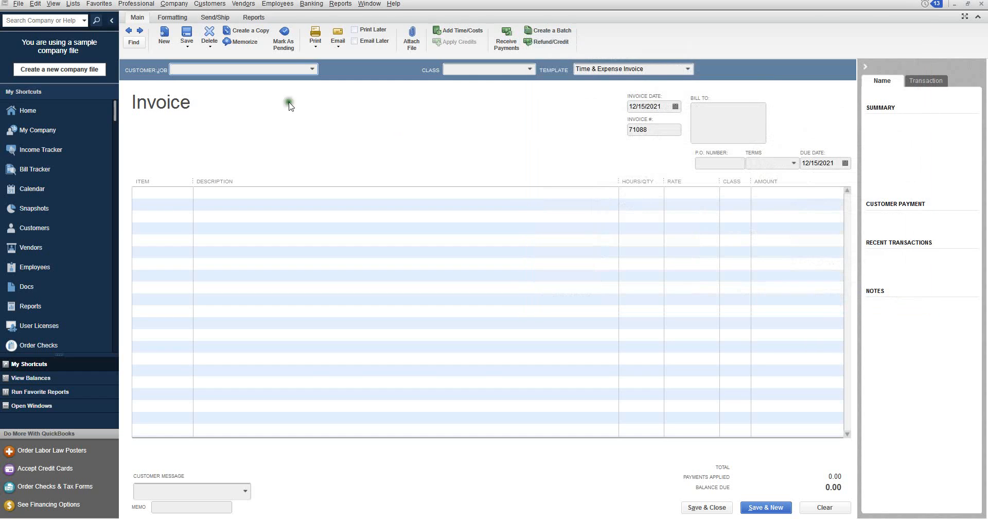
Assign the existing customer Bayshore Gallery to the invoice.
{"action": "left_click", "coordinate": [311, 69]}
{"action": "left_click", "coordinate": [234, 178]}
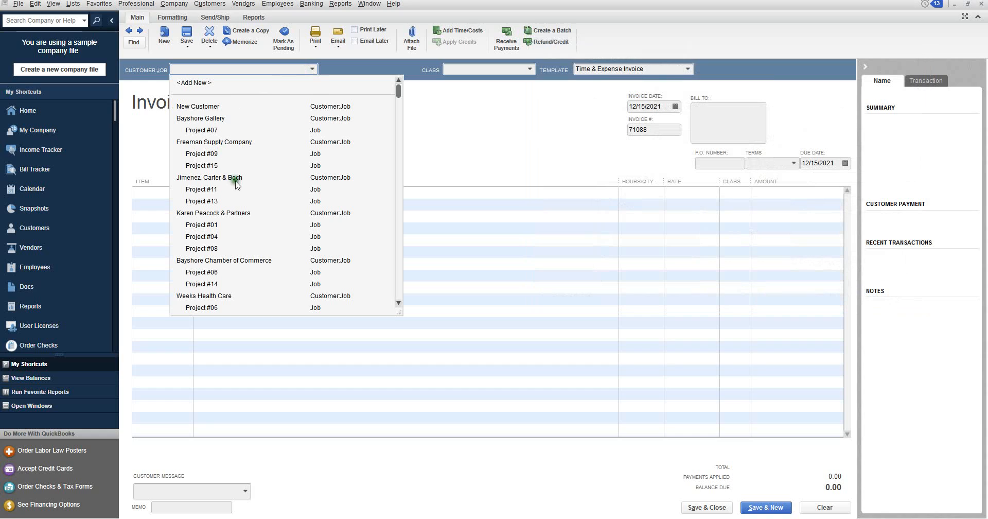
{"action": "left_click", "coordinate": [210, 119]}
{"action": "left_click", "coordinate": [216, 88]}
{"action": "left_click", "coordinate": [219, 88]}
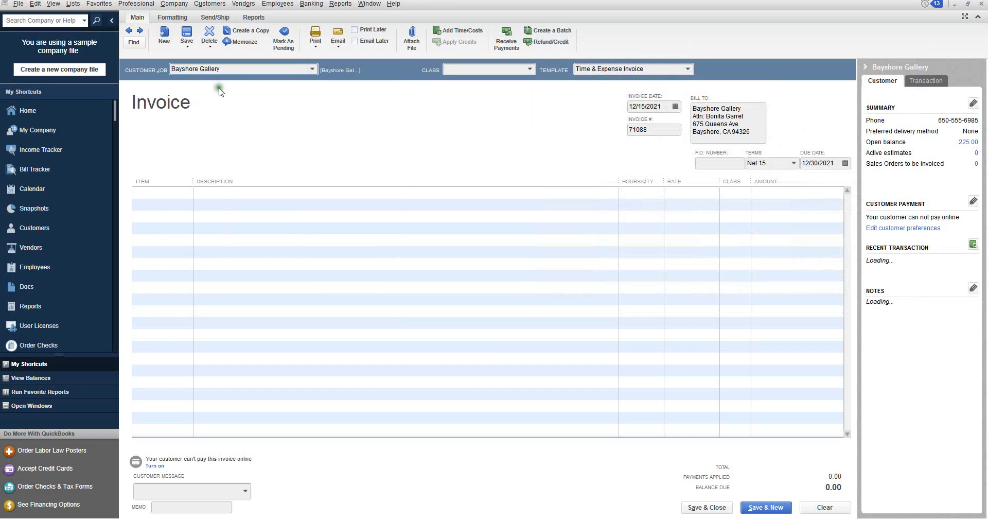
{"action": "left_click", "coordinate": [420, 169]}
Examine the invoice's date, billing address, invoice number and P.O. number fields.
{"action": "left_click", "coordinate": [665, 105]}
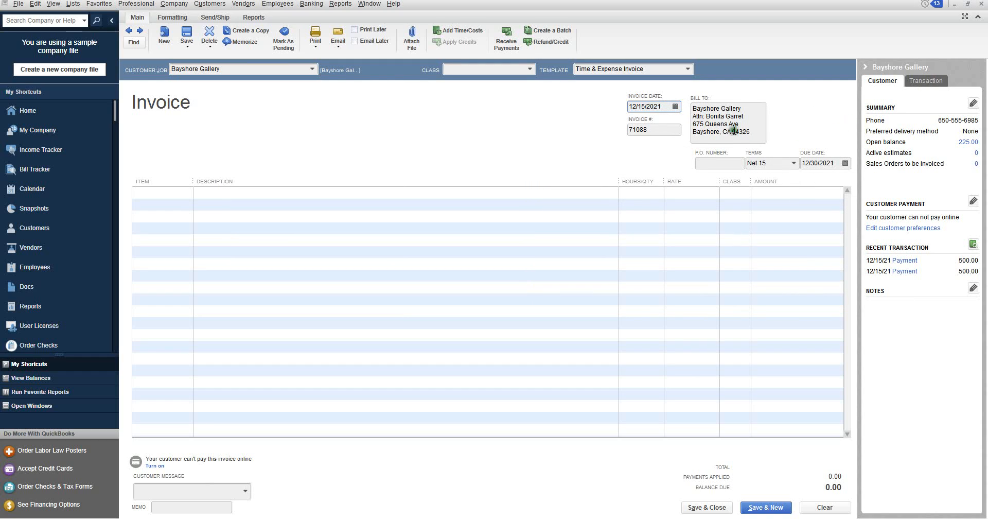
{"action": "left_click_drag", "start_coordinate": [734, 116], "coordinate": [738, 124]}
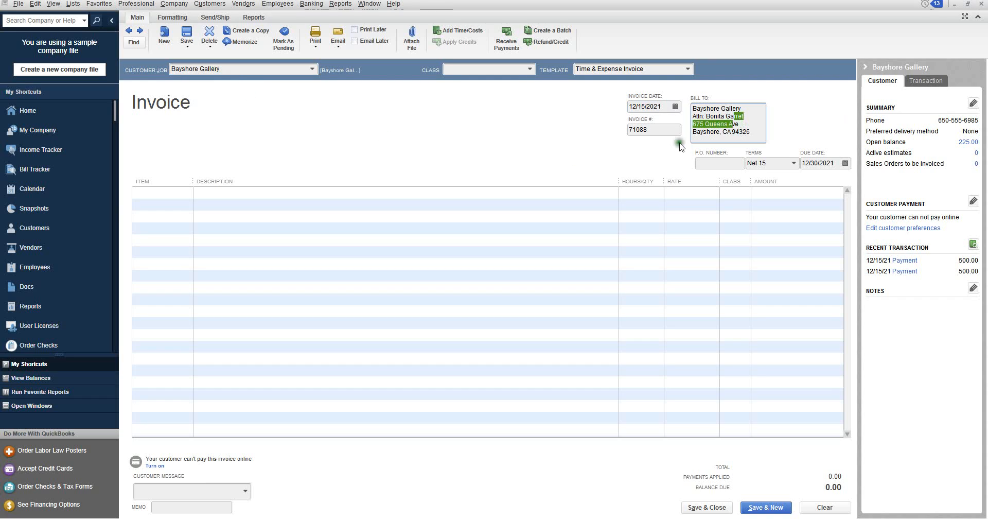
{"action": "left_click", "coordinate": [673, 127]}
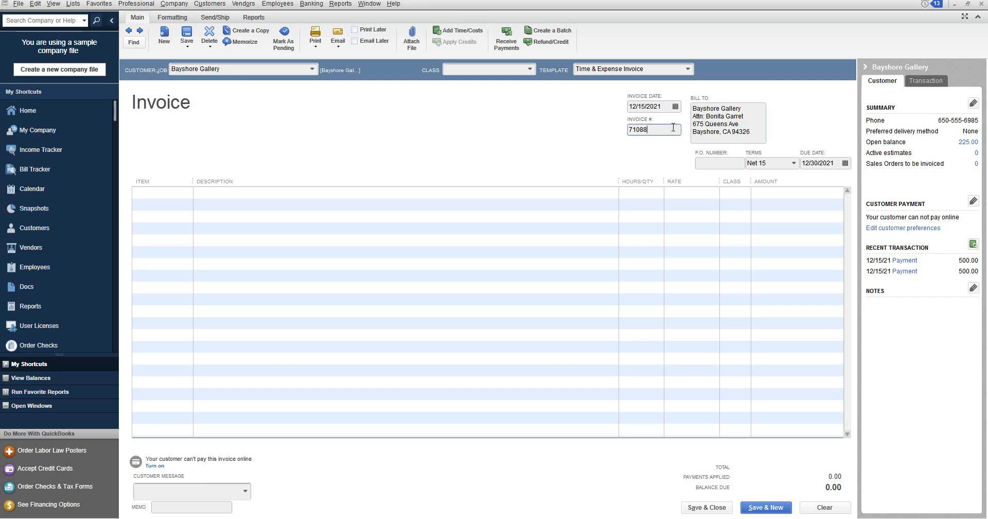
{"action": "left_click", "coordinate": [654, 128]}
{"action": "left_click", "coordinate": [717, 162]}
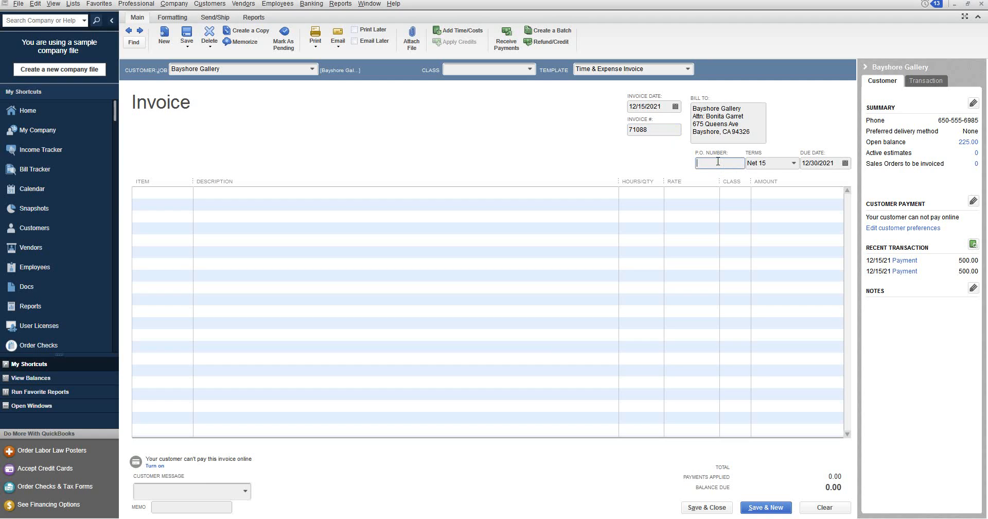
Try Net 30 as the invoice's payment terms, and set them back to Net 15.
{"action": "left_click", "coordinate": [782, 164]}
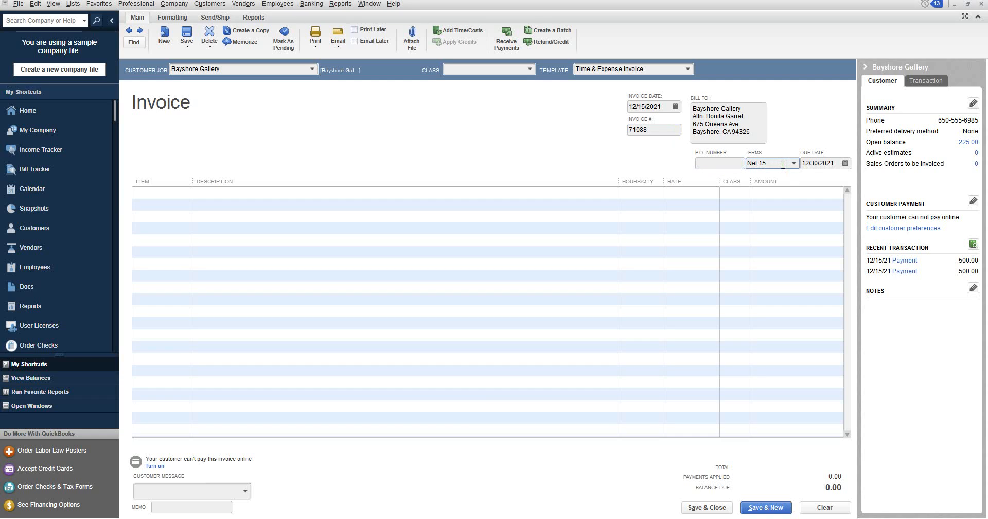
{"action": "left_click", "coordinate": [793, 163]}
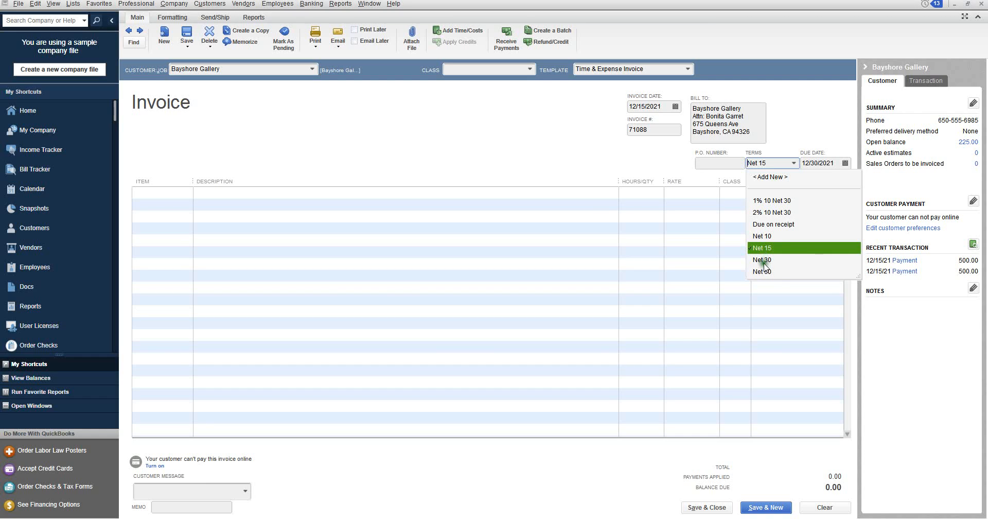
{"action": "left_click", "coordinate": [763, 261]}
{"action": "left_click", "coordinate": [793, 162]}
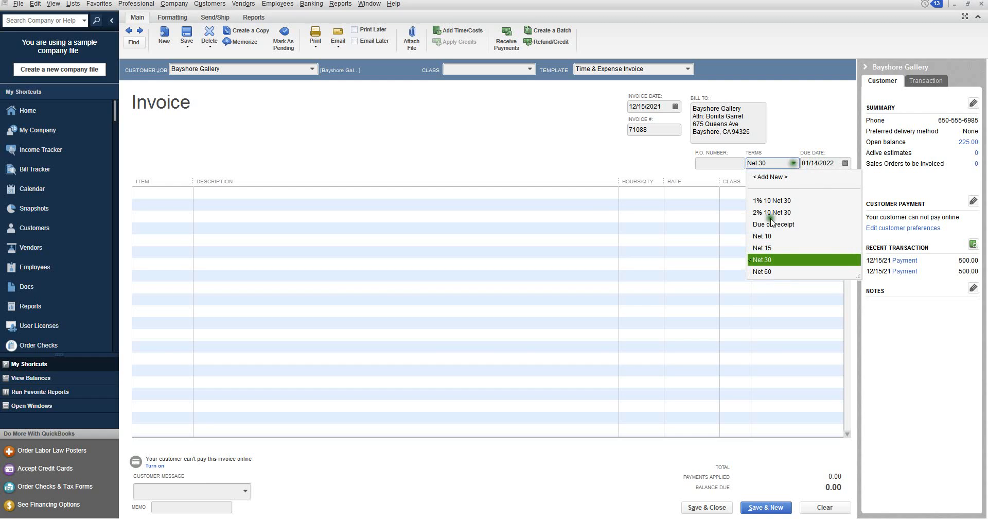
{"action": "left_click", "coordinate": [773, 248]}
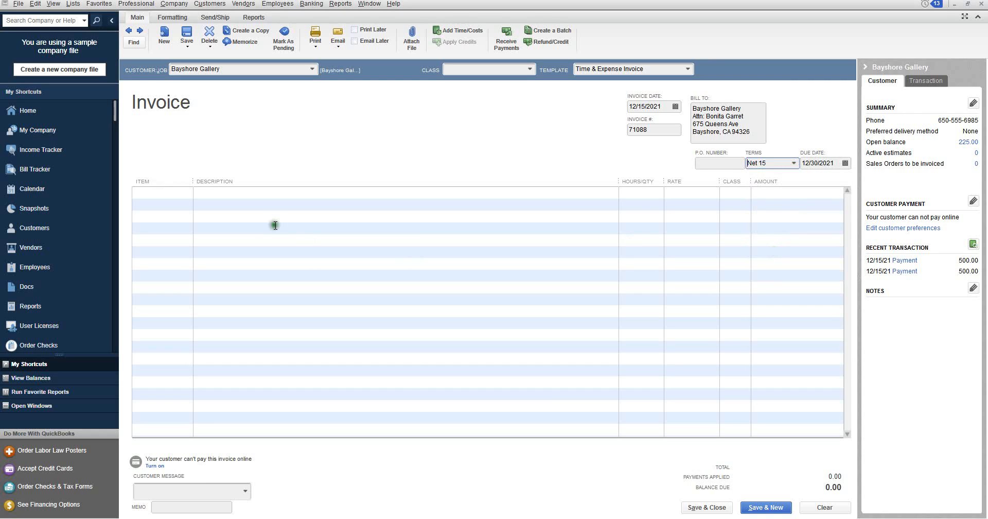
Add the Accounting Consulting service item to the invoice's first line.
{"action": "left_click", "coordinate": [180, 190]}
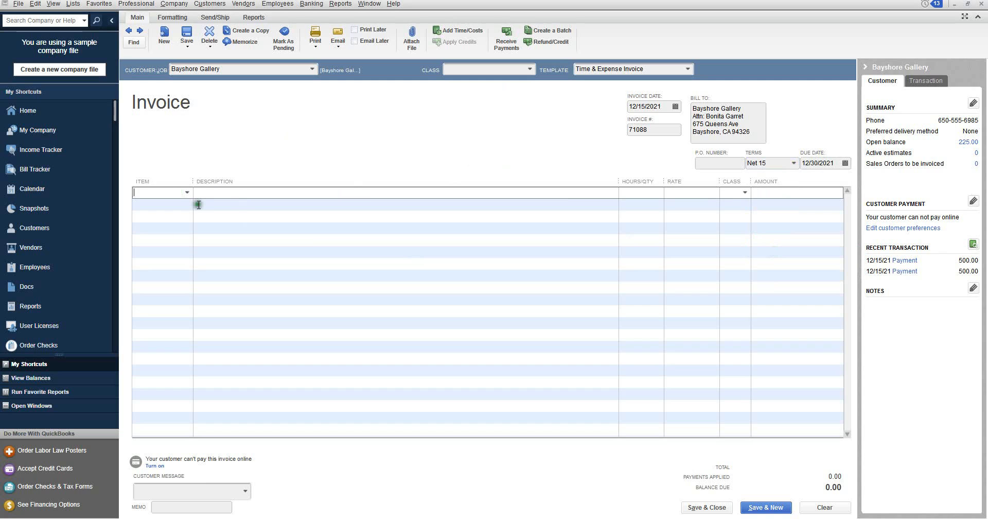
{"action": "left_click", "coordinate": [186, 193]}
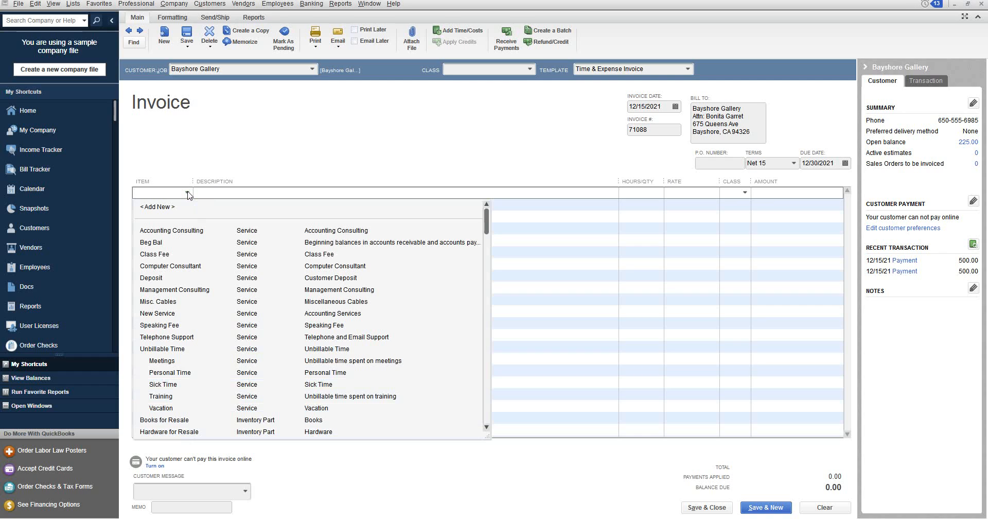
{"action": "scroll", "coordinate": [191, 234], "scroll_direction": "down", "scroll_amount": 3}
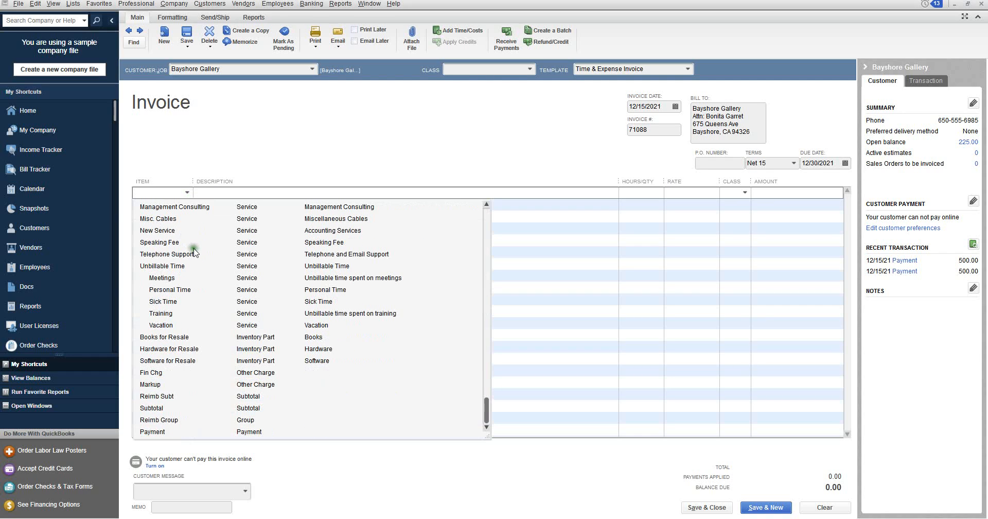
{"action": "scroll", "coordinate": [196, 252], "scroll_direction": "up", "scroll_amount": 5}
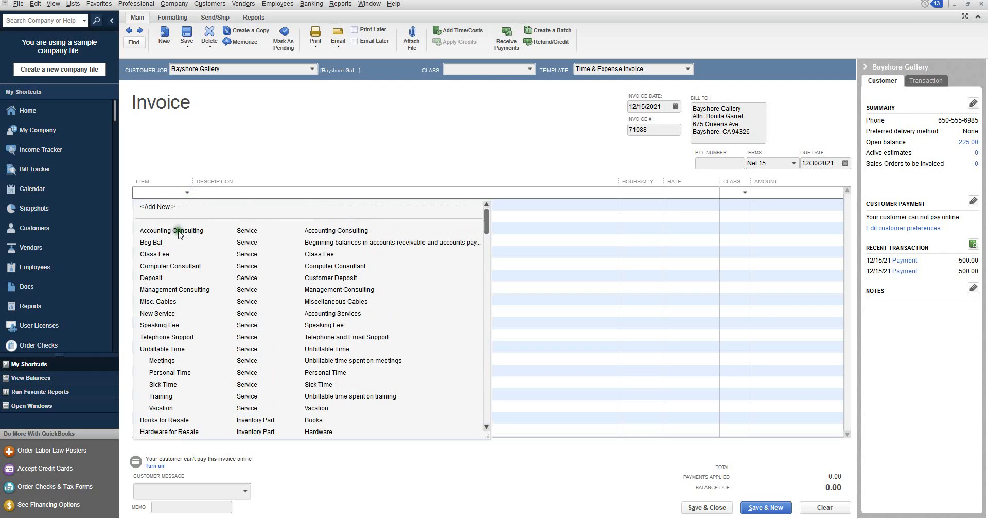
{"action": "left_click", "coordinate": [176, 228]}
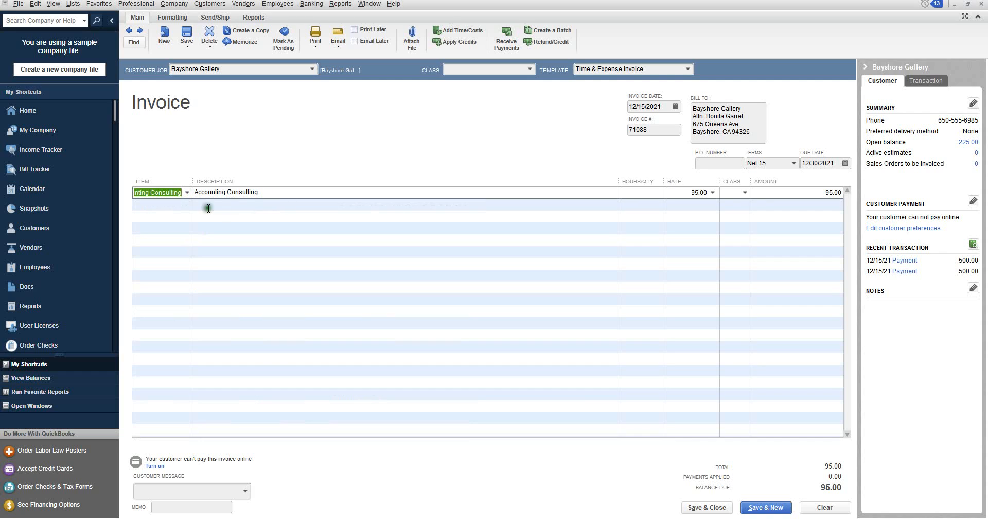
Start a new item for the first invoice line, with type Service and the name "Acciunting Fee".
{"action": "left_click", "coordinate": [187, 193]}
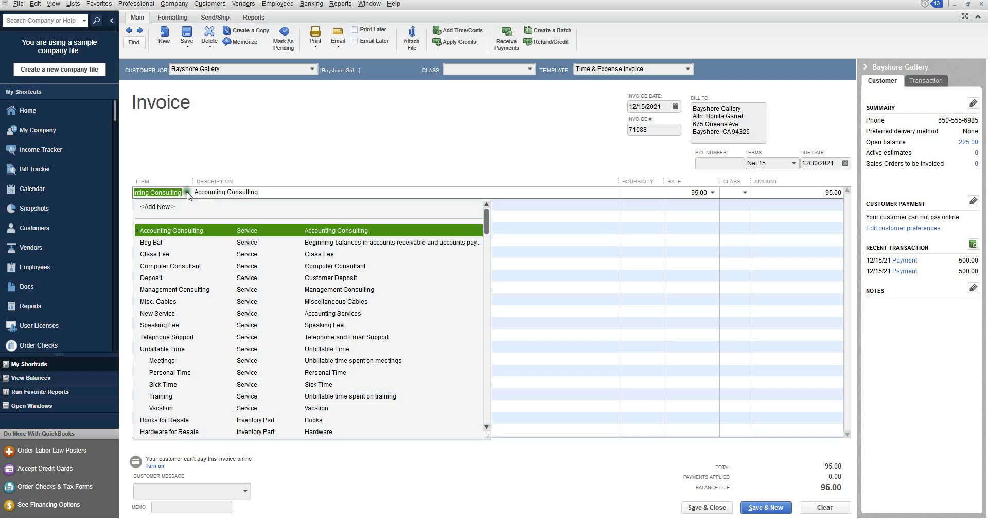
{"action": "left_click", "coordinate": [162, 212]}
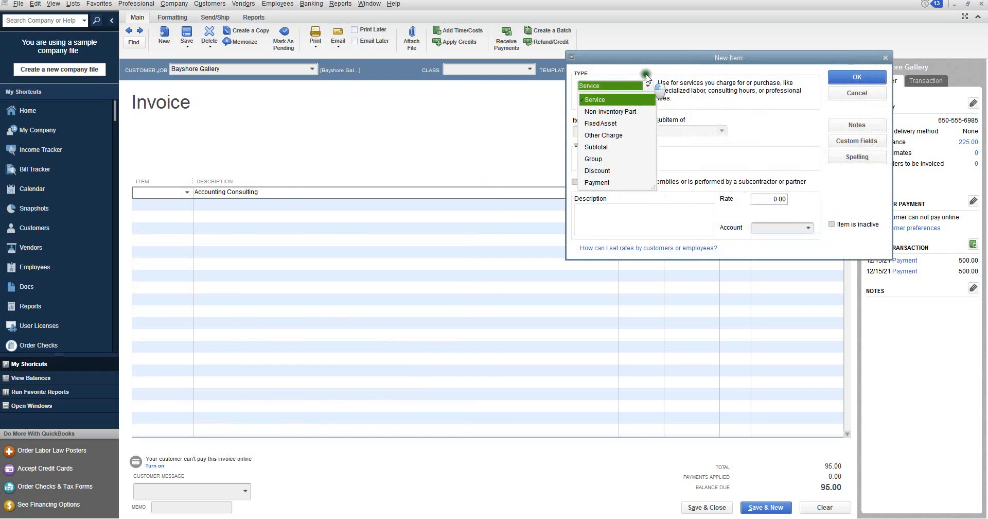
{"action": "left_click", "coordinate": [609, 102]}
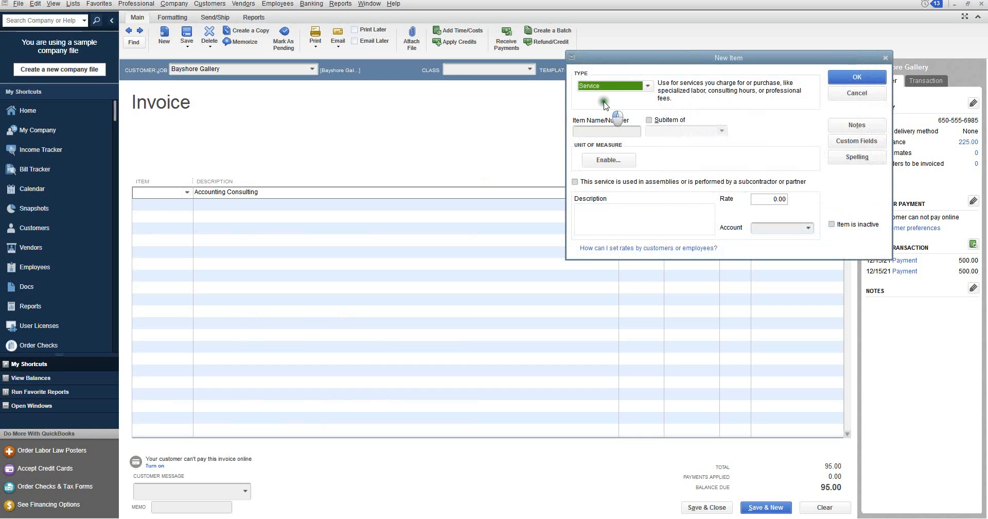
{"action": "left_click", "coordinate": [647, 86]}
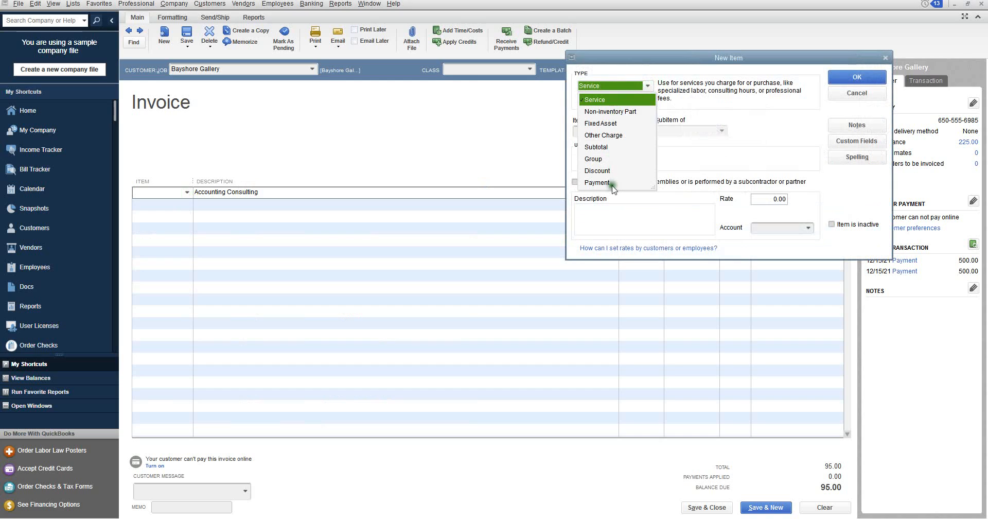
{"action": "left_click", "coordinate": [608, 100]}
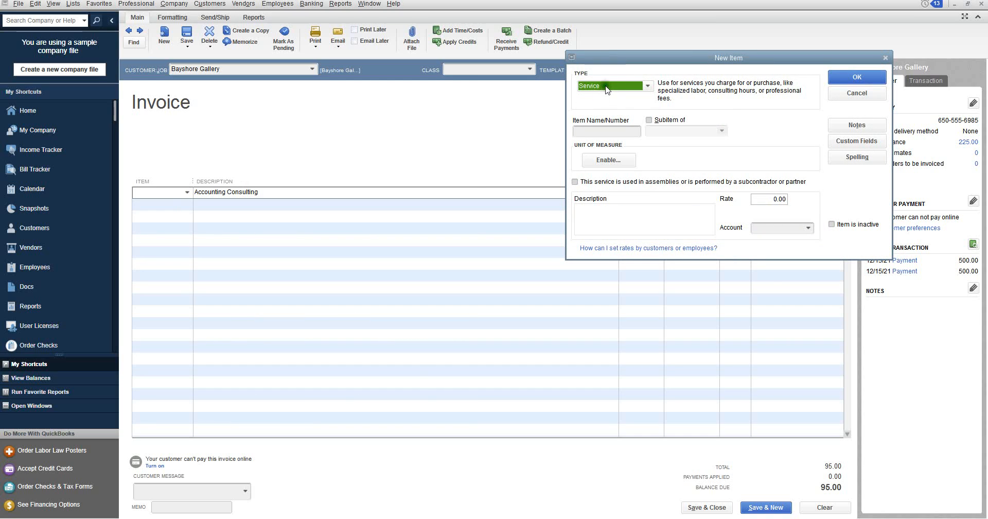
{"action": "left_click", "coordinate": [600, 131]}
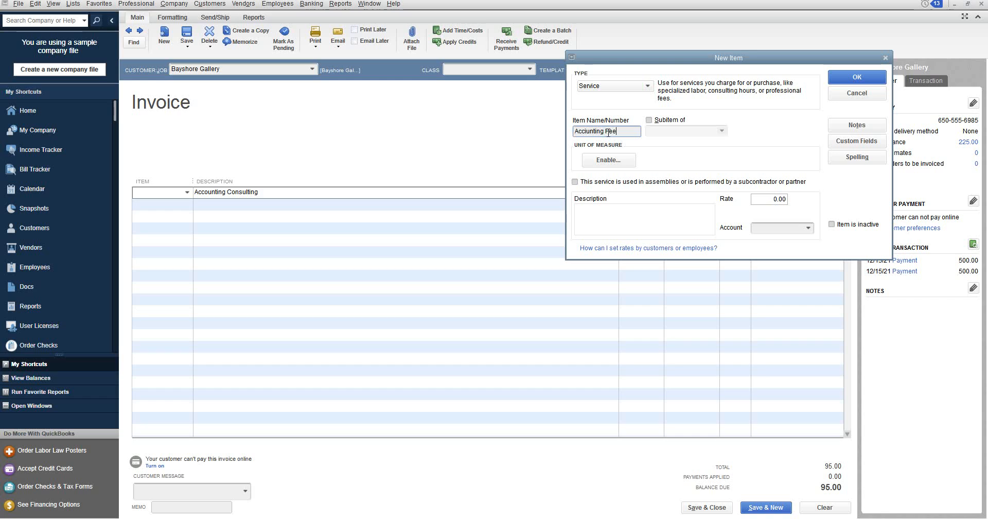
Copy the new item's name into its description and extend it with "For the month od".
{"action": "left_click", "coordinate": [604, 211]}
{"action": "left_click_drag", "start_coordinate": [630, 132], "coordinate": [533, 128]}
{"action": "key", "text": "ctrl+c"}
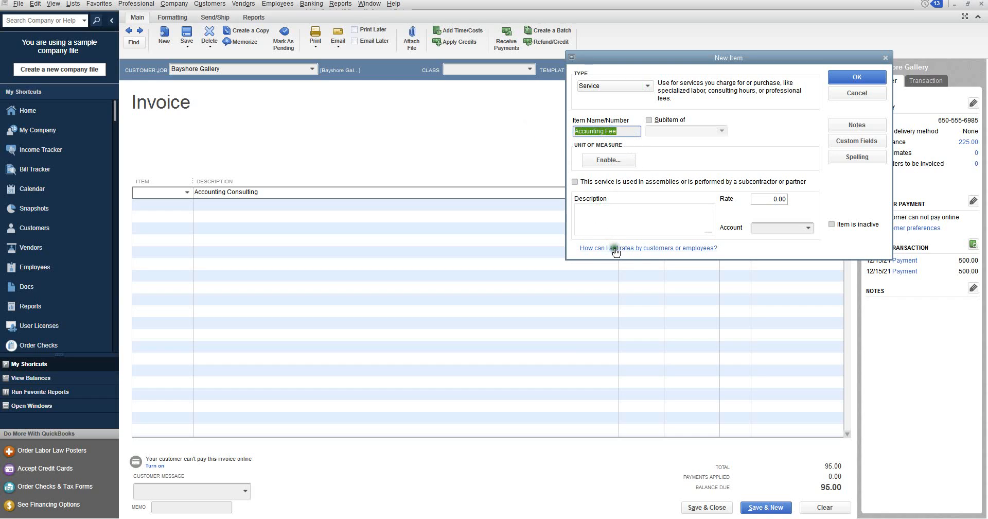
{"action": "left_click", "coordinate": [599, 210]}
{"action": "key", "text": "ctrl+v"}
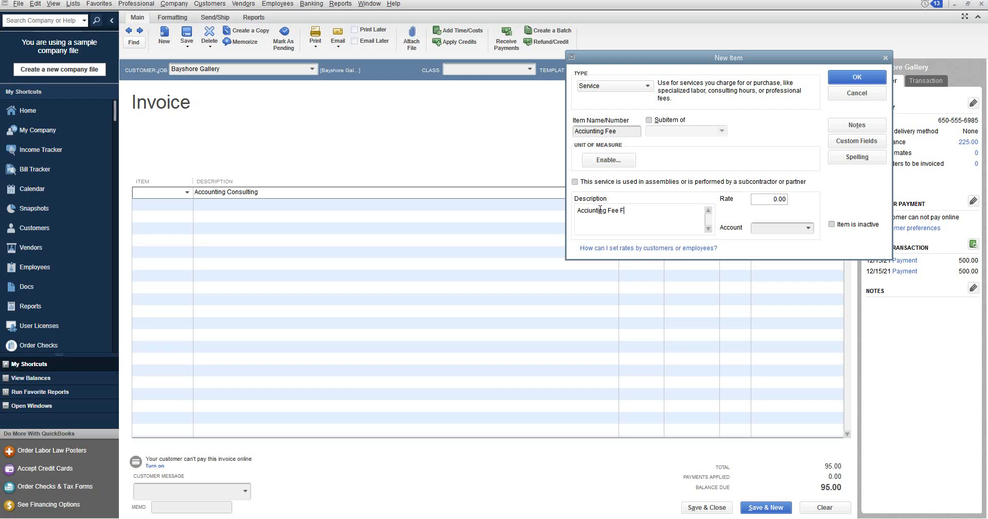
{"action": "type", "text": "For the month od"}
Try a rate of 100.00 and the Consulting Revenue account under Revenue - Service for the new item, and discard the item.
{"action": "left_click", "coordinate": [774, 199]}
{"action": "type", "text": "10"}
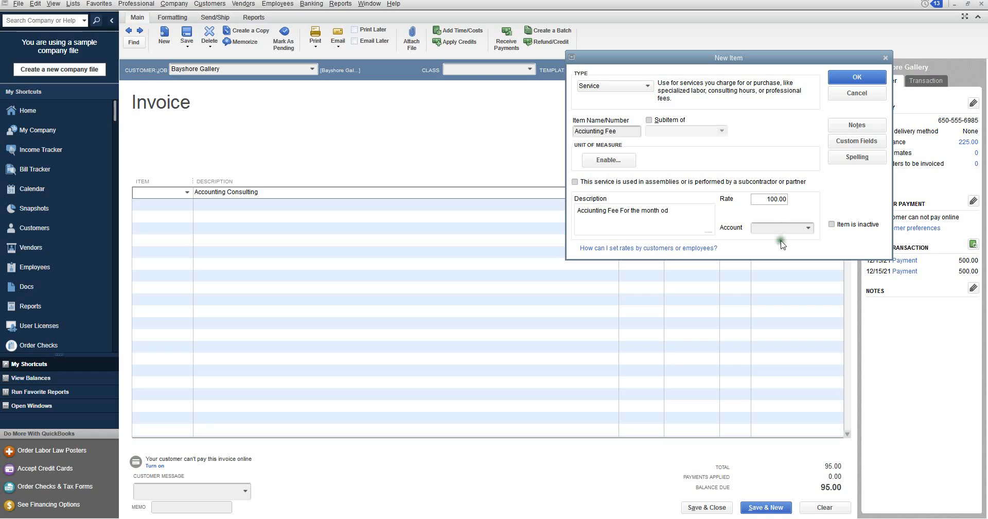
{"action": "left_click", "coordinate": [808, 229]}
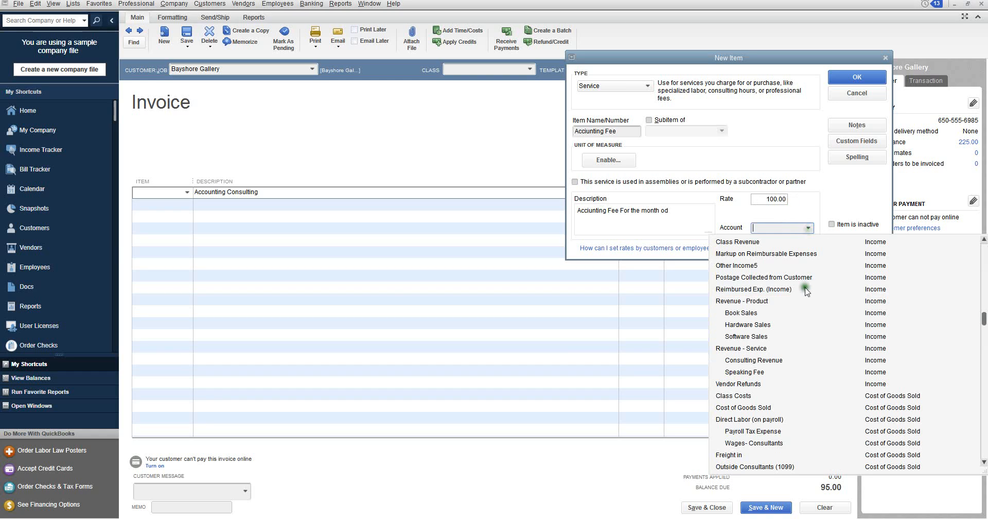
{"action": "left_click", "coordinate": [768, 362]}
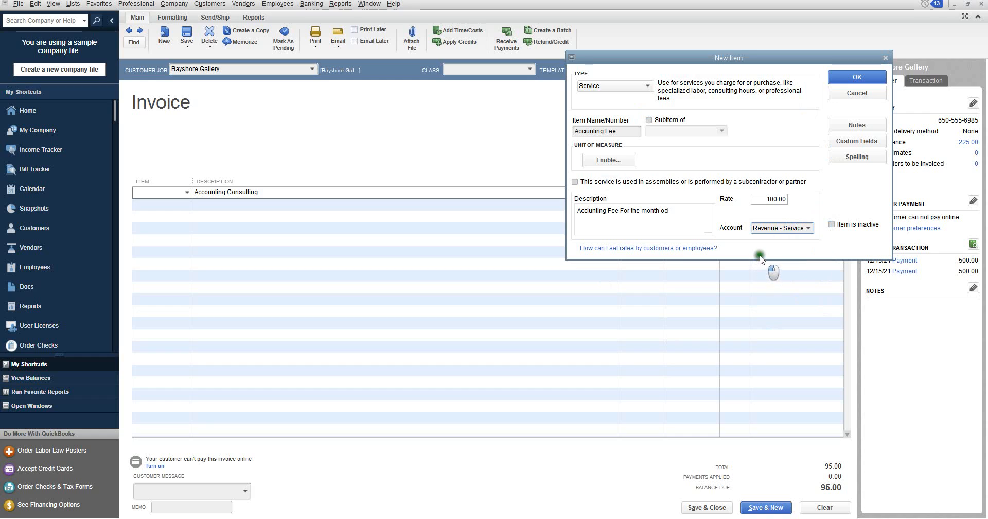
{"action": "left_click", "coordinate": [844, 95]}
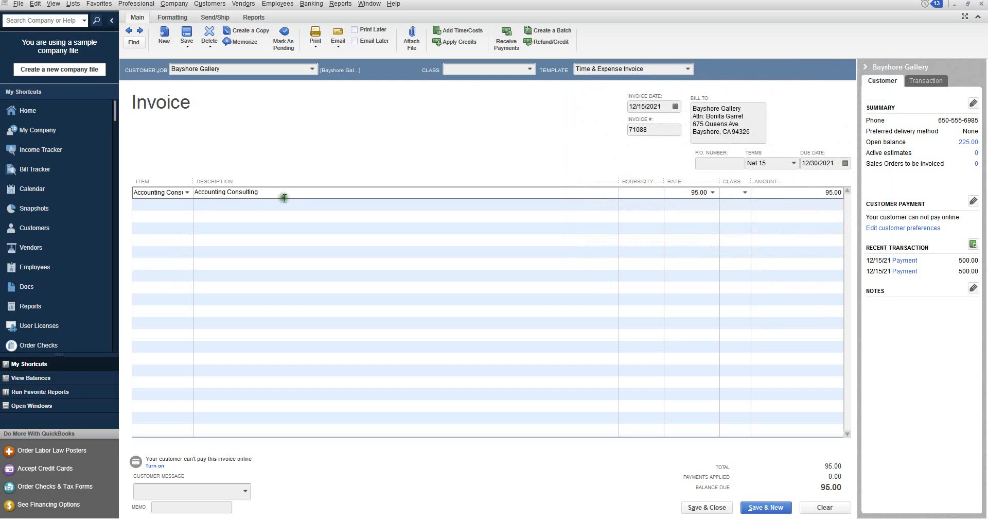
Choose Accounting Consulting as the invoice's first line item and set its quantity to 3.
{"action": "left_click", "coordinate": [188, 192]}
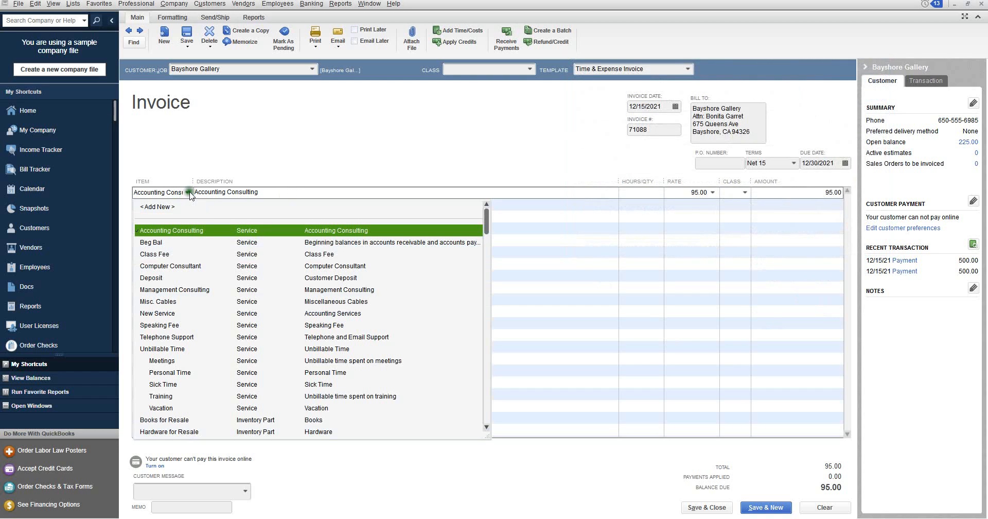
{"action": "left_click", "coordinate": [182, 230]}
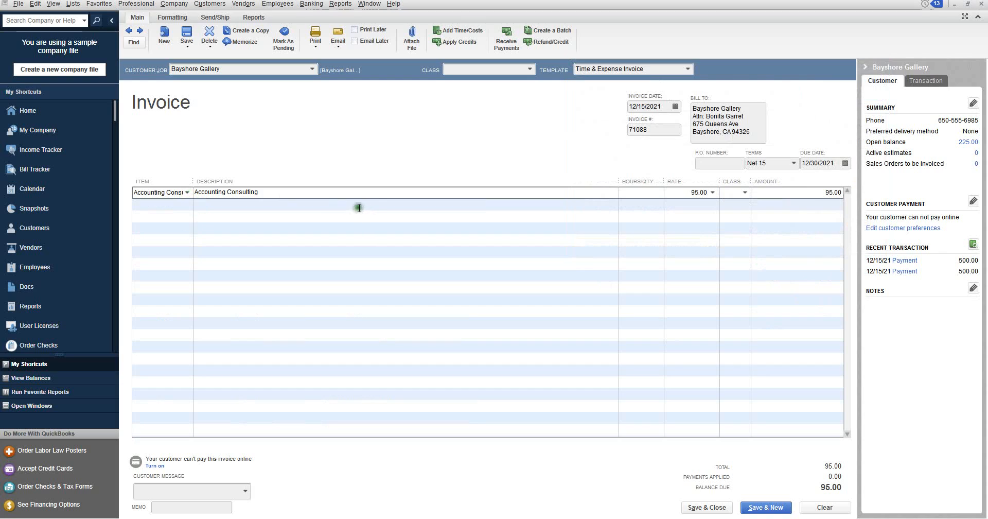
{"action": "left_click", "coordinate": [632, 191]}
{"action": "type", "text": "1"}
{"action": "left_click", "coordinate": [679, 194]}
{"action": "left_click", "coordinate": [642, 194]}
{"action": "left_click", "coordinate": [678, 190]}
{"action": "left_click", "coordinate": [642, 194]}
{"action": "type", "text": "3"}
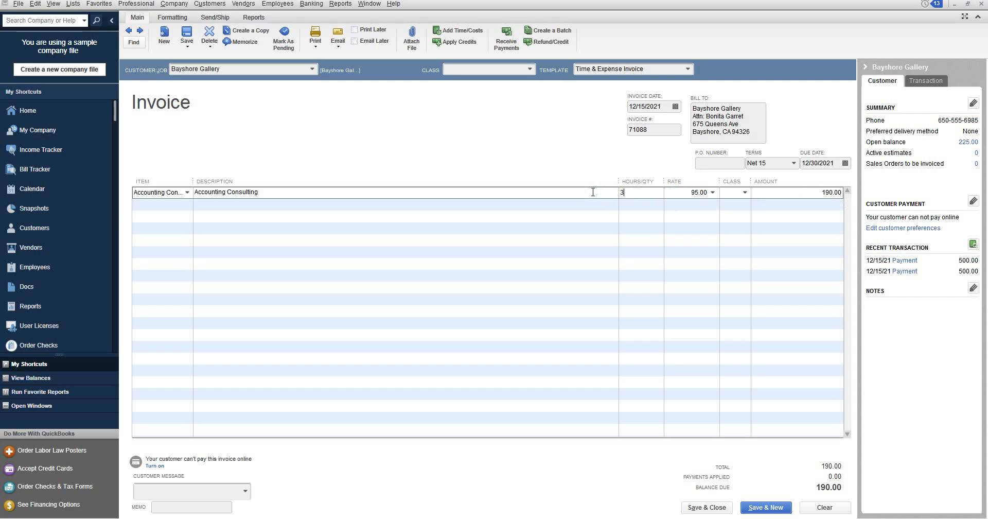
{"action": "left_click", "coordinate": [677, 197]}
Save and close the invoice, keeping the changed terms for Bayshore Gallery and declining the job costing information.
{"action": "left_click", "coordinate": [185, 490]}
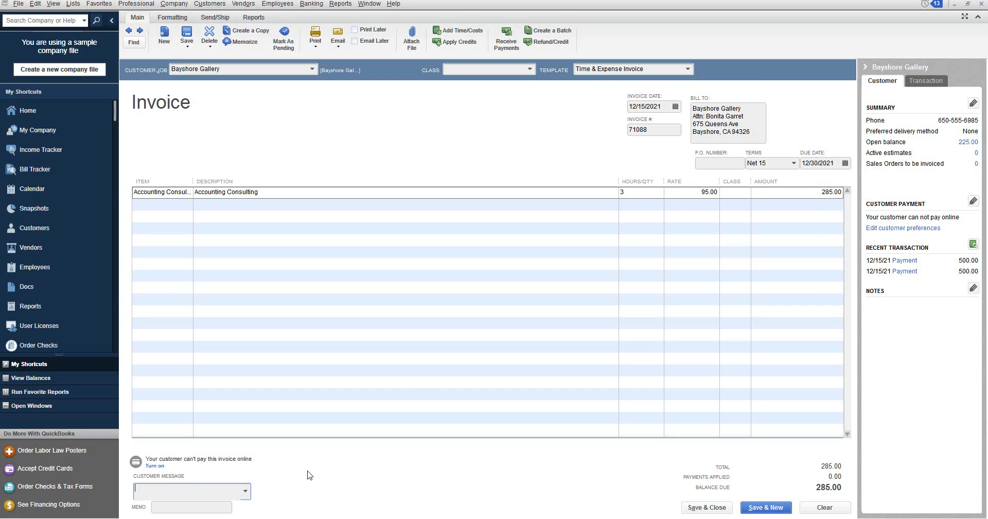
{"action": "left_click", "coordinate": [198, 506]}
{"action": "left_click", "coordinate": [709, 510]}
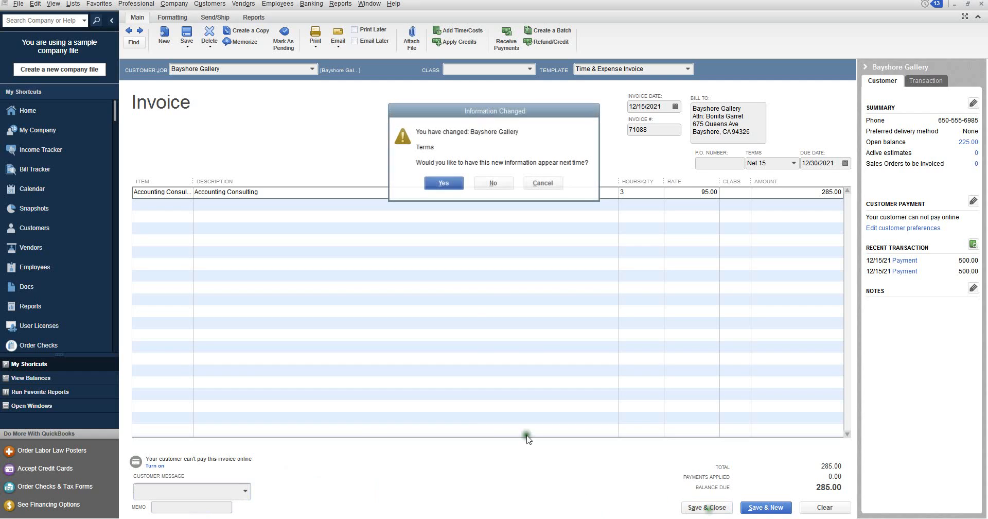
{"action": "left_click", "coordinate": [445, 183]}
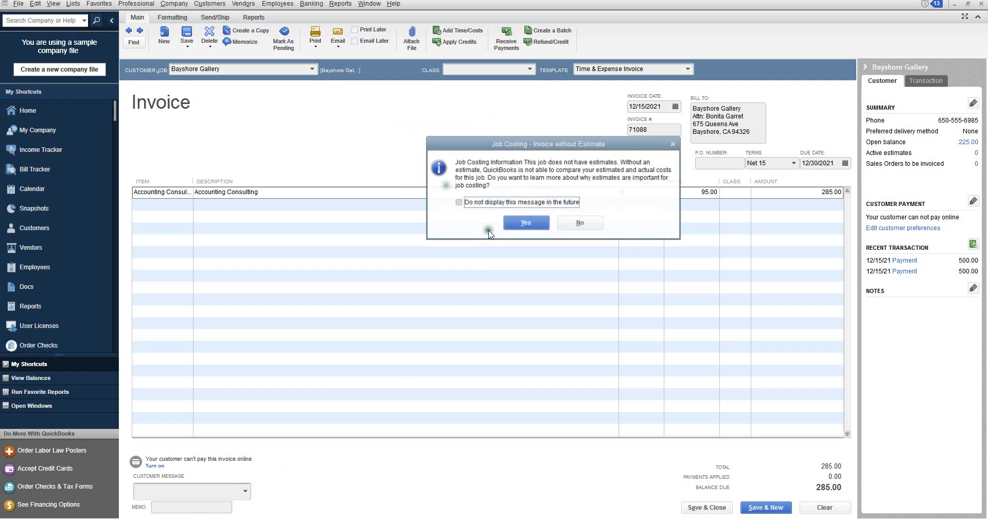
{"action": "left_click", "coordinate": [586, 222]}
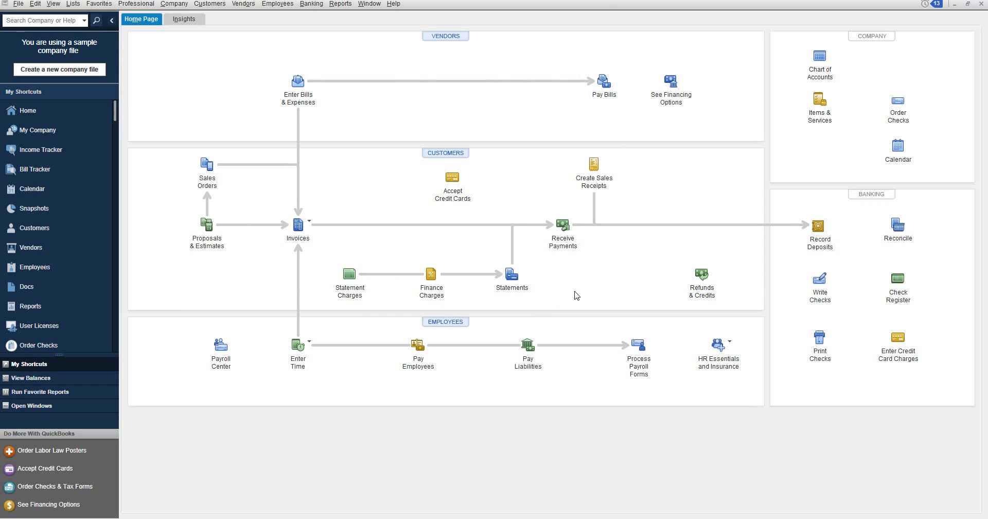
Start a received customer payment for Bayshore Gallery.
{"action": "left_click", "coordinate": [563, 249]}
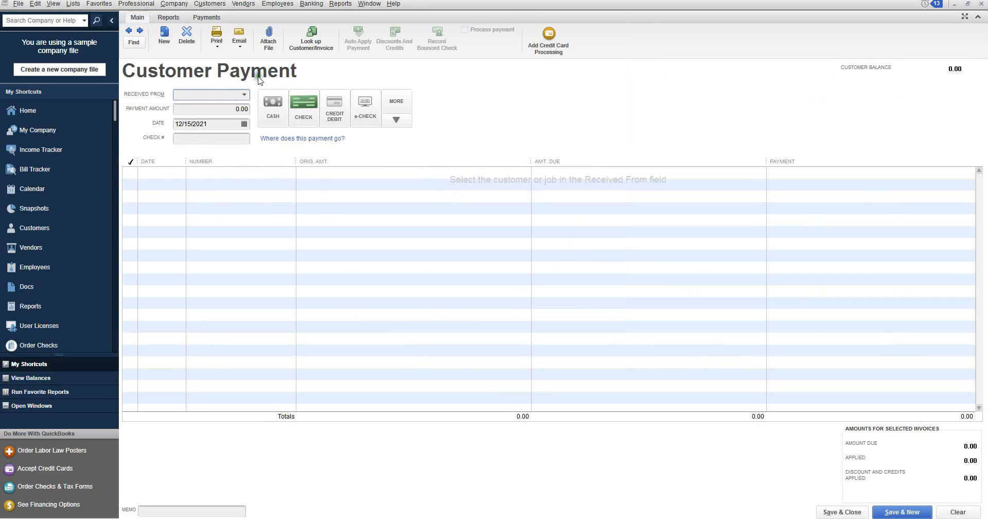
{"action": "left_click", "coordinate": [244, 95]}
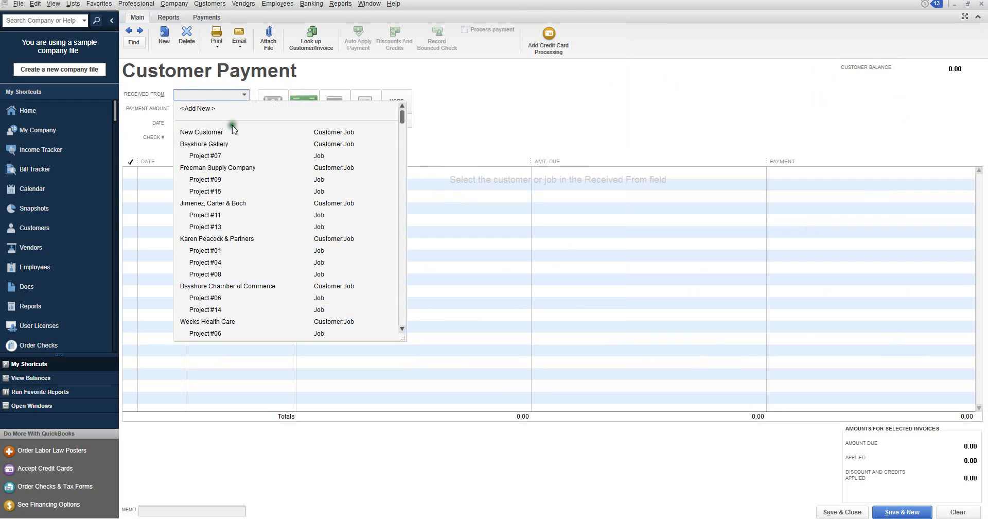
{"action": "left_click", "coordinate": [216, 145]}
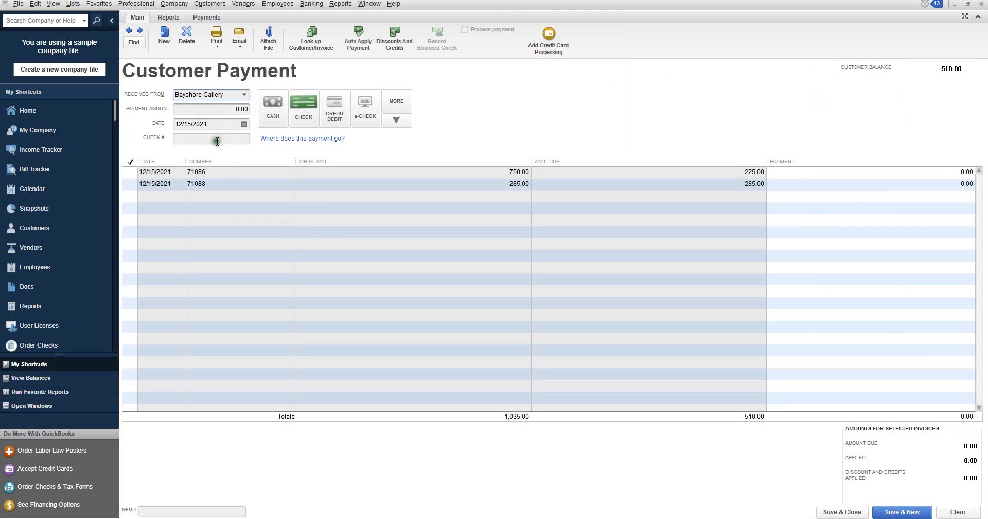
Enter 225.00 as the payment amount, applying it to the first open invoice.
{"action": "left_click", "coordinate": [218, 110]}
{"action": "left_click", "coordinate": [273, 114]}
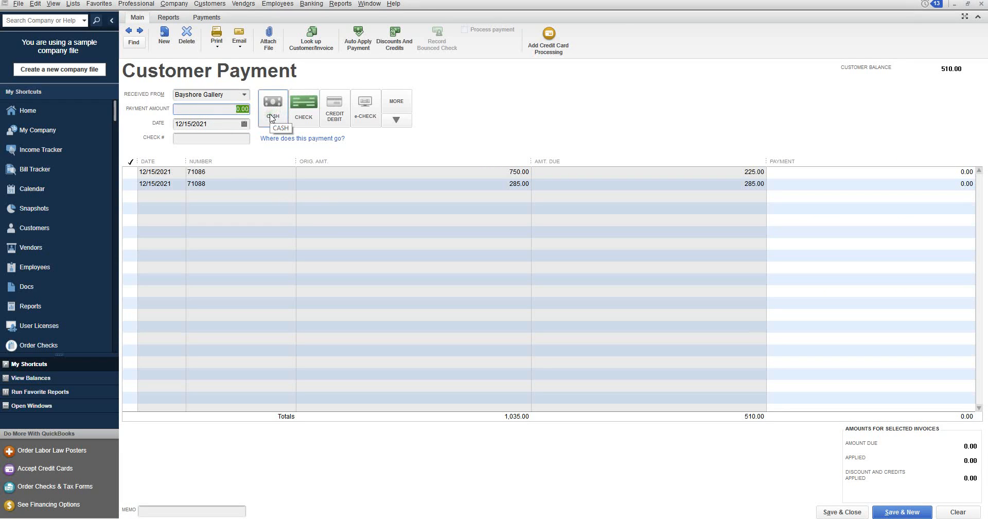
{"action": "type", "text": "225"}
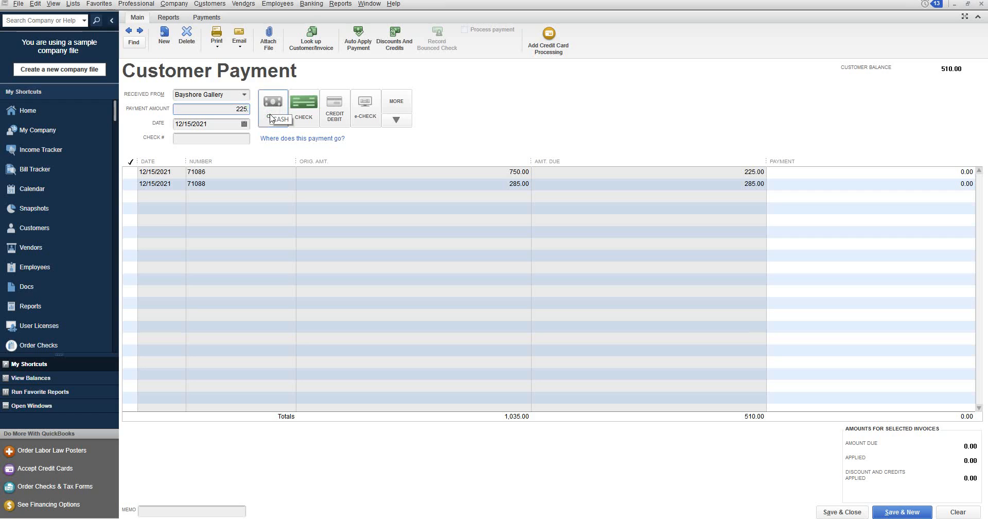
{"action": "left_click", "coordinate": [211, 146]}
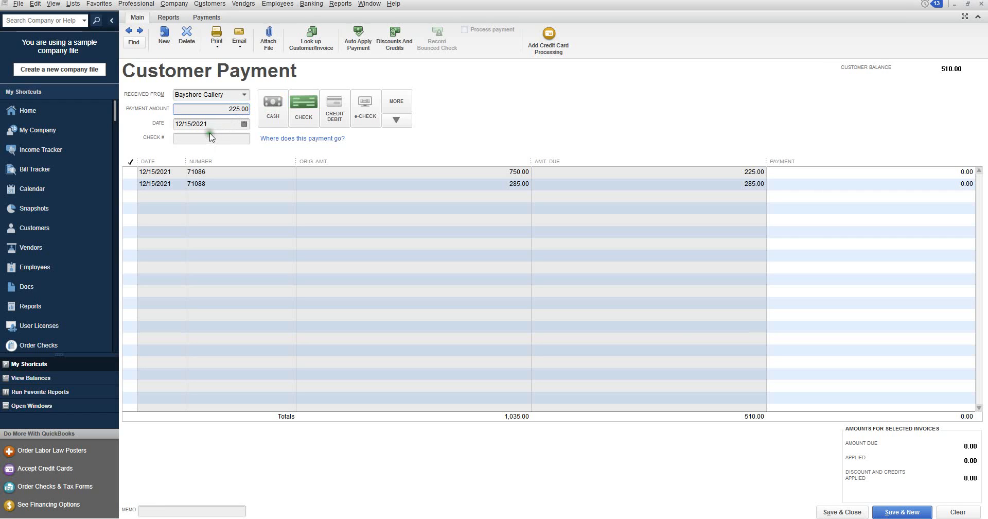
{"action": "left_click", "coordinate": [210, 137]}
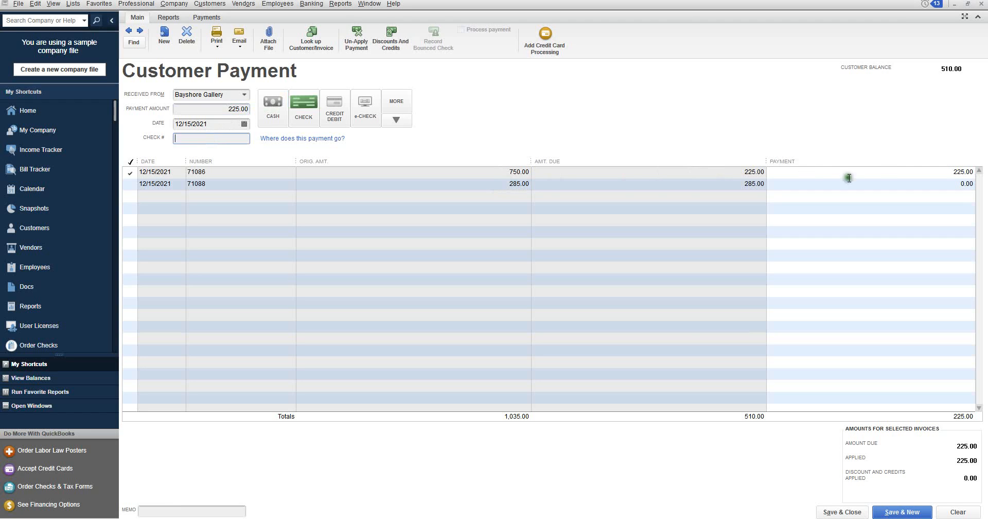
Set the customer payment amount to 300.00.
{"action": "left_click", "coordinate": [221, 110]}
{"action": "type", "text": "300"}
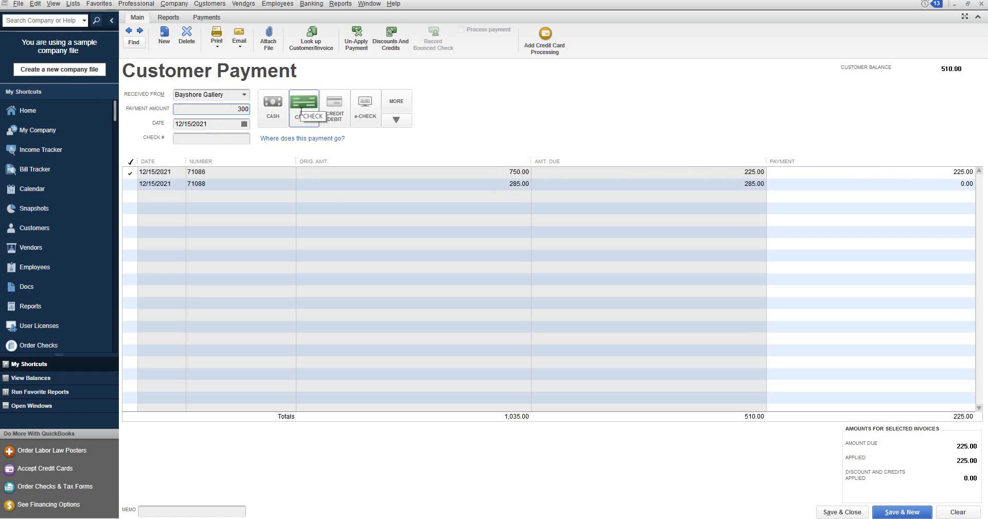
{"action": "type", "text": ".0"}
{"action": "key", "text": "BackSpace"}
{"action": "type", "text": ".00"}
{"action": "left_click", "coordinate": [216, 138]}
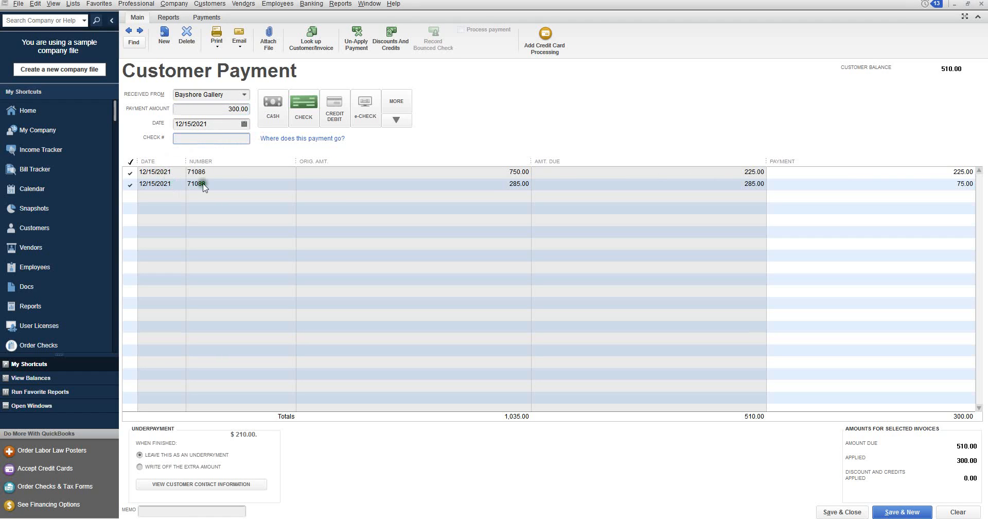
Clear the payment from both invoices, and reapply it to the 285.00 invoice first and the 225.00 balance second.
{"action": "left_click", "coordinate": [757, 195]}
{"action": "left_click_drag", "start_coordinate": [219, 109], "coordinate": [250, 114]}
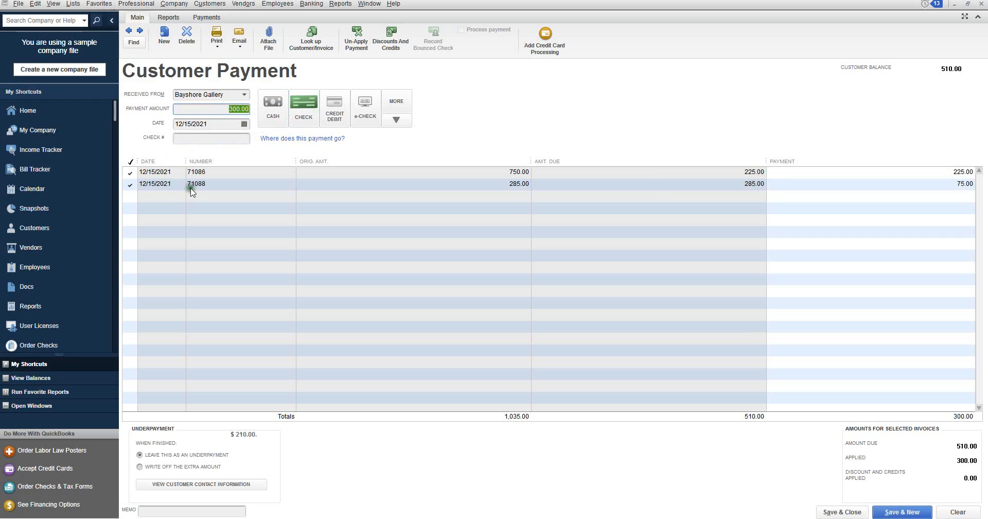
{"action": "left_click", "coordinate": [130, 173]}
{"action": "left_click", "coordinate": [130, 184]}
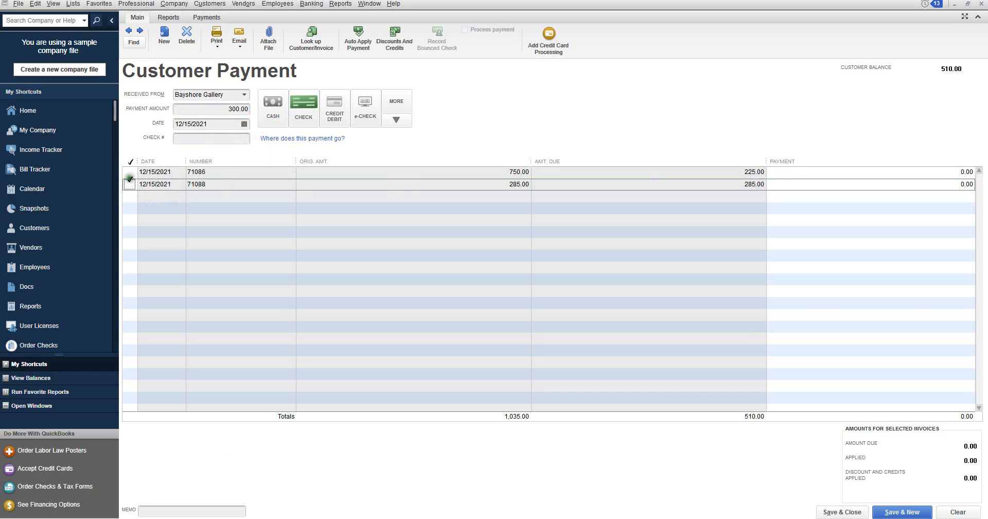
{"action": "left_click", "coordinate": [130, 184]}
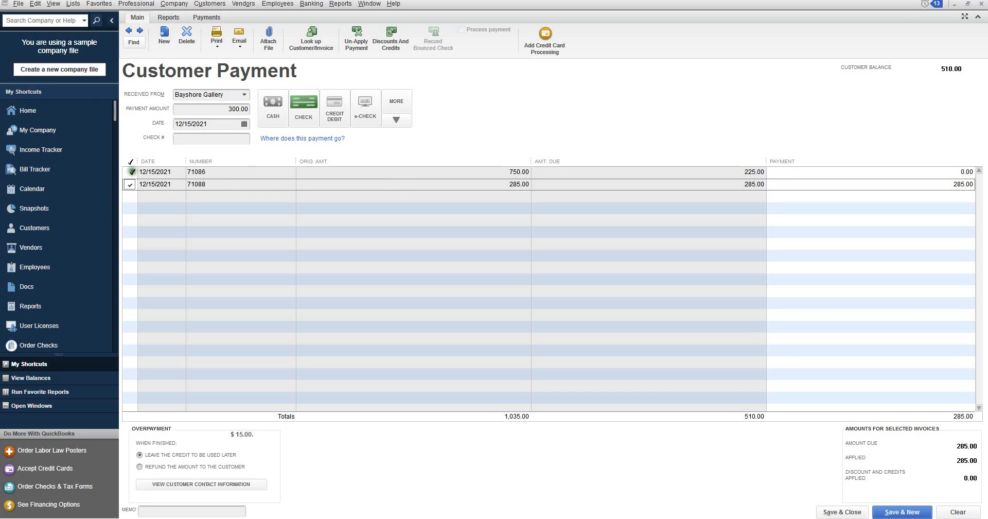
{"action": "left_click", "coordinate": [132, 171]}
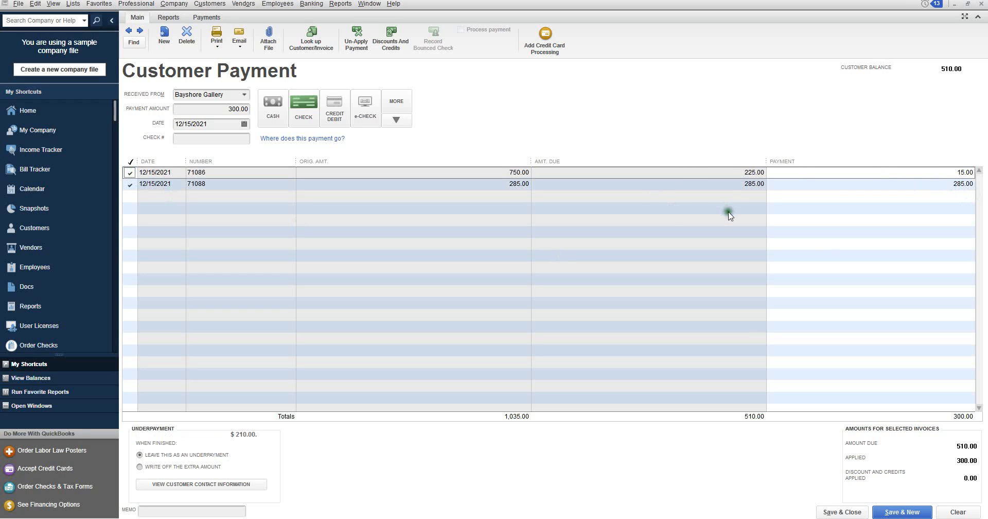
Try Visa and e-Check as the payment method, cancelling the card information.
{"action": "left_click", "coordinate": [230, 137]}
{"action": "left_click", "coordinate": [304, 111]}
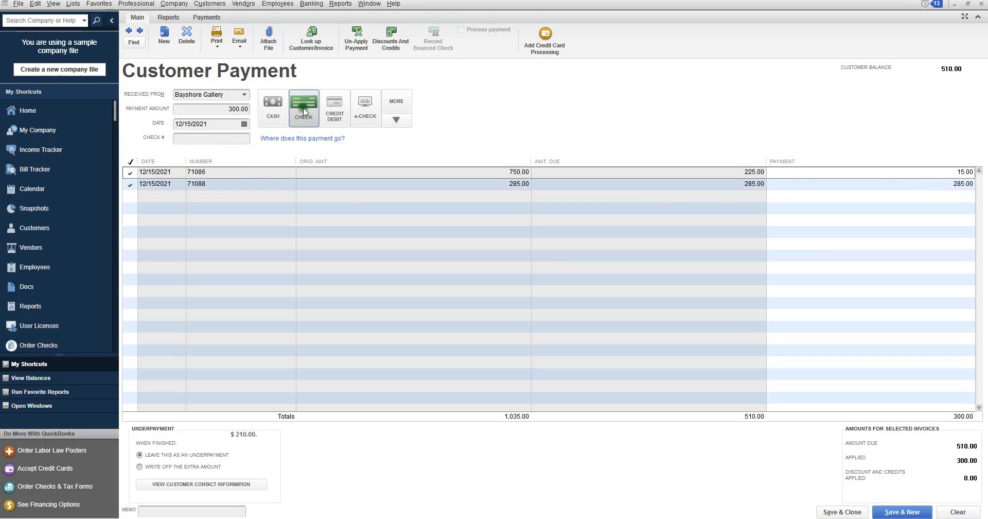
{"action": "left_click", "coordinate": [332, 106]}
{"action": "left_click", "coordinate": [323, 206]}
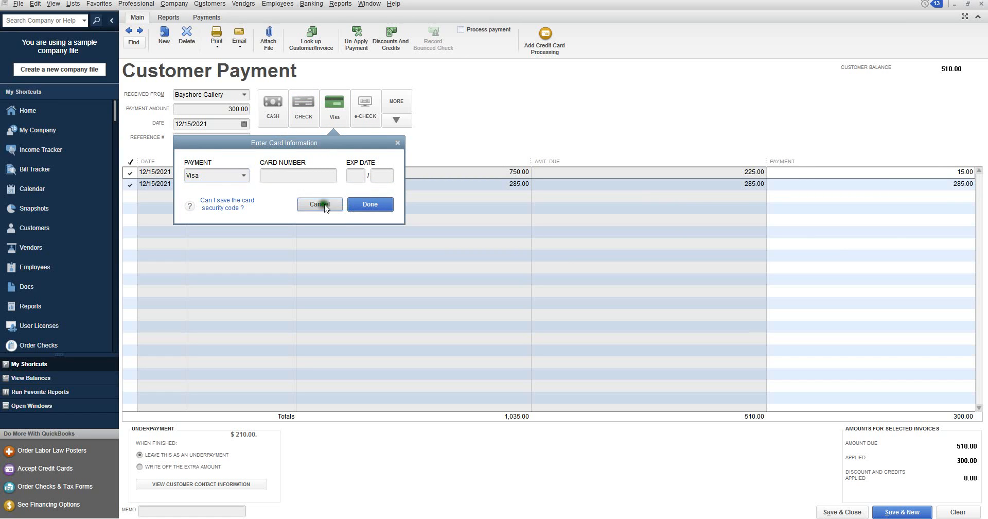
{"action": "left_click", "coordinate": [365, 106]}
{"action": "left_click", "coordinate": [192, 137]}
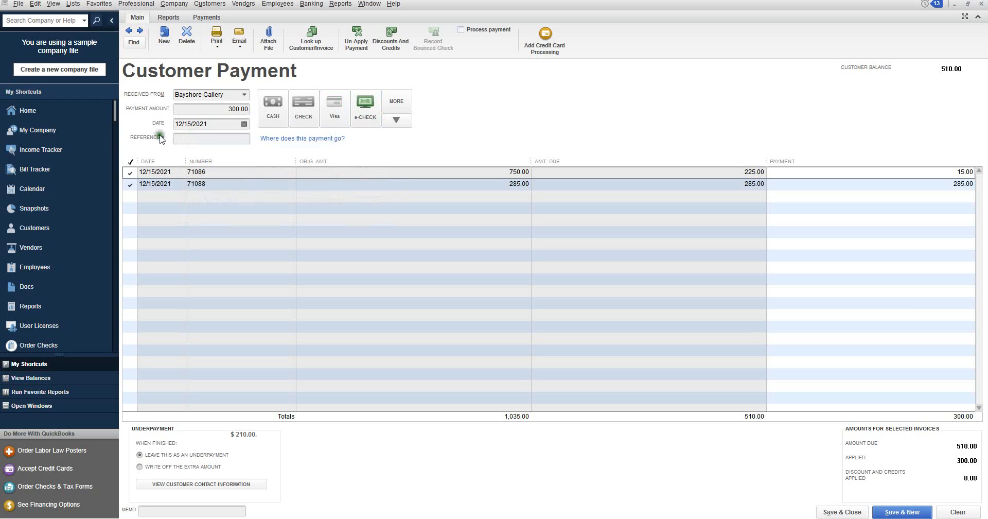
Set the payment method to Check with check number 10236, and save and close the payment.
{"action": "left_click", "coordinate": [303, 105]}
{"action": "left_click", "coordinate": [203, 140]}
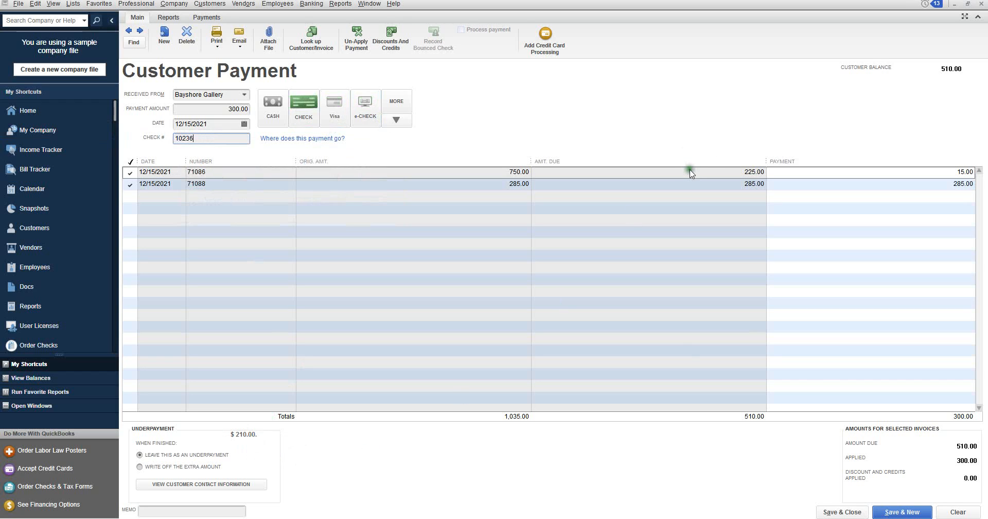
{"action": "left_click", "coordinate": [190, 511]}
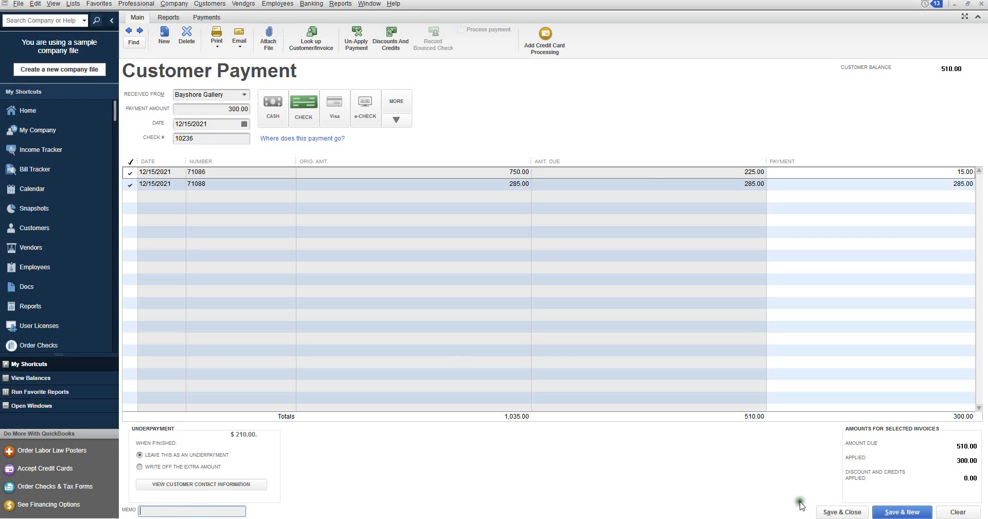
{"action": "left_click", "coordinate": [842, 512]}
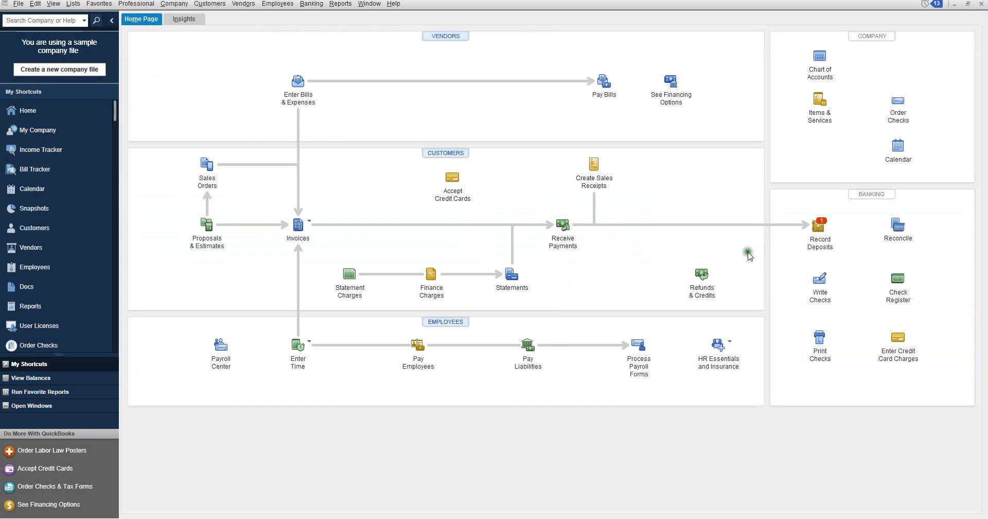
Start a bank deposit and add the 300.00 check payment from Bayshore Gallery to it.
{"action": "left_click", "coordinate": [820, 229]}
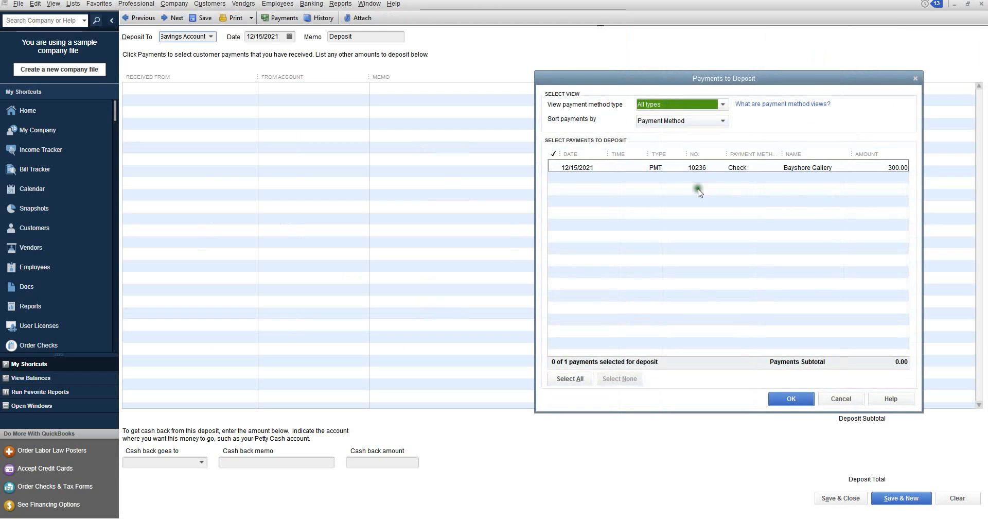
{"action": "left_click", "coordinate": [605, 168]}
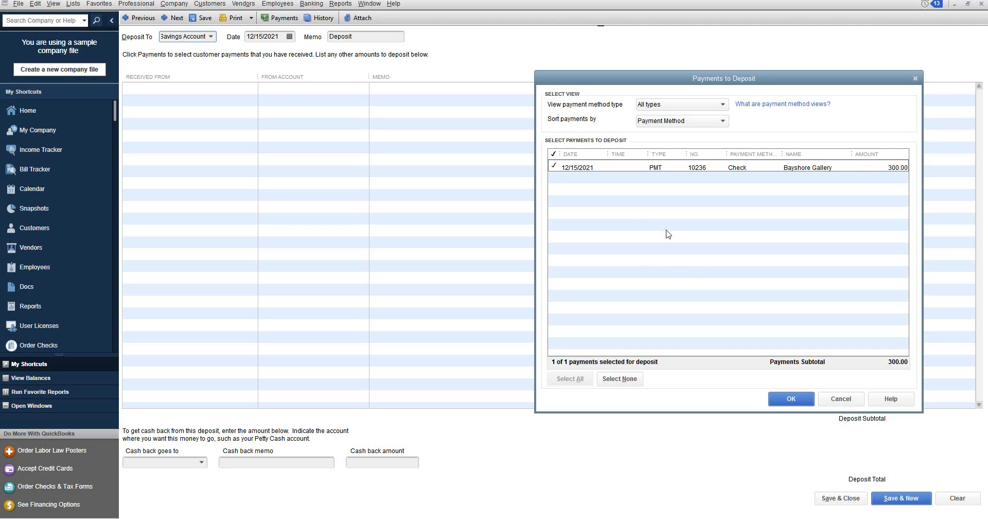
{"action": "left_click", "coordinate": [791, 399]}
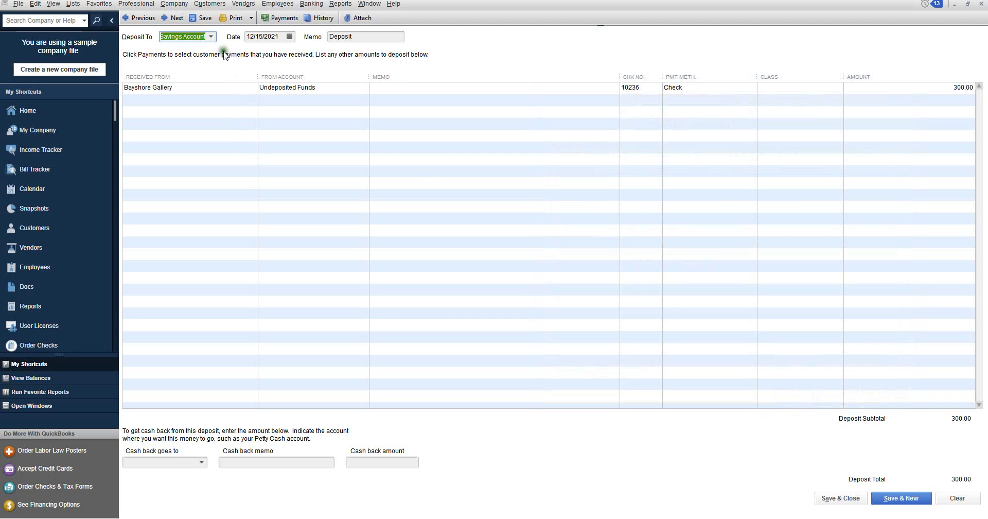
Set the deposit account to Company Checking Account, review the Bayshore Gallery payment line, and save and close the deposit.
{"action": "left_click", "coordinate": [211, 37]}
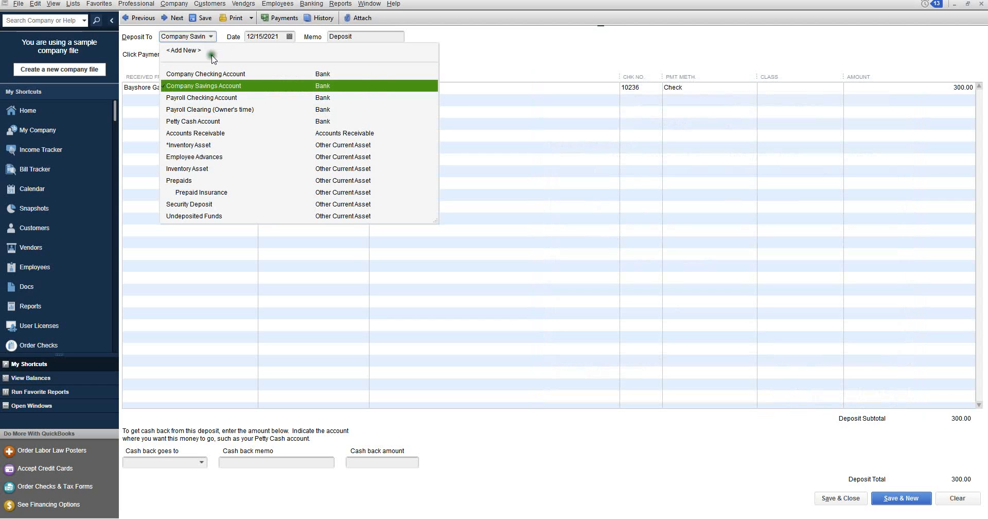
{"action": "left_click", "coordinate": [211, 75]}
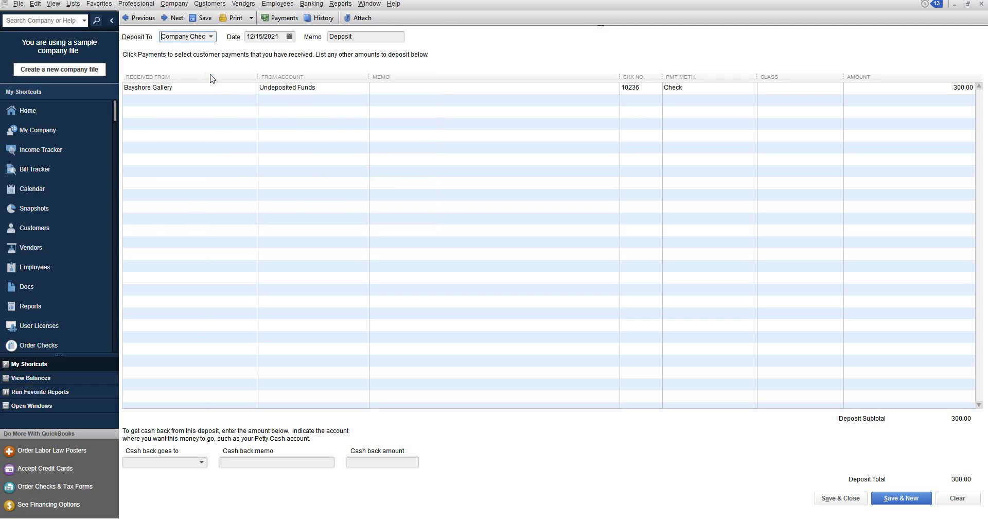
{"action": "left_click", "coordinate": [260, 37]}
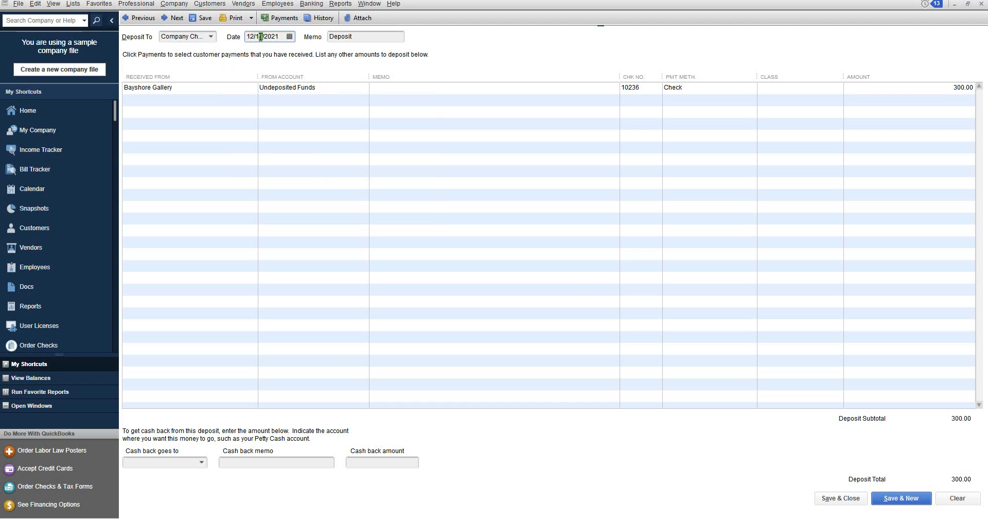
{"action": "left_click", "coordinate": [380, 37]}
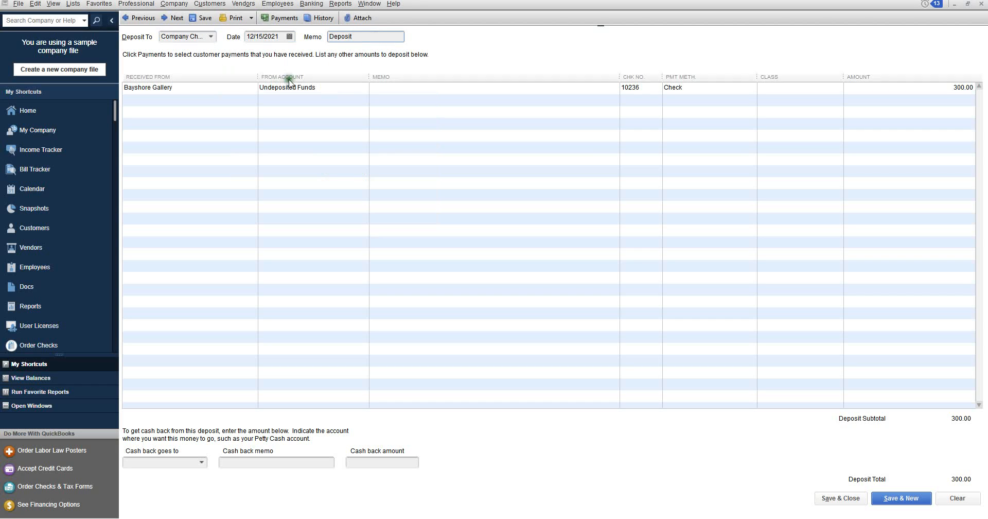
{"action": "left_click", "coordinate": [191, 89]}
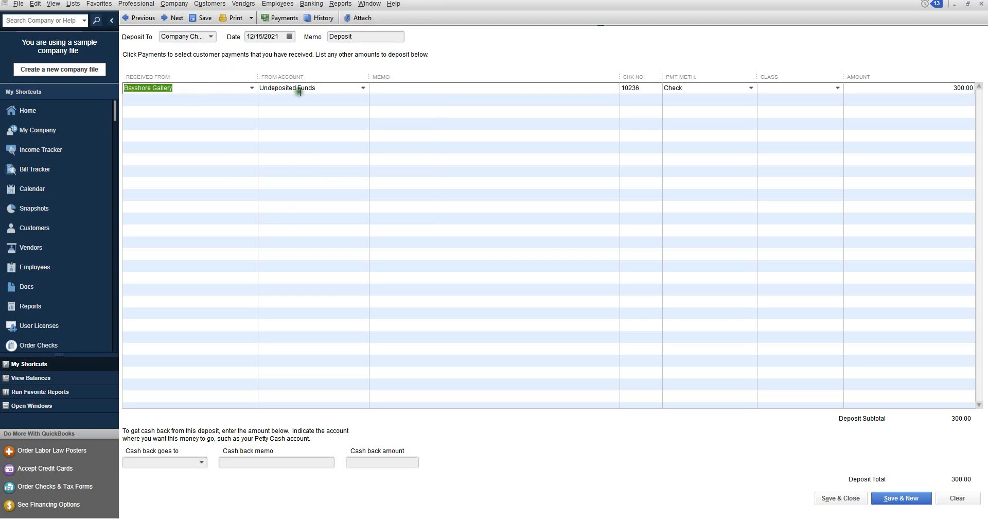
{"action": "left_click", "coordinate": [338, 88]}
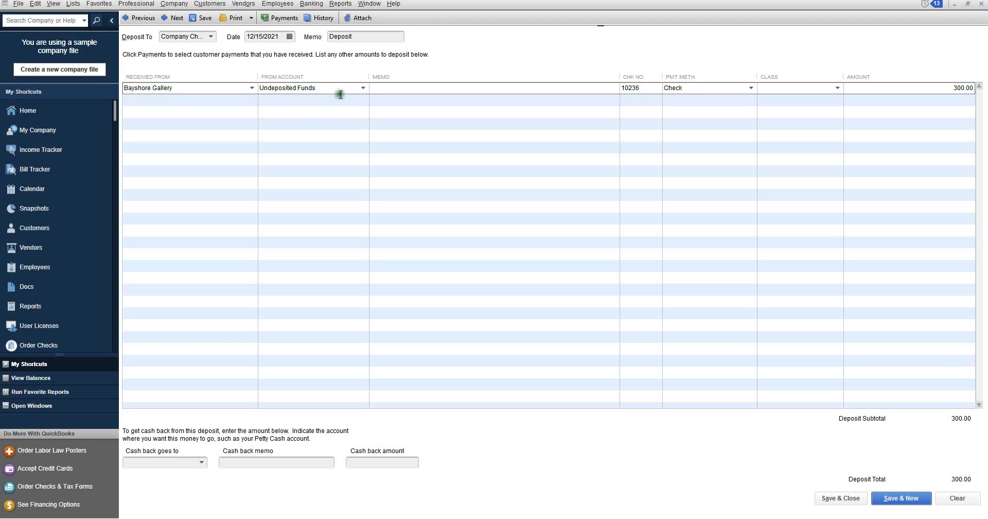
{"action": "left_click", "coordinate": [638, 90]}
{"action": "left_click", "coordinate": [495, 87]}
{"action": "left_click", "coordinate": [692, 92]}
{"action": "left_click", "coordinate": [908, 88]}
{"action": "left_click", "coordinate": [828, 497]}
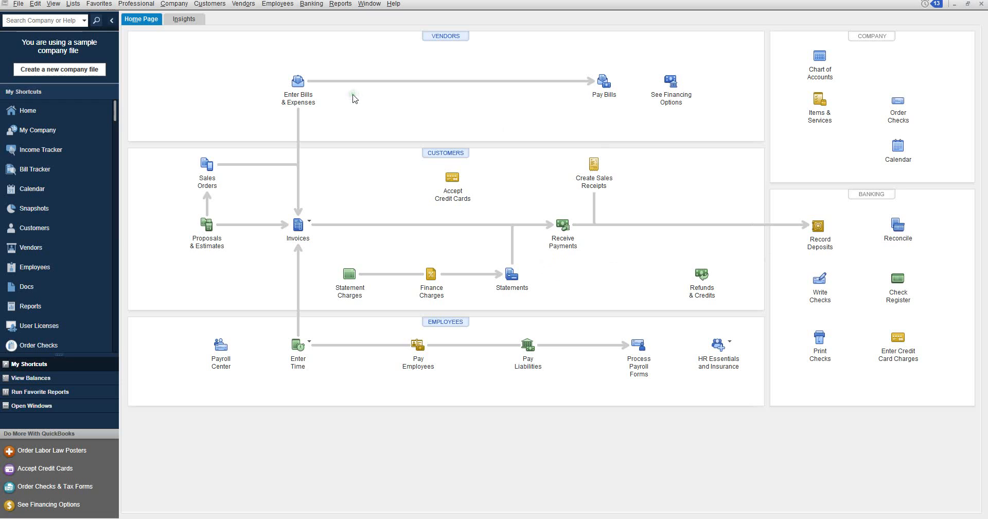
Start a bill from the vendor Baeck Accounting and enter reference number 1026.
{"action": "left_click", "coordinate": [296, 89]}
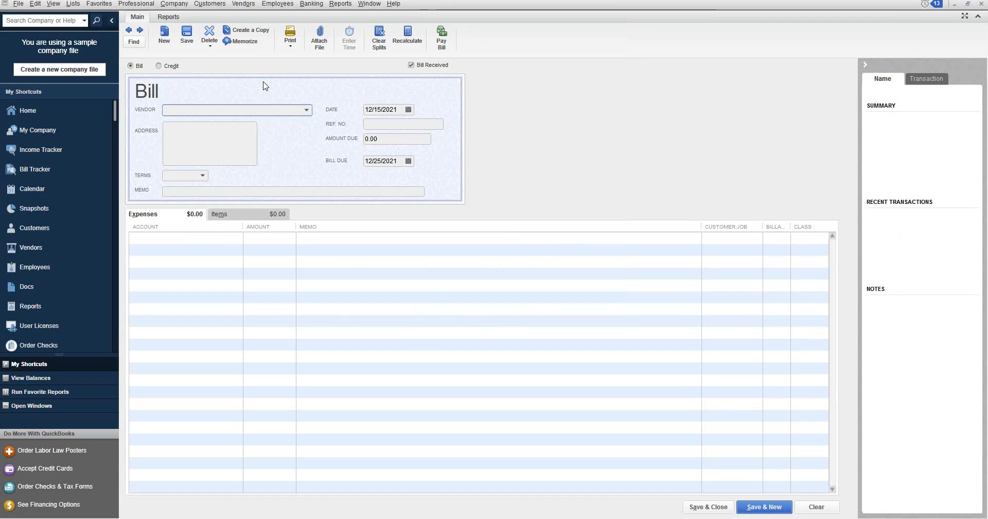
{"action": "left_click", "coordinate": [307, 111]}
{"action": "scroll", "coordinate": [272, 160], "scroll_direction": "up", "scroll_amount": 1}
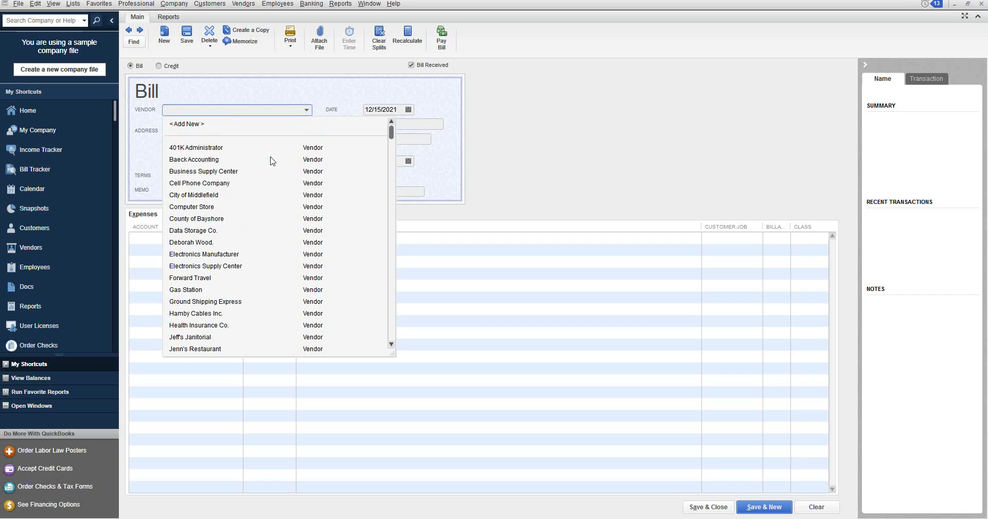
{"action": "left_click", "coordinate": [200, 159]}
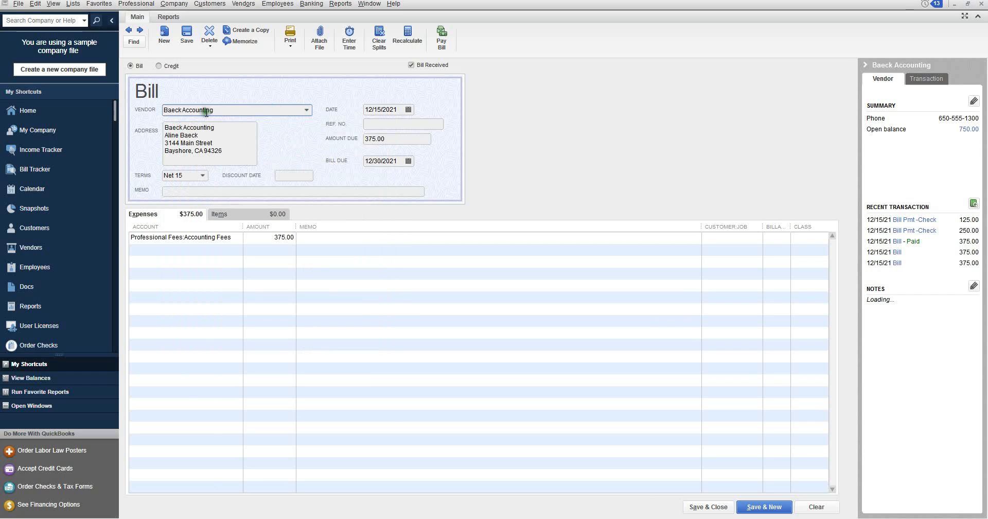
{"action": "left_click", "coordinate": [391, 109]}
{"action": "left_click", "coordinate": [392, 124]}
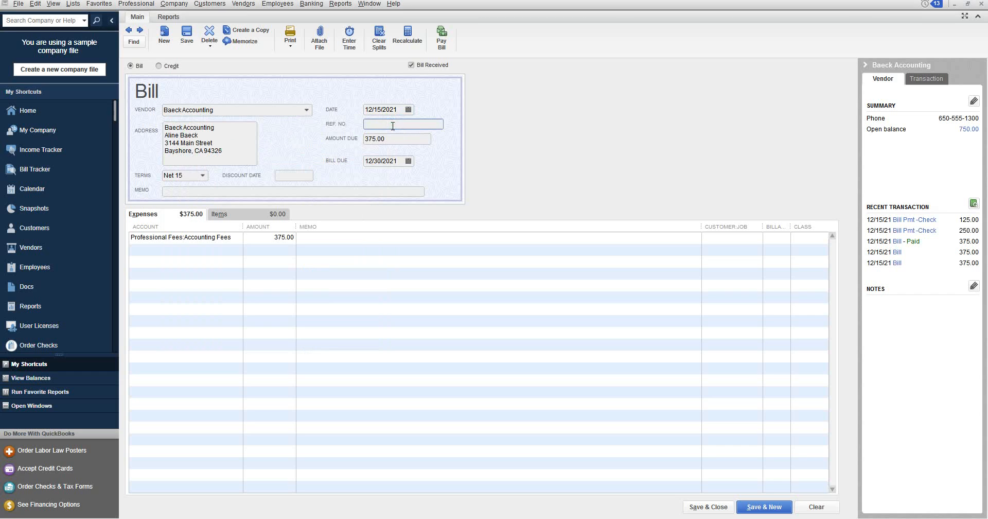
{"action": "type", "text": "1026"}
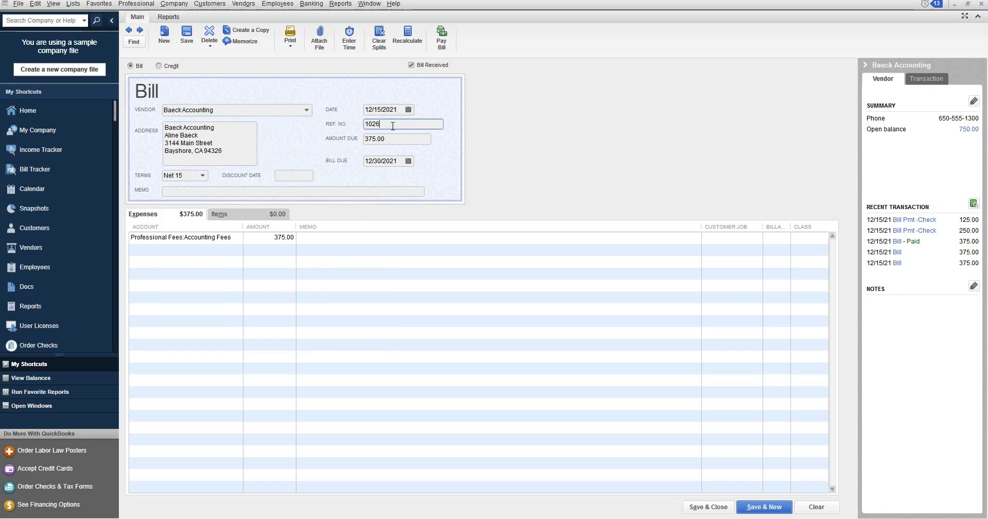
{"action": "left_click", "coordinate": [403, 138]}
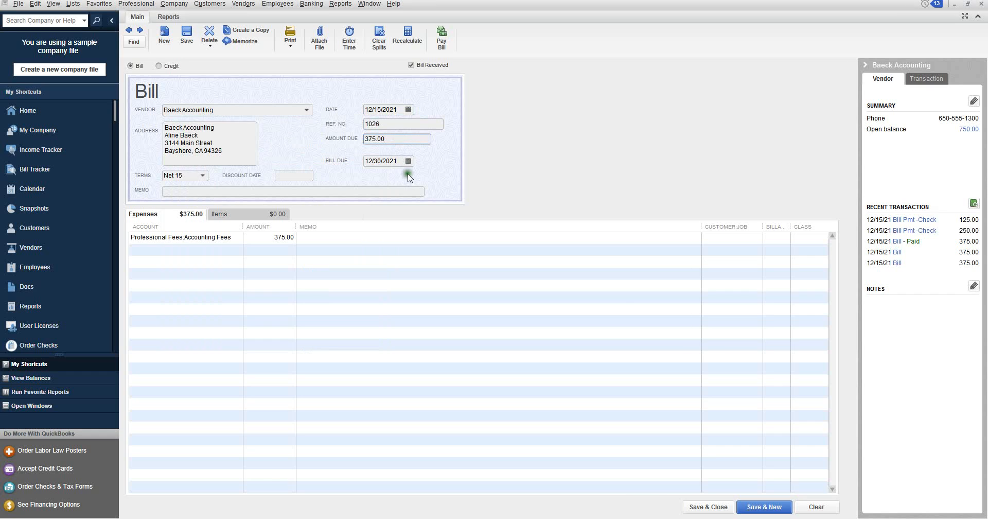
{"action": "left_click", "coordinate": [397, 161]}
{"action": "left_click", "coordinate": [187, 191]}
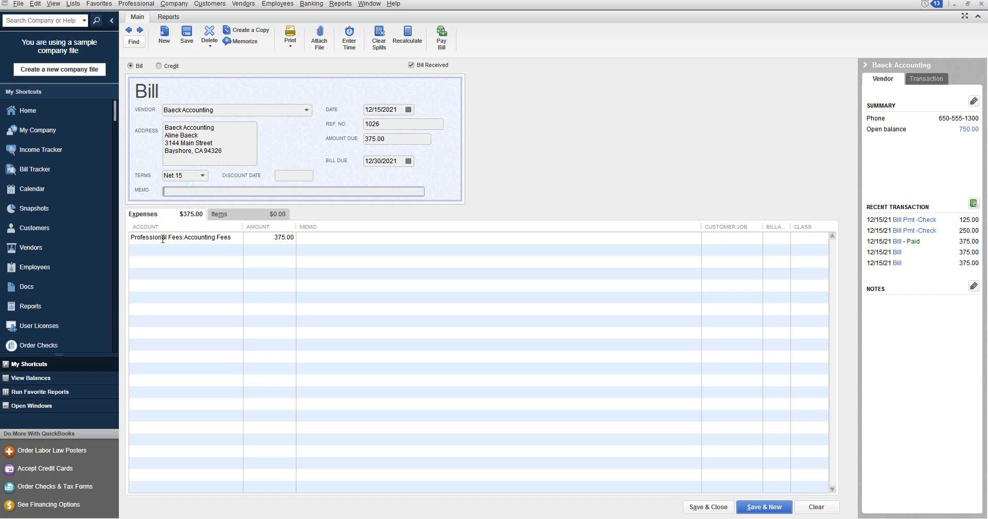
Choose Accounting Fees under Professional Fees as the account of the bill's first expense line.
{"action": "left_click", "coordinate": [238, 237]}
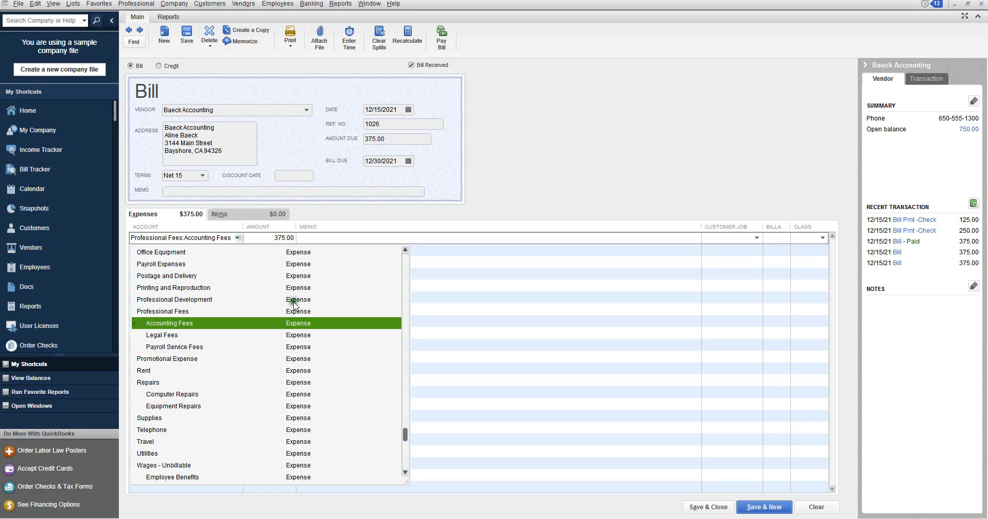
{"action": "scroll", "coordinate": [280, 322], "scroll_direction": "down", "scroll_amount": 4}
{"action": "scroll", "coordinate": [268, 323], "scroll_direction": "up", "scroll_amount": 5}
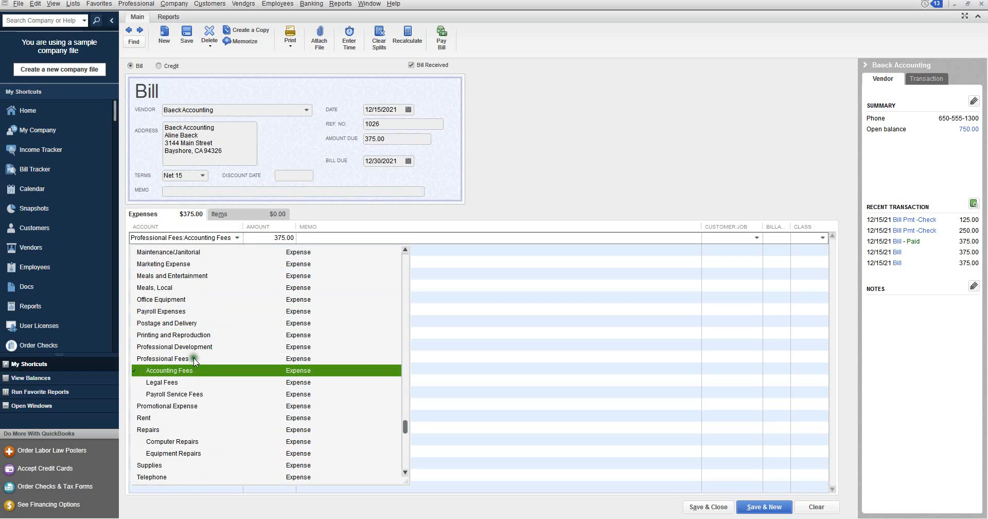
{"action": "left_click", "coordinate": [172, 371]}
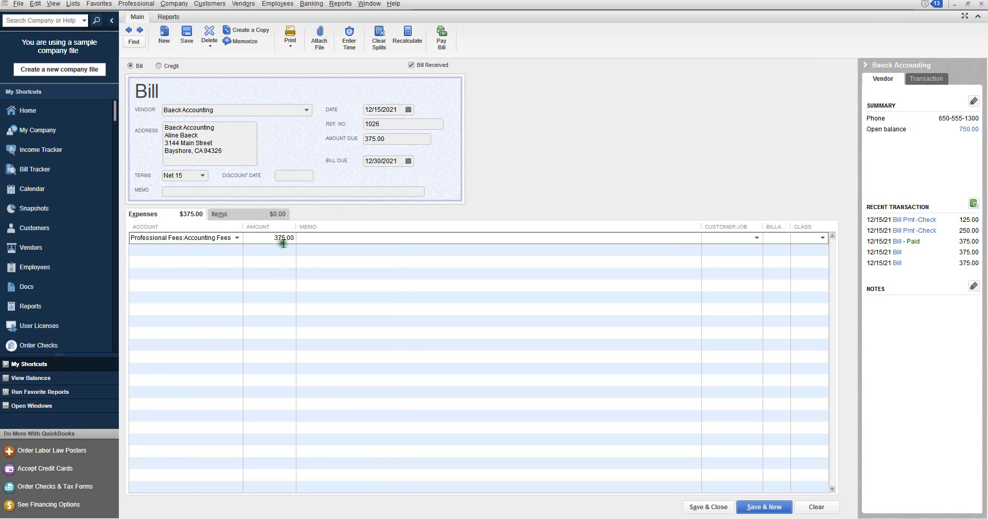
Add a Payroll Service Fees expense line of 75.00 and set the Accounting Fees line to 300.00.
{"action": "left_click", "coordinate": [239, 248]}
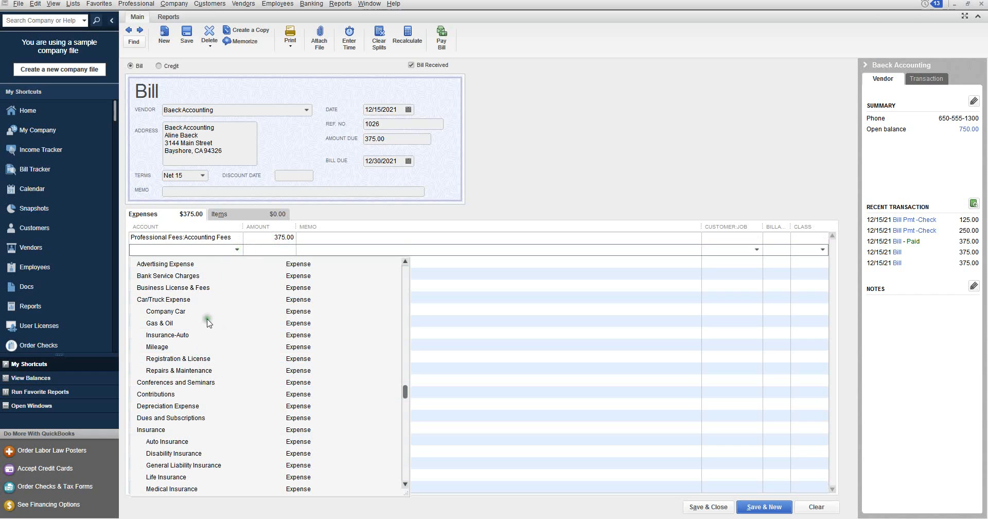
{"action": "scroll", "coordinate": [214, 396], "scroll_direction": "down", "scroll_amount": 5}
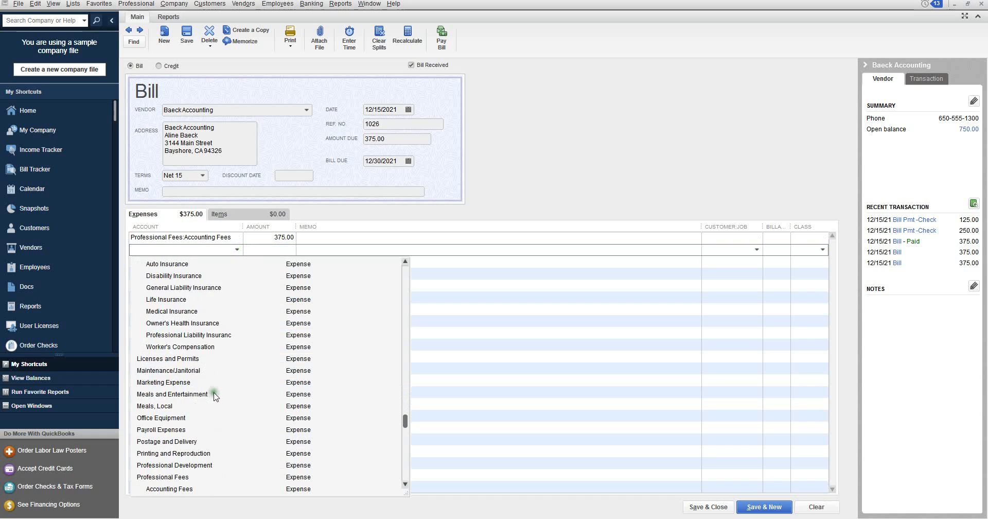
{"action": "scroll", "coordinate": [214, 396], "scroll_direction": "down", "scroll_amount": 2}
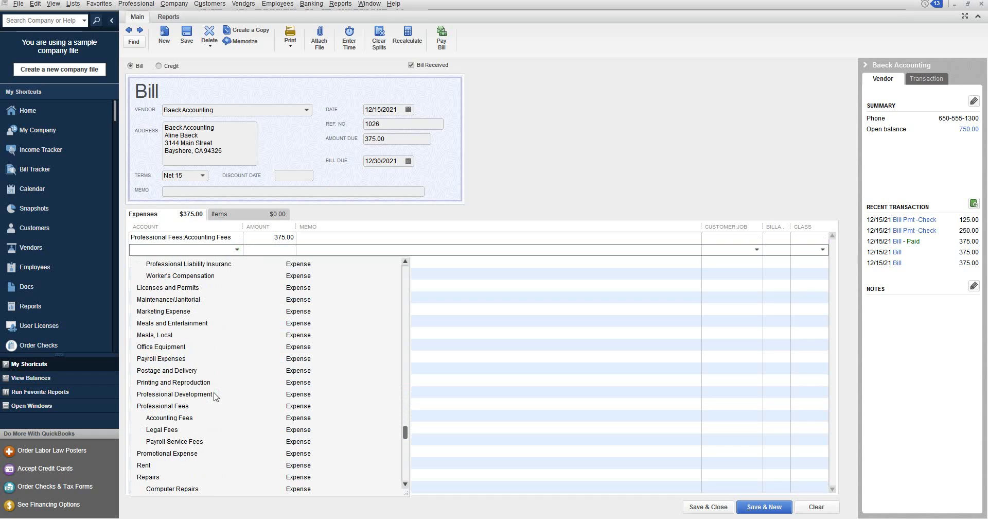
{"action": "left_click", "coordinate": [172, 441]}
{"action": "left_click", "coordinate": [271, 250]}
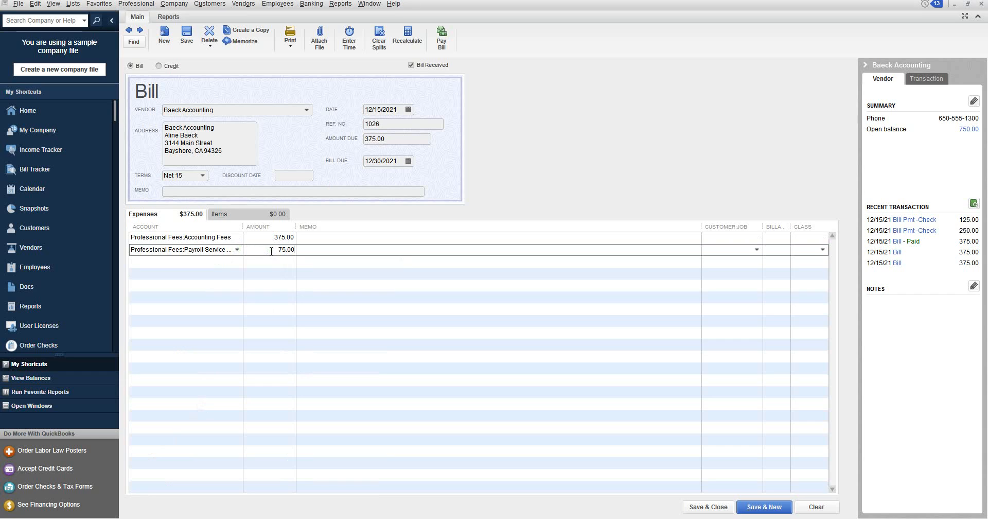
{"action": "left_click", "coordinate": [260, 239]}
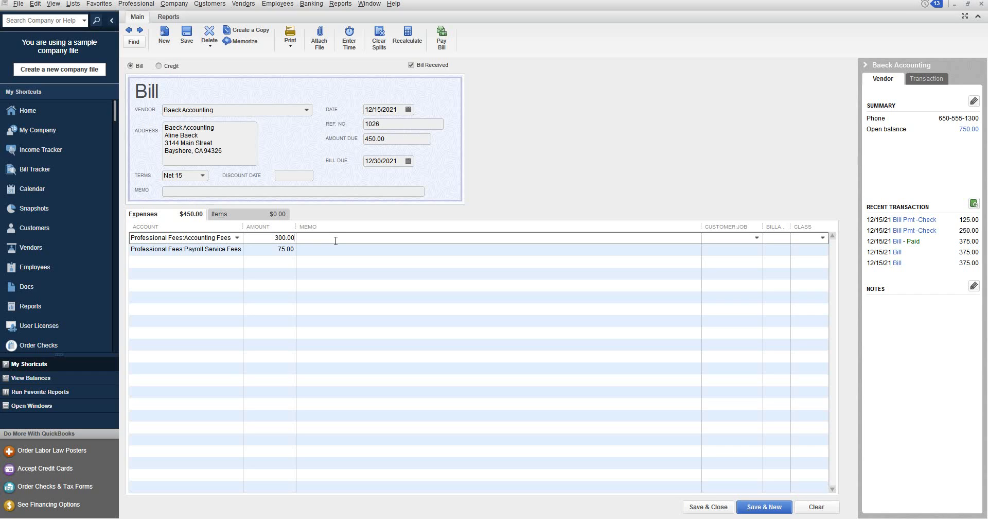
Save the Baeck Accounting bill without assigning its expenses to a customer job, and close the bill window.
{"action": "left_click", "coordinate": [715, 239]}
{"action": "left_click", "coordinate": [186, 35]}
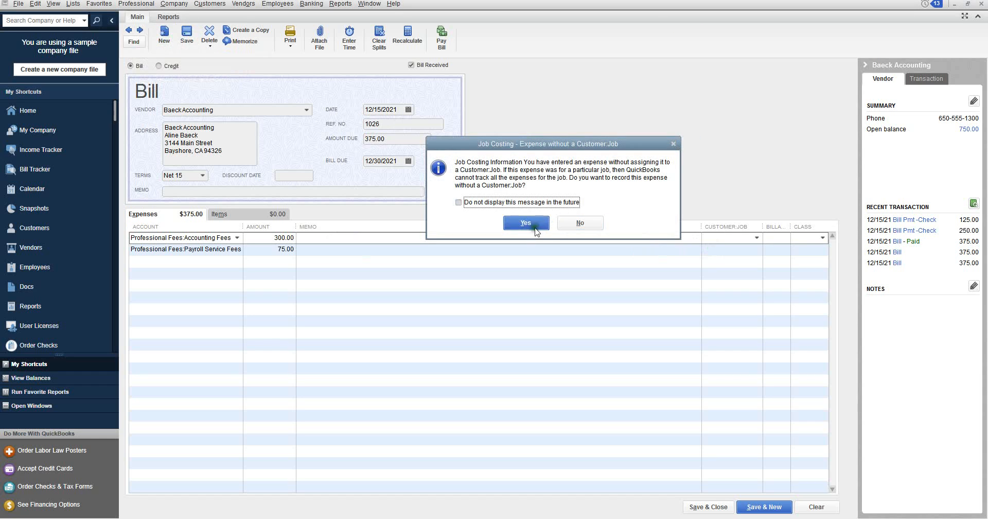
{"action": "left_click", "coordinate": [574, 225]}
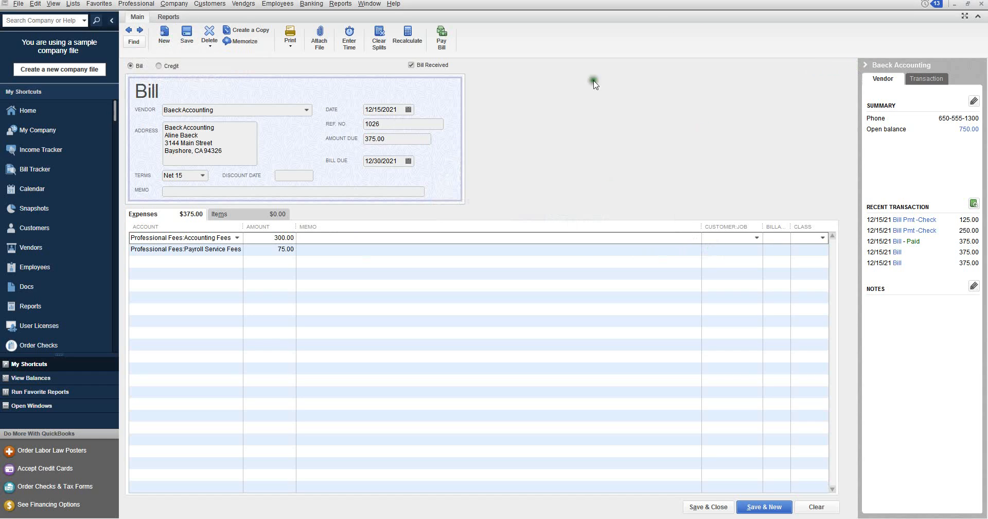
{"action": "left_click", "coordinate": [159, 39]}
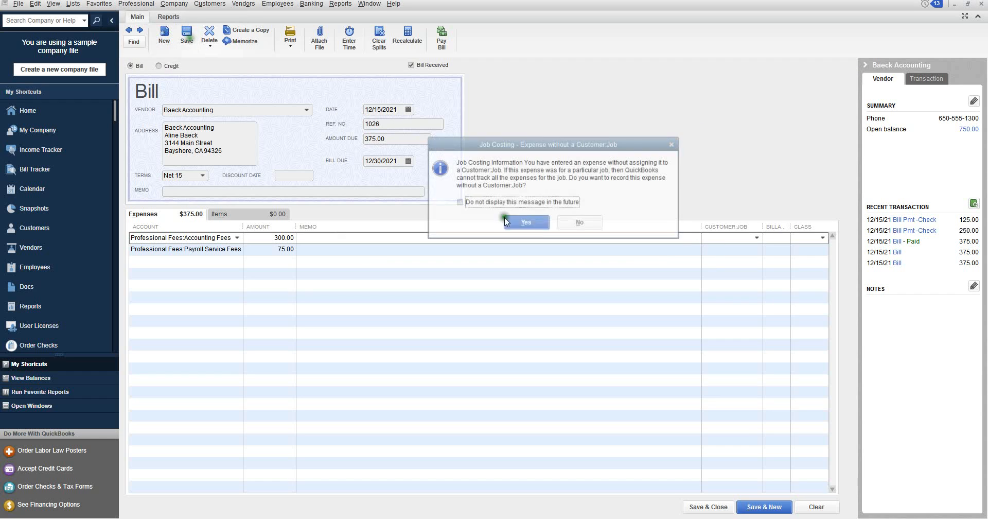
{"action": "left_click", "coordinate": [526, 225]}
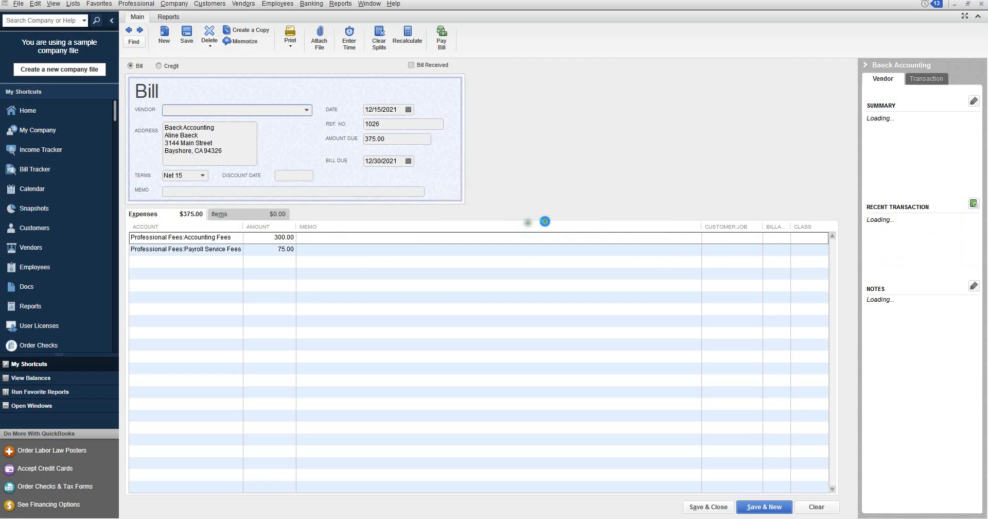
{"action": "left_click", "coordinate": [981, 5]}
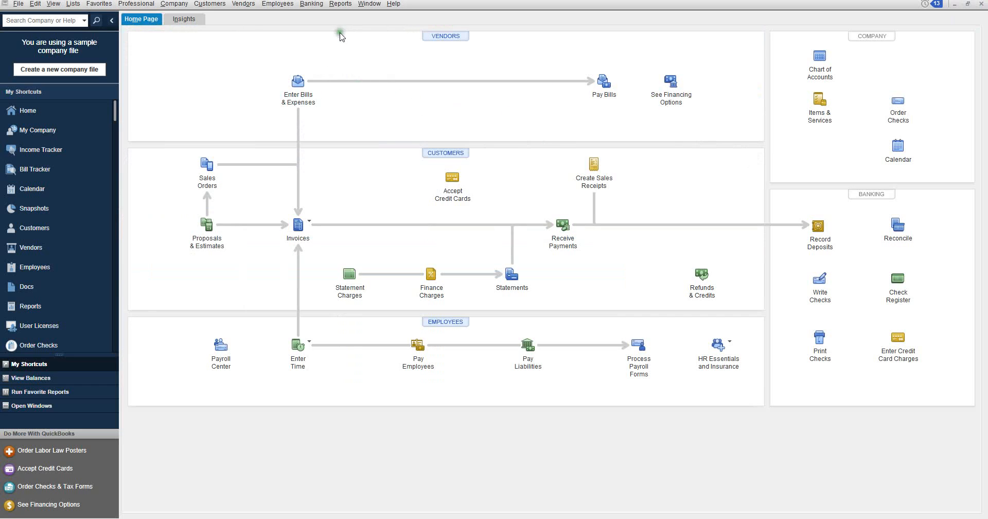
Pay the Baeck Accounting bill with reference 1235 in full by check from the Company Checking Account.
{"action": "left_click", "coordinate": [604, 82]}
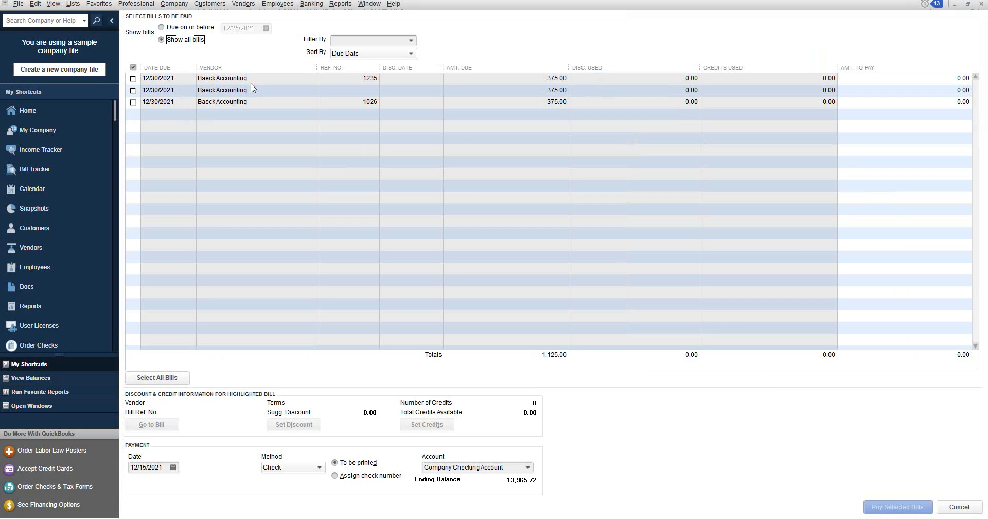
{"action": "left_click", "coordinate": [132, 78]}
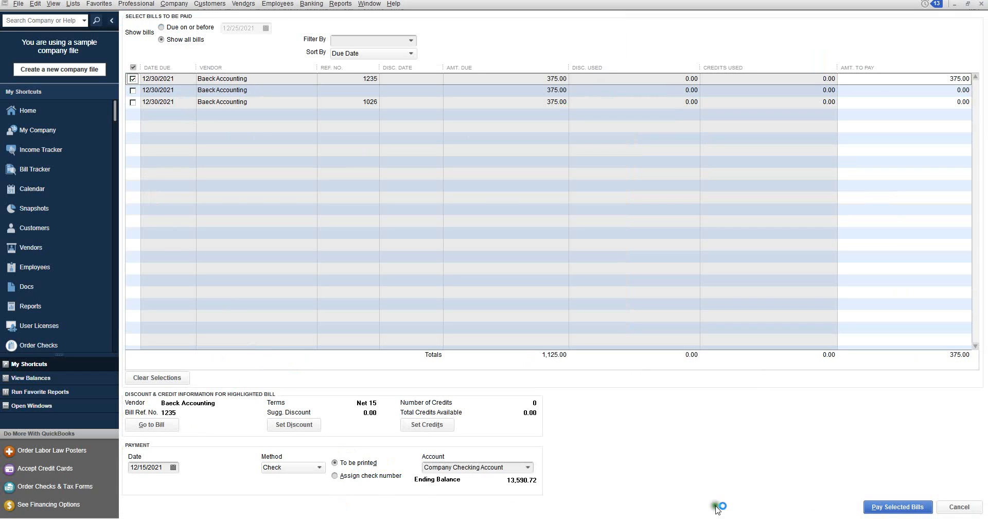
{"action": "left_click", "coordinate": [528, 471]}
{"action": "left_click", "coordinate": [528, 467]}
{"action": "left_click", "coordinate": [527, 468]}
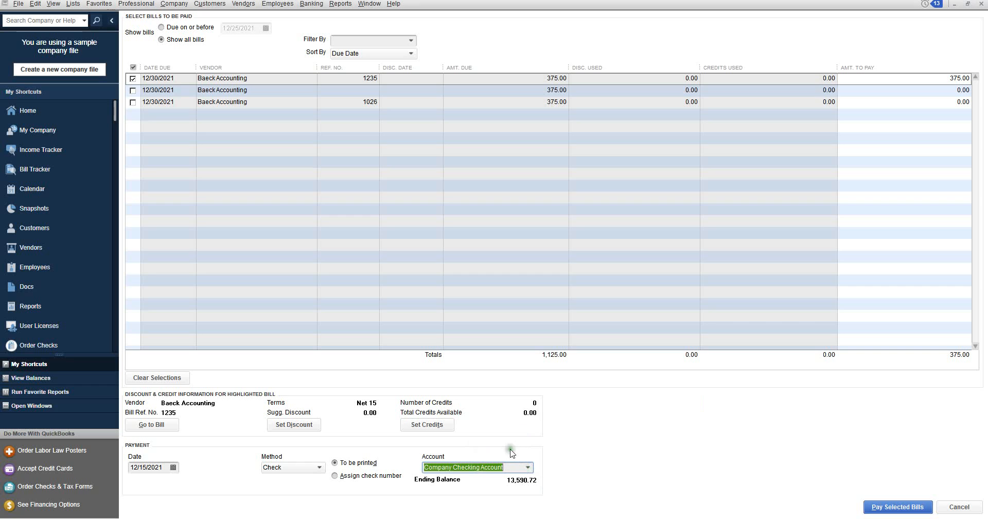
{"action": "left_click", "coordinate": [885, 509]}
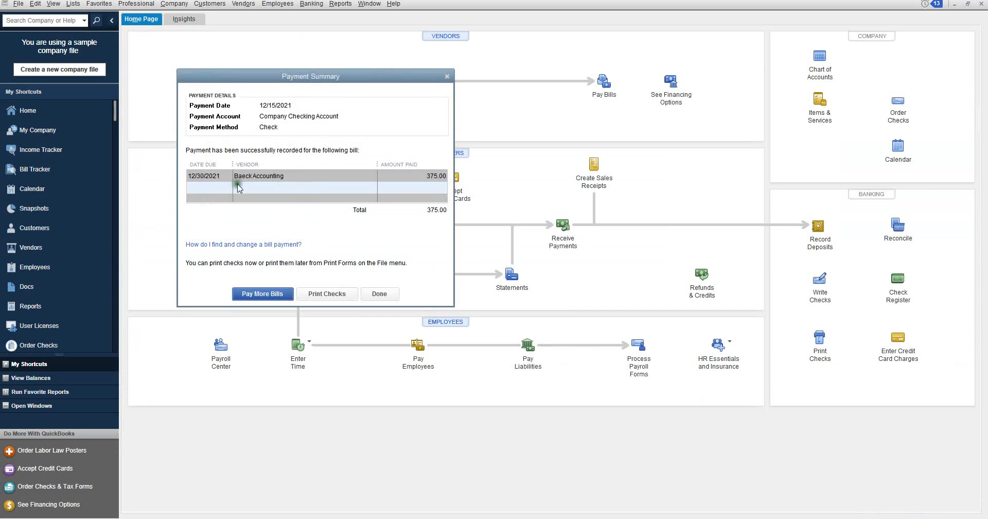
Review the list of checks waiting to be printed from the payment summary, and close it without printing.
{"action": "left_click", "coordinate": [317, 294]}
{"action": "left_click", "coordinate": [381, 294]}
{"action": "left_click", "coordinate": [330, 291]}
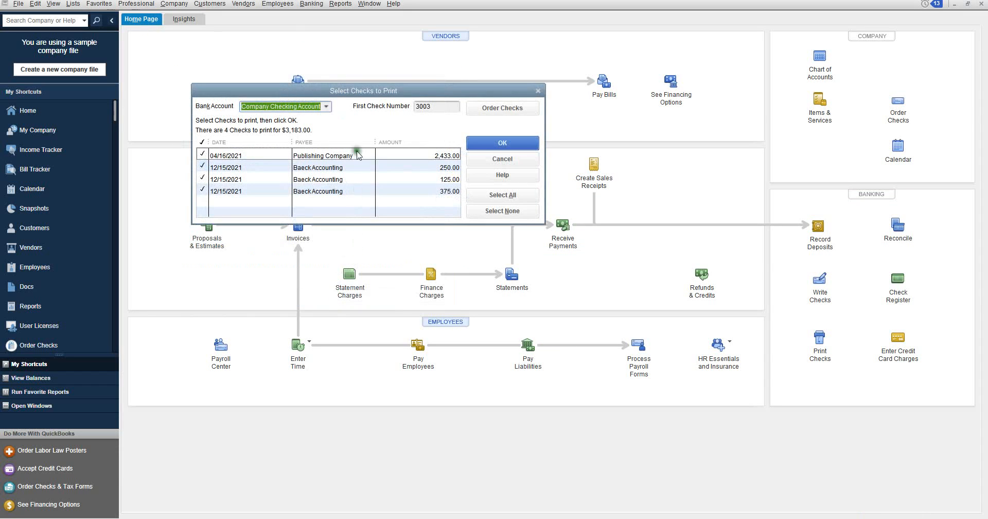
{"action": "left_click", "coordinate": [299, 200]}
{"action": "left_click", "coordinate": [273, 182]}
{"action": "left_click", "coordinate": [274, 186]}
{"action": "left_click", "coordinate": [280, 203]}
{"action": "left_click", "coordinate": [284, 164]}
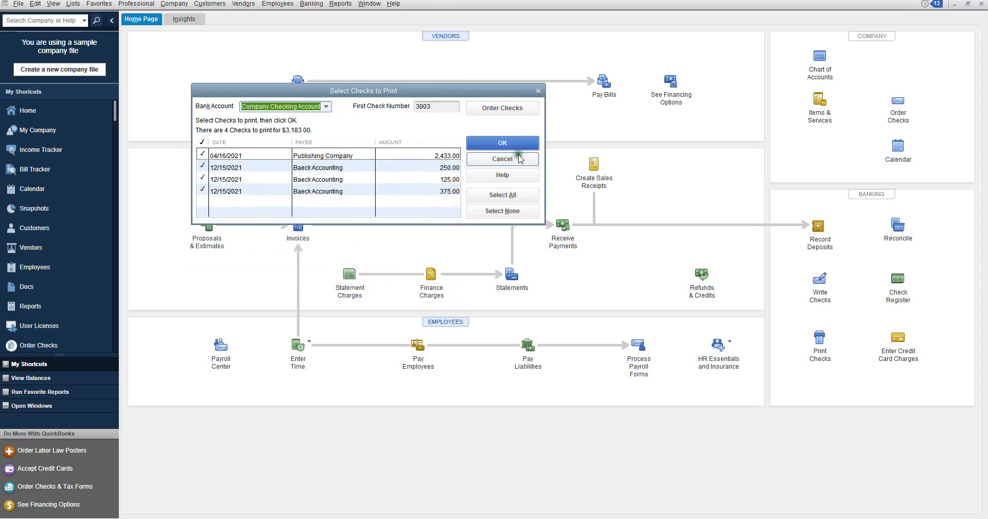
{"action": "left_click", "coordinate": [538, 92]}
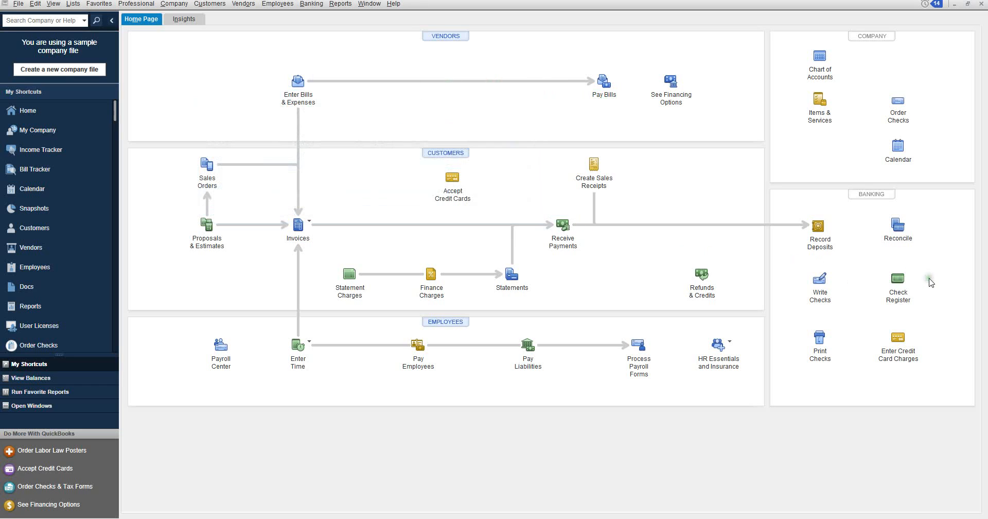
Open the check register for the Company Checking Account and look through its recent transactions.
{"action": "left_click", "coordinate": [898, 280]}
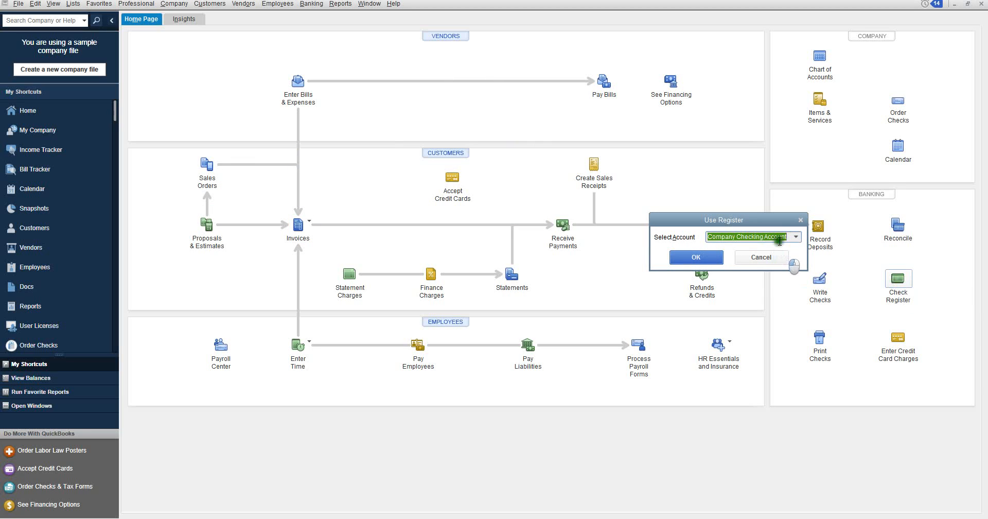
{"action": "left_click", "coordinate": [795, 237]}
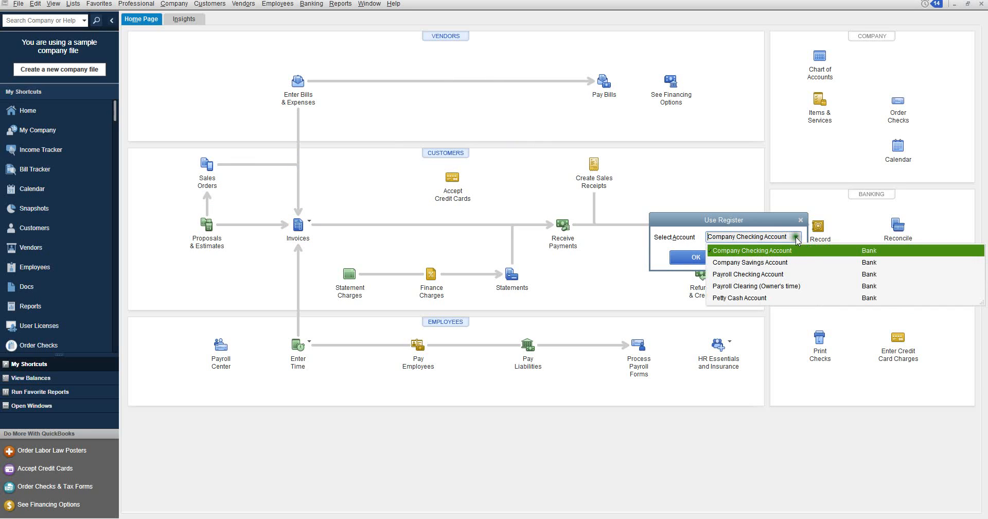
{"action": "left_click", "coordinate": [738, 252]}
{"action": "left_click", "coordinate": [712, 257]}
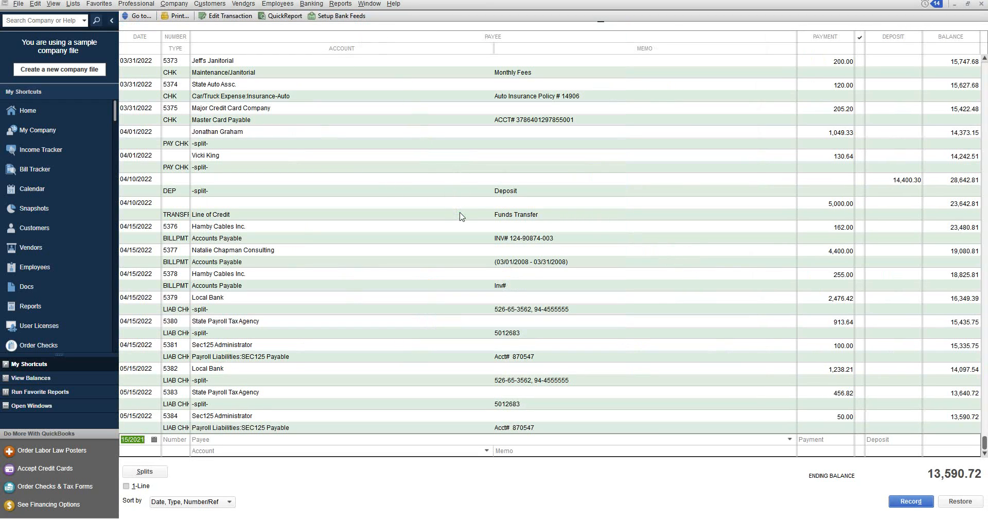
{"action": "scroll", "coordinate": [461, 216], "scroll_direction": "up", "scroll_amount": 4}
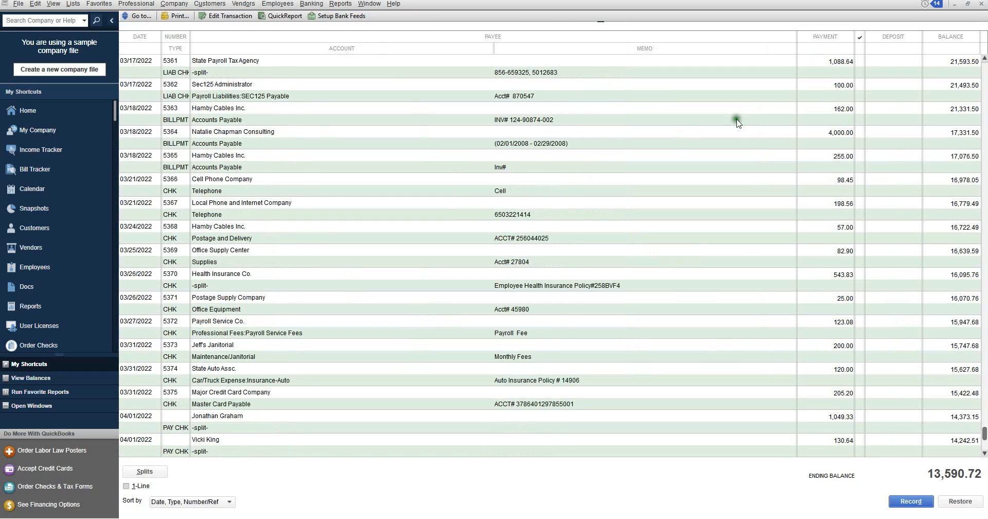
{"action": "scroll", "coordinate": [817, 71], "scroll_direction": "down", "scroll_amount": 4}
{"action": "scroll", "coordinate": [816, 71], "scroll_direction": "down", "scroll_amount": 2}
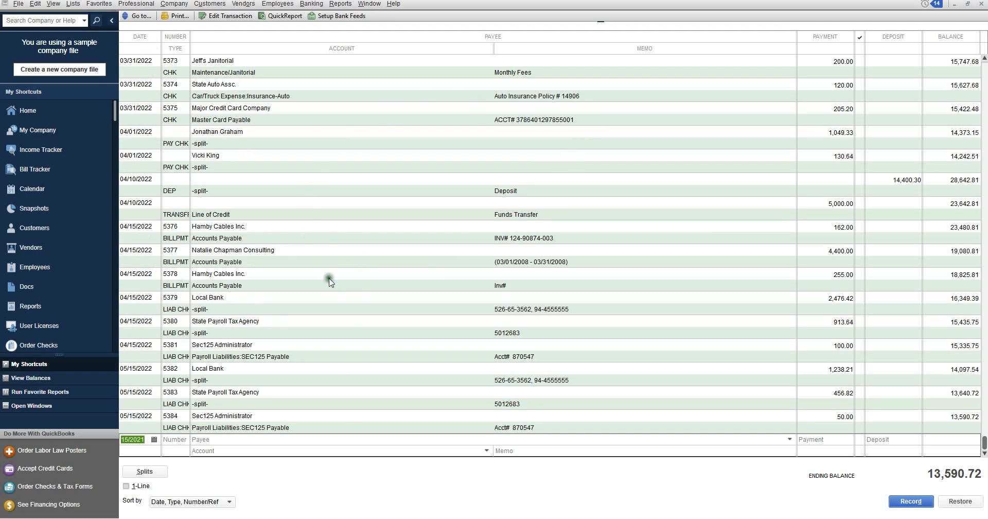
Open the Local Bank liability check 5379 from the register to view its details, and close the check and register.
{"action": "left_click", "coordinate": [278, 300]}
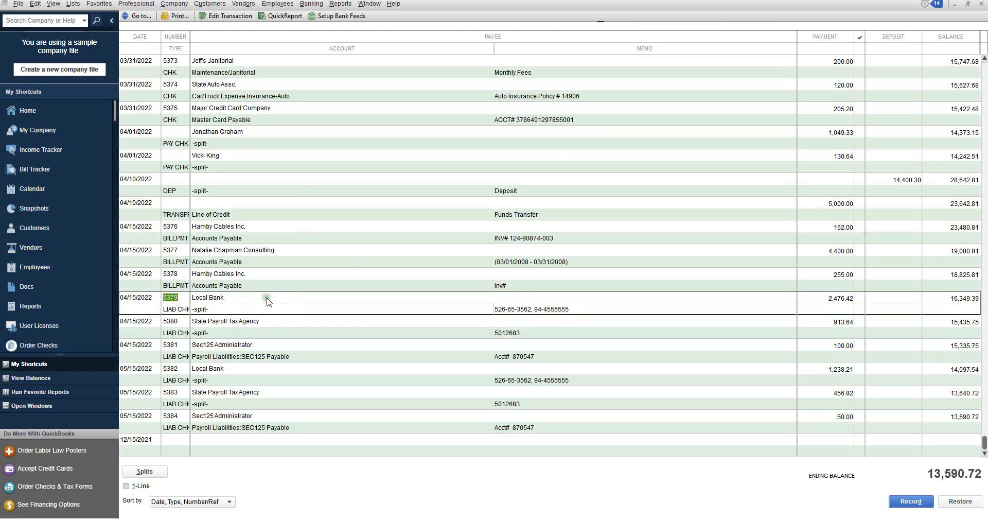
{"action": "left_click", "coordinate": [222, 19]}
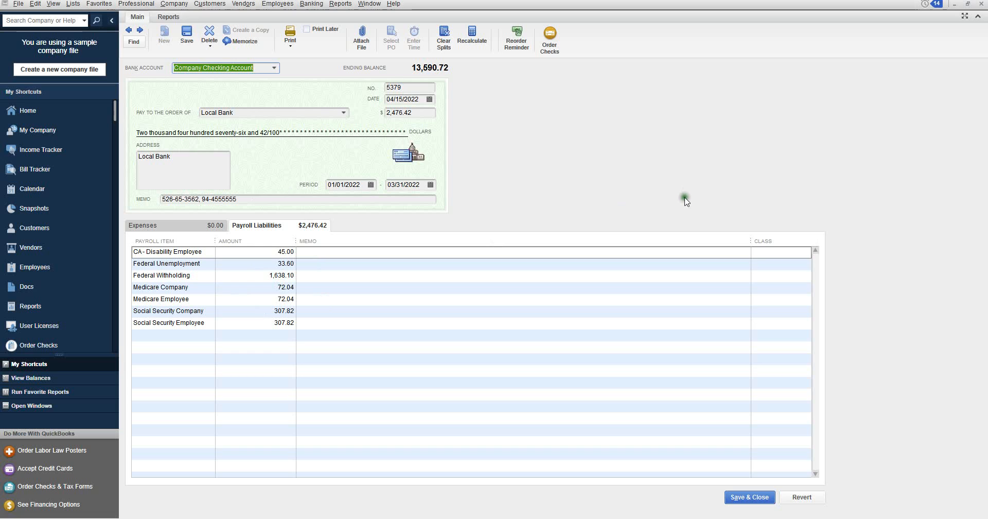
{"action": "left_click", "coordinate": [977, 13]}
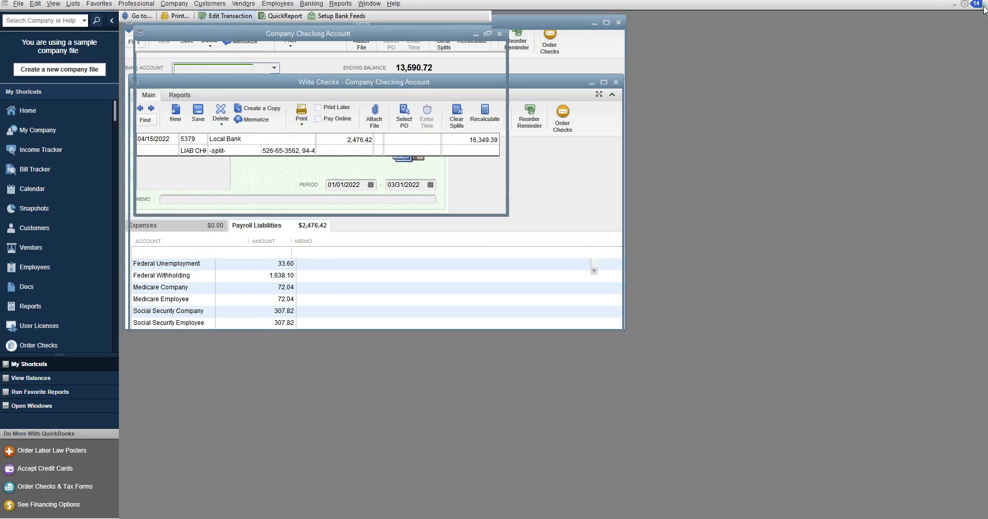
{"action": "left_click", "coordinate": [982, 5]}
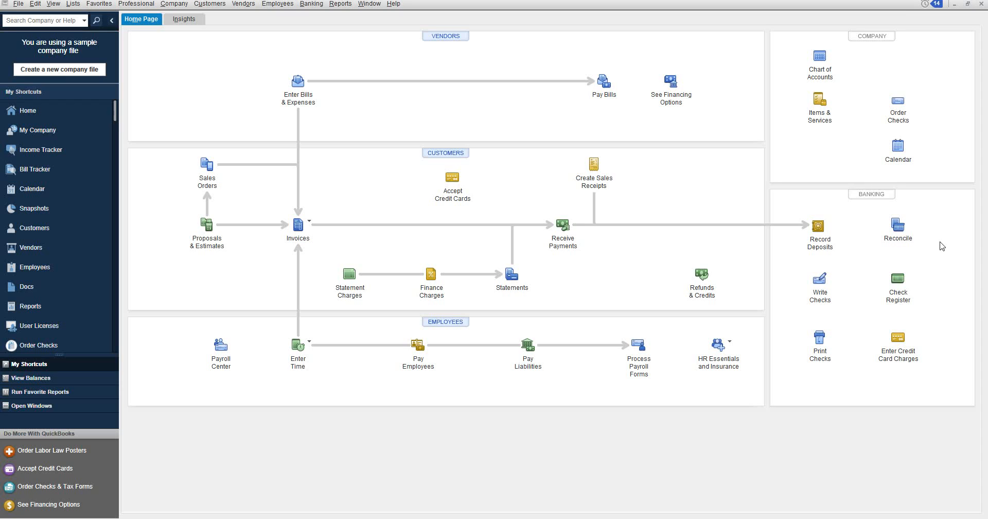
Begin a bank reconciliation and select the Company Checking Account.
{"action": "left_click", "coordinate": [896, 227]}
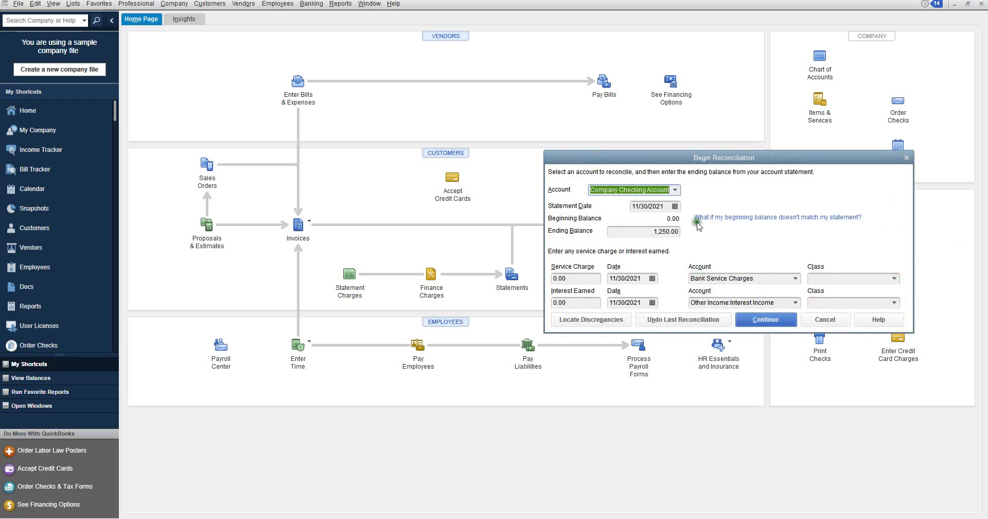
{"action": "left_click", "coordinate": [675, 189]}
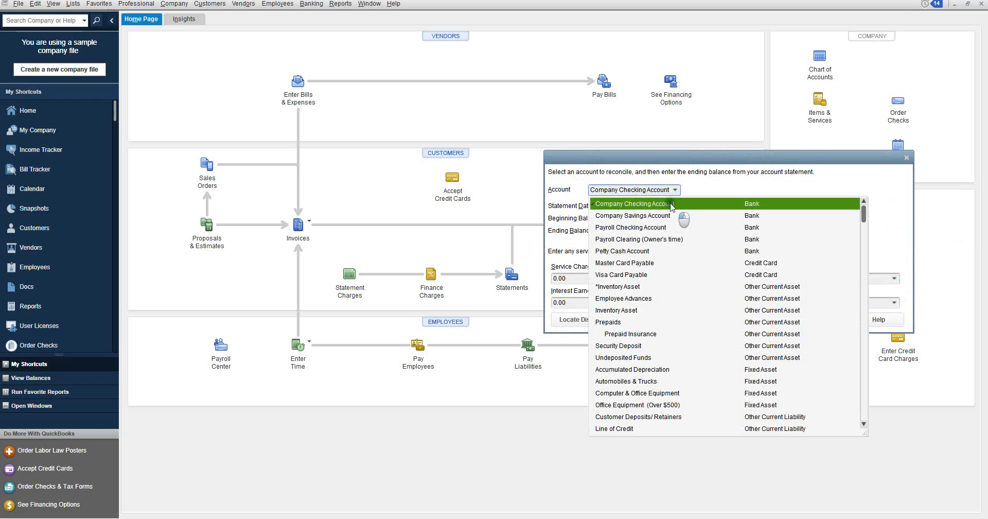
{"action": "left_click", "coordinate": [672, 205]}
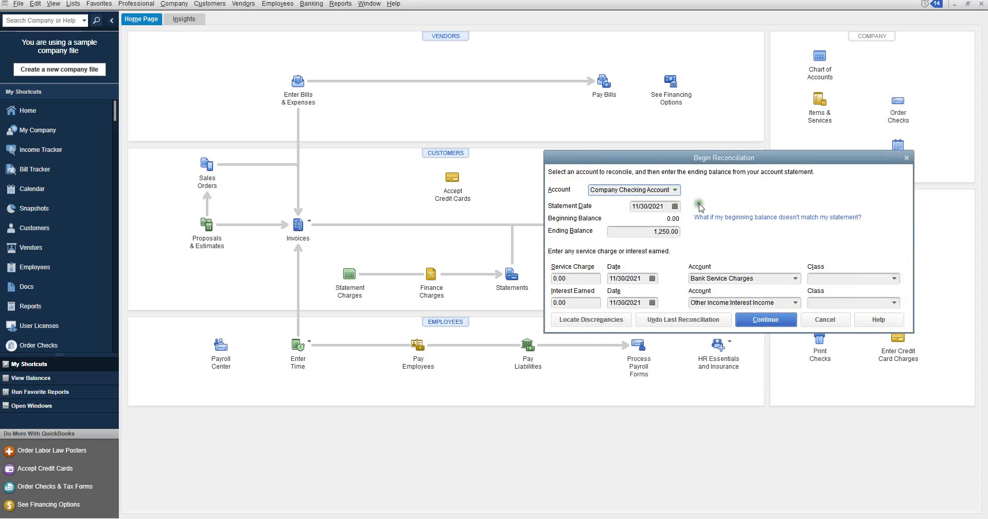
Check the statement date, ending balance, service charge and interest settings with their accounts, and continue to the transactions to reconcile.
{"action": "left_click", "coordinate": [647, 206]}
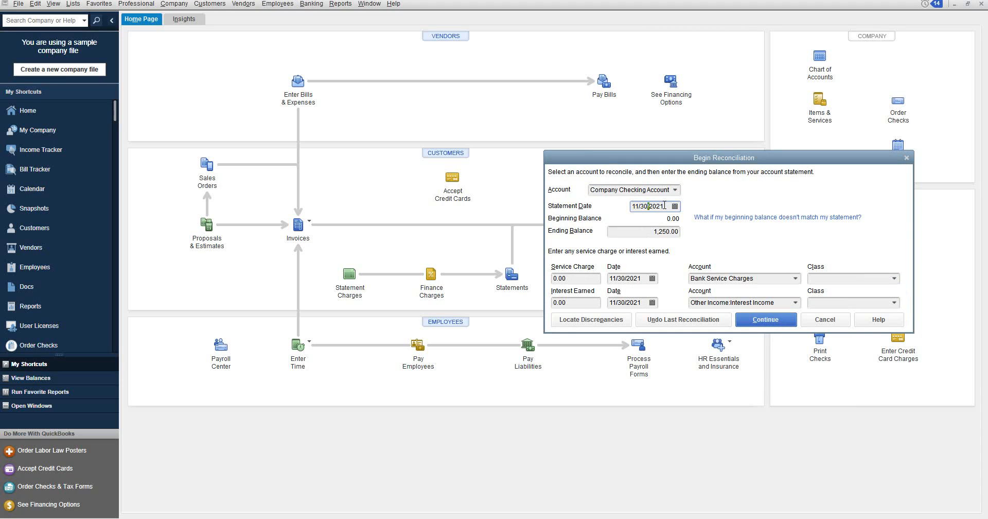
{"action": "left_click", "coordinate": [640, 231]}
{"action": "left_click", "coordinate": [584, 279]}
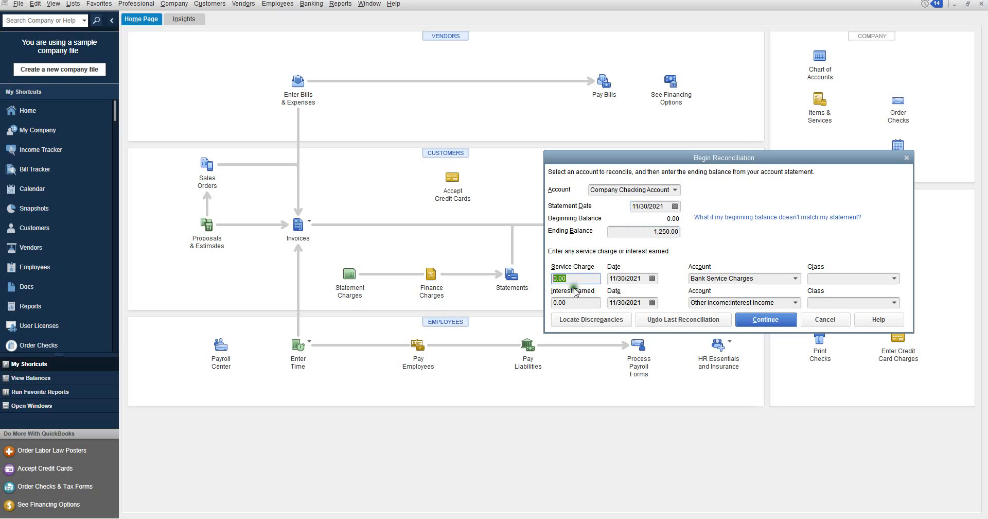
{"action": "left_click", "coordinate": [574, 302]}
{"action": "left_click", "coordinate": [579, 302]}
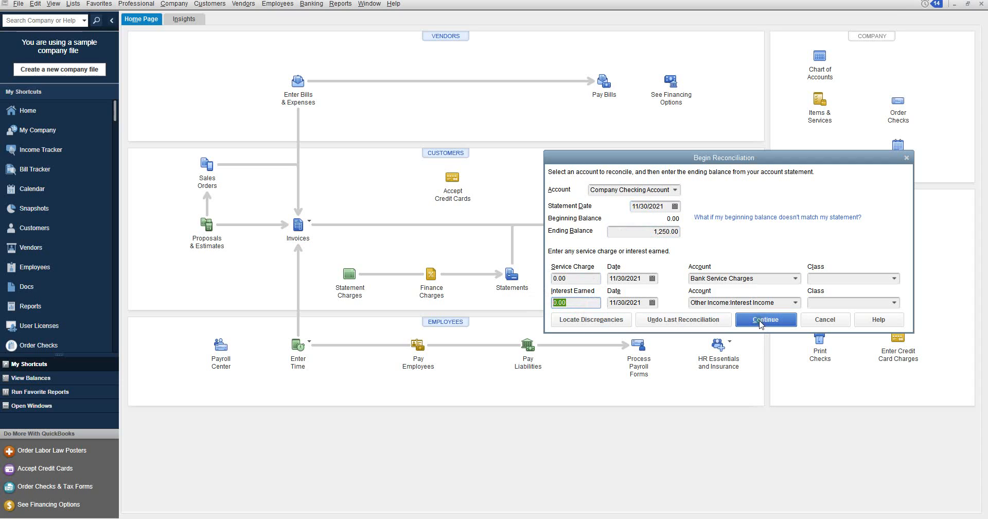
{"action": "left_click", "coordinate": [772, 279]}
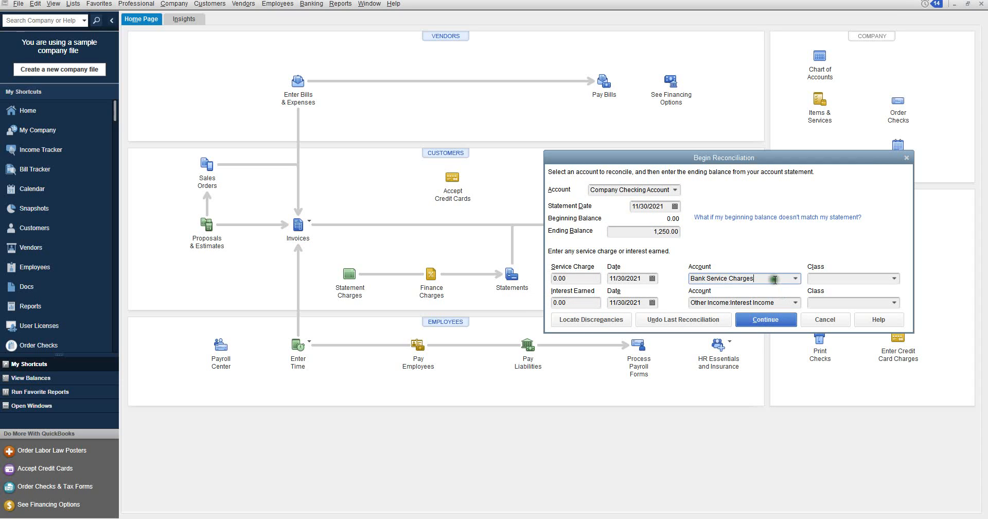
{"action": "left_click", "coordinate": [734, 278]}
{"action": "left_click", "coordinate": [731, 302]}
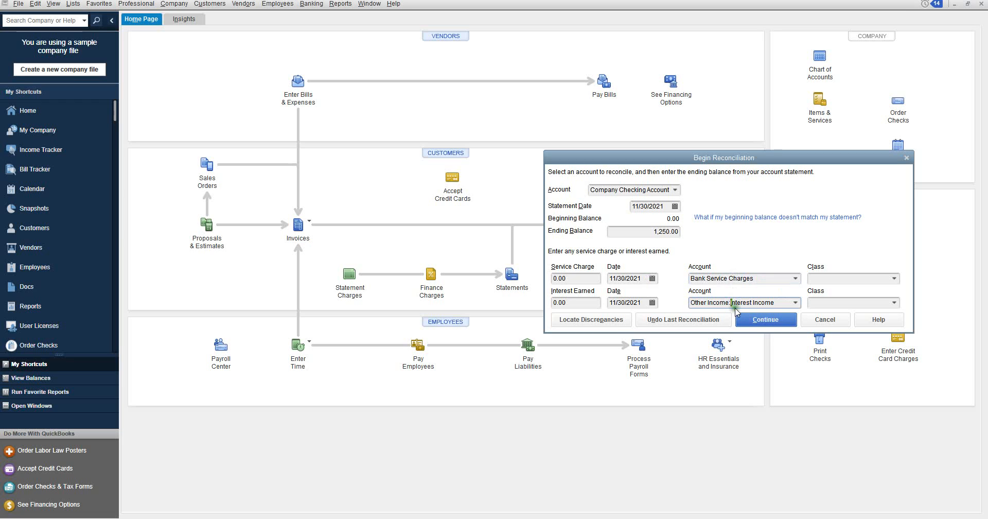
{"action": "left_click", "coordinate": [767, 319]}
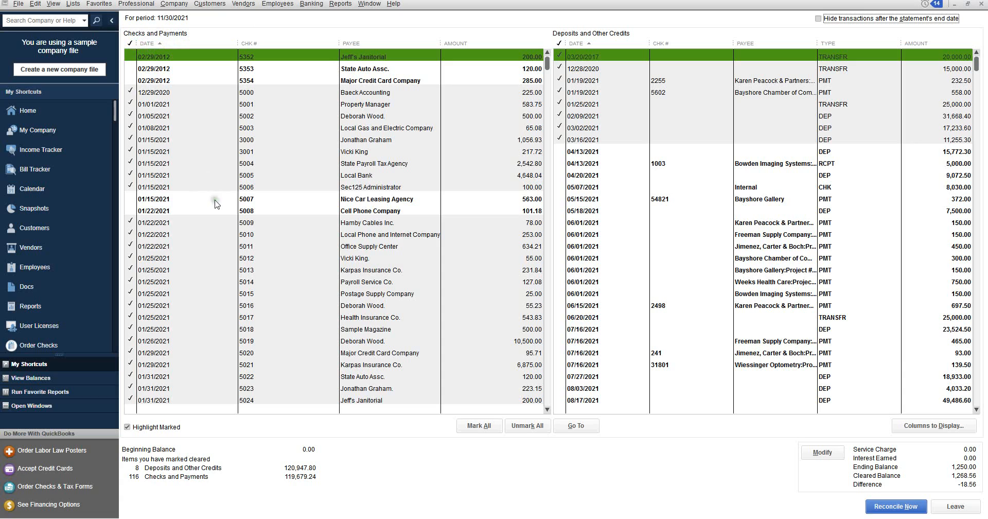
Clear the cleared mark on Baeck Accounting check 5000 and mark it as cleared again.
{"action": "left_click", "coordinate": [596, 89]}
{"action": "left_click", "coordinate": [562, 63]}
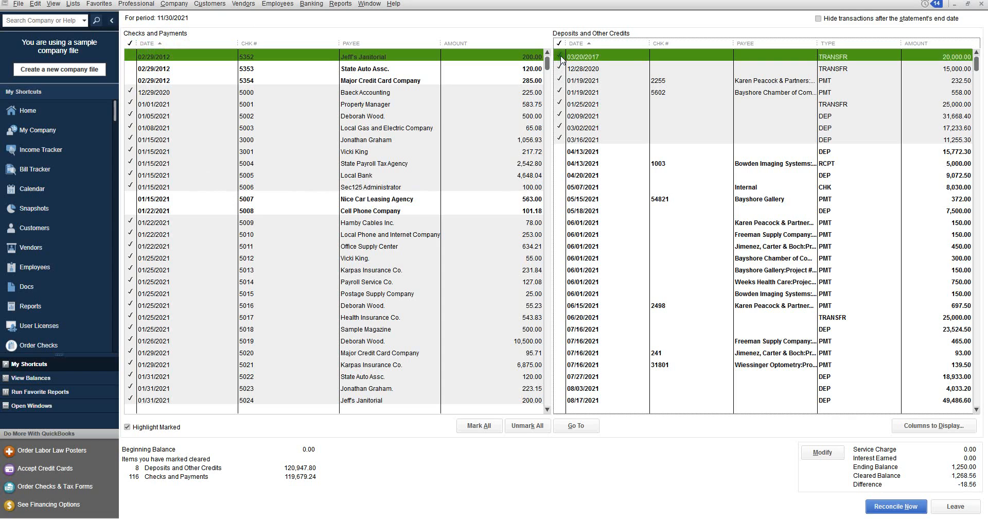
{"action": "left_click", "coordinate": [209, 94]}
{"action": "left_click", "coordinate": [130, 93]}
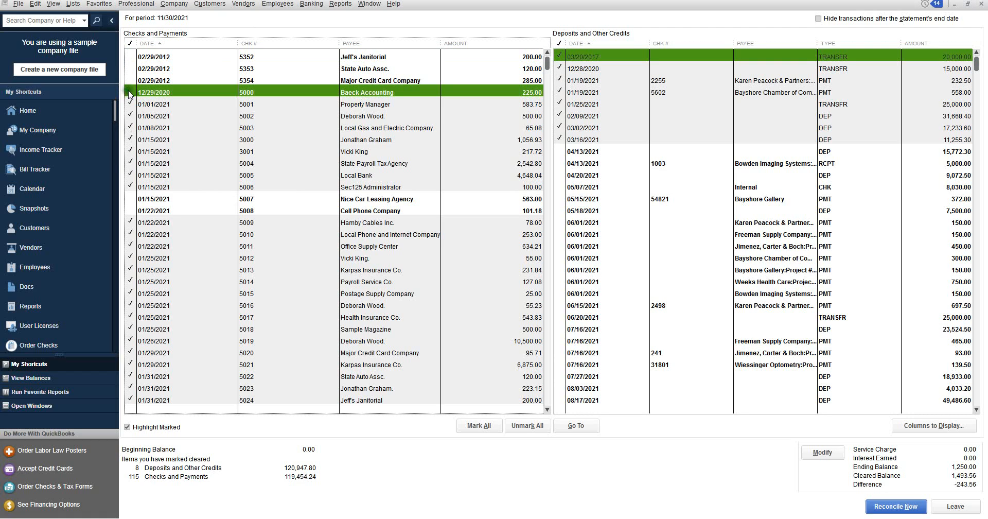
{"action": "left_click", "coordinate": [260, 123]}
{"action": "left_click", "coordinate": [739, 126]}
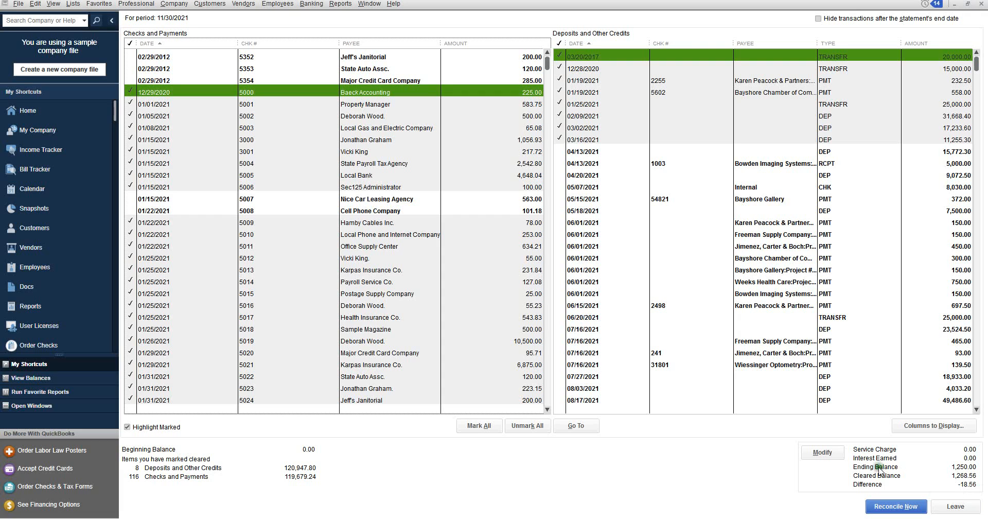
Reopen the reconciliation's starting settings to check the ending balance, and return to the transactions without changing it.
{"action": "left_click", "coordinate": [820, 454]}
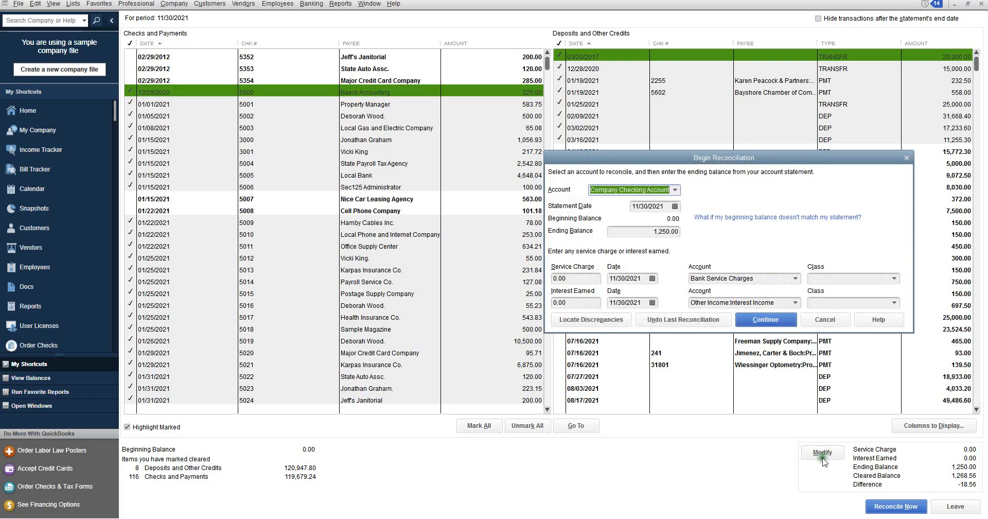
{"action": "left_click", "coordinate": [641, 231]}
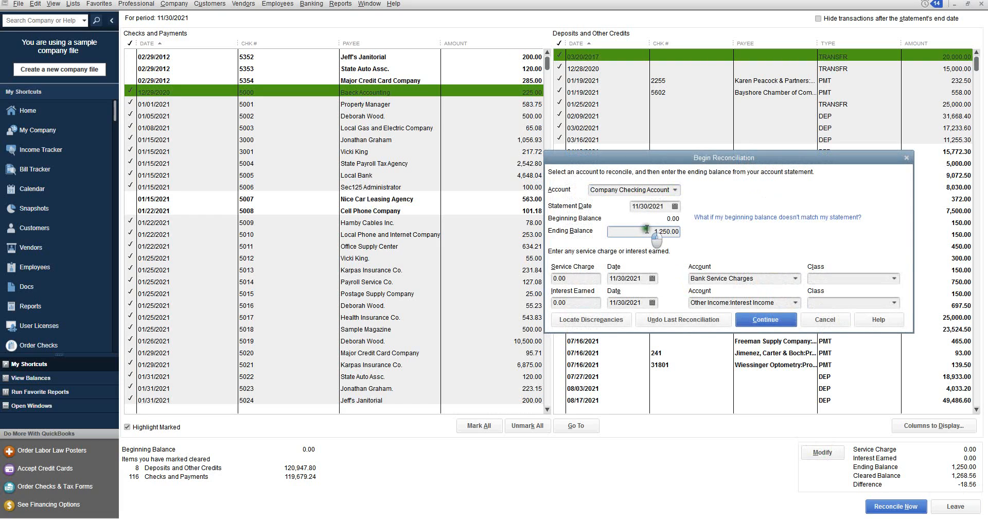
{"action": "left_click", "coordinate": [765, 319]}
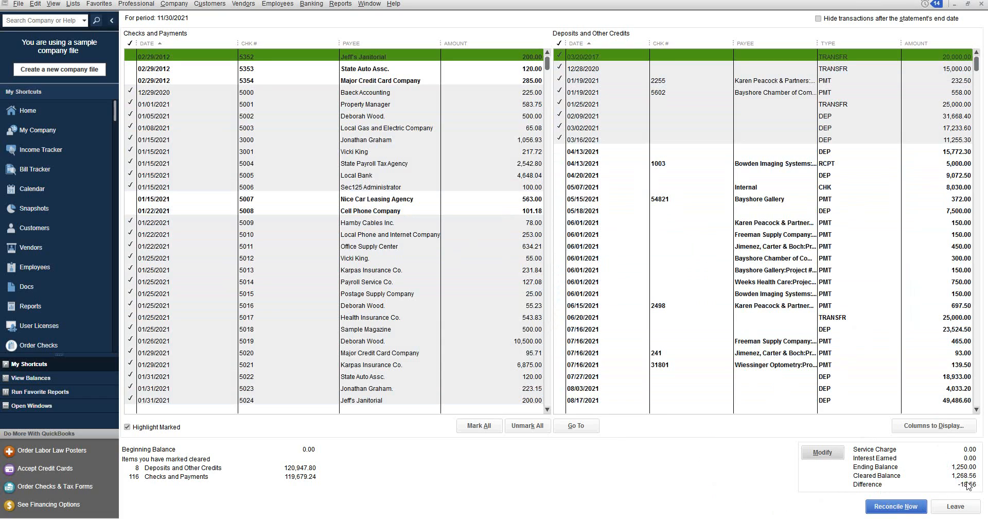
Try to reconcile now, review the discrepancy adjustment options, dismiss them without an adjustment, and close the reconciliation.
{"action": "left_click", "coordinate": [902, 502]}
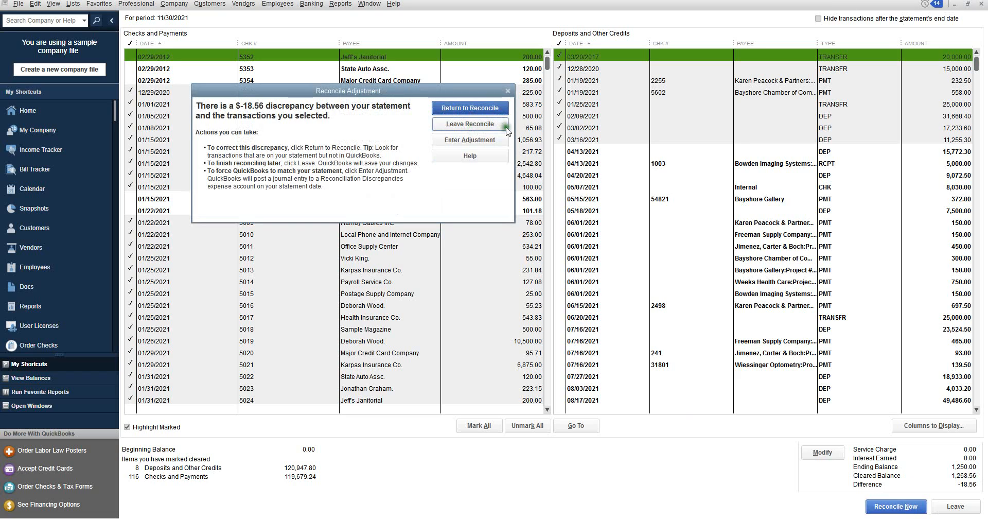
{"action": "left_click", "coordinate": [469, 143]}
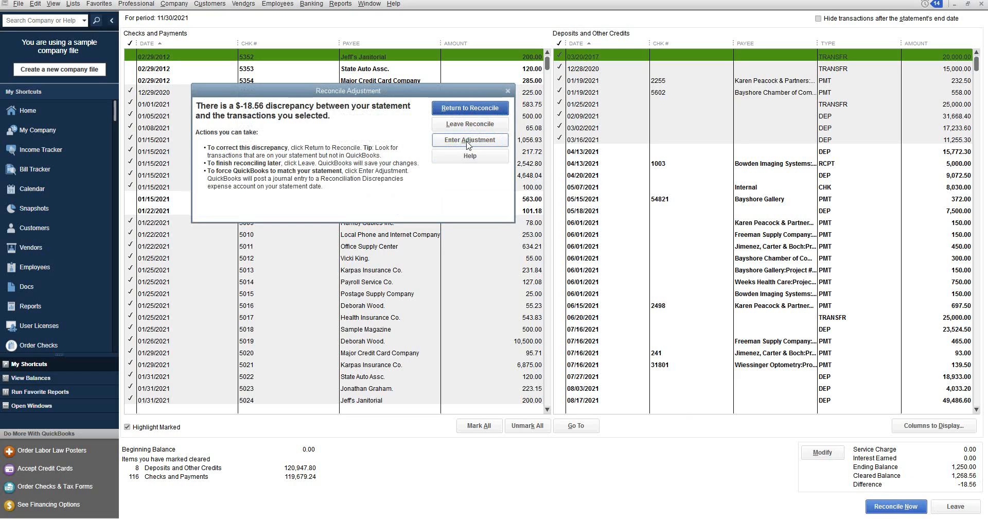
{"action": "left_click", "coordinate": [461, 140]}
{"action": "left_click", "coordinate": [507, 93]}
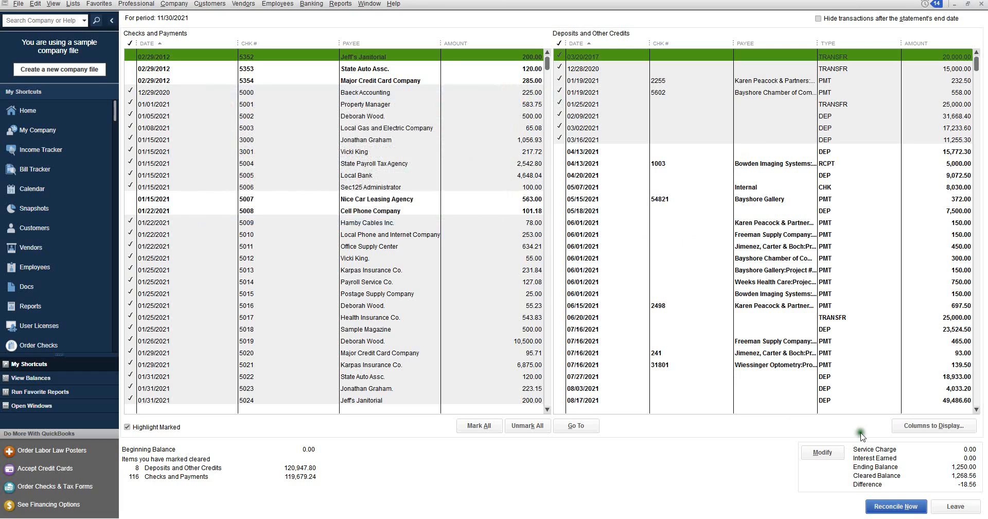
{"action": "left_click", "coordinate": [980, 4]}
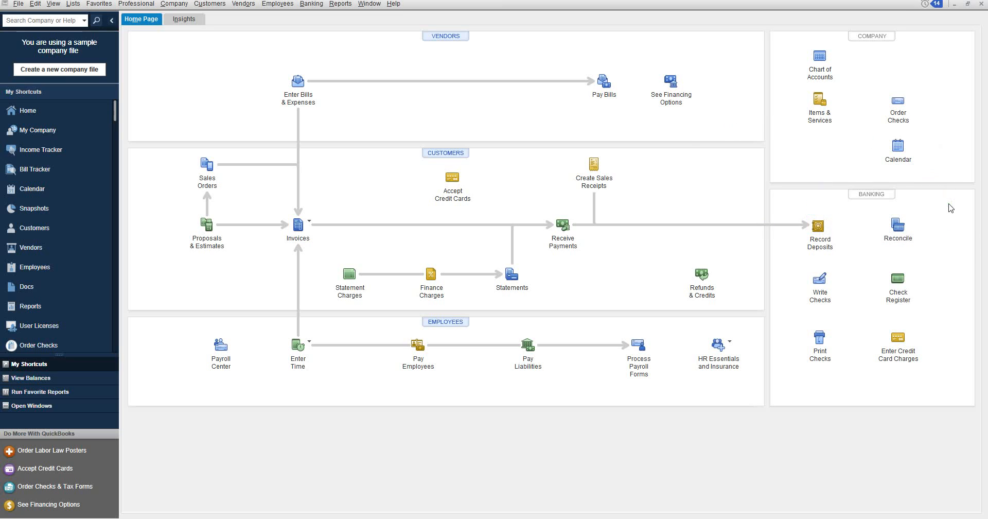
Open the standard Profit & Loss report and review it from income down to net income.
{"action": "left_click", "coordinate": [339, 4]}
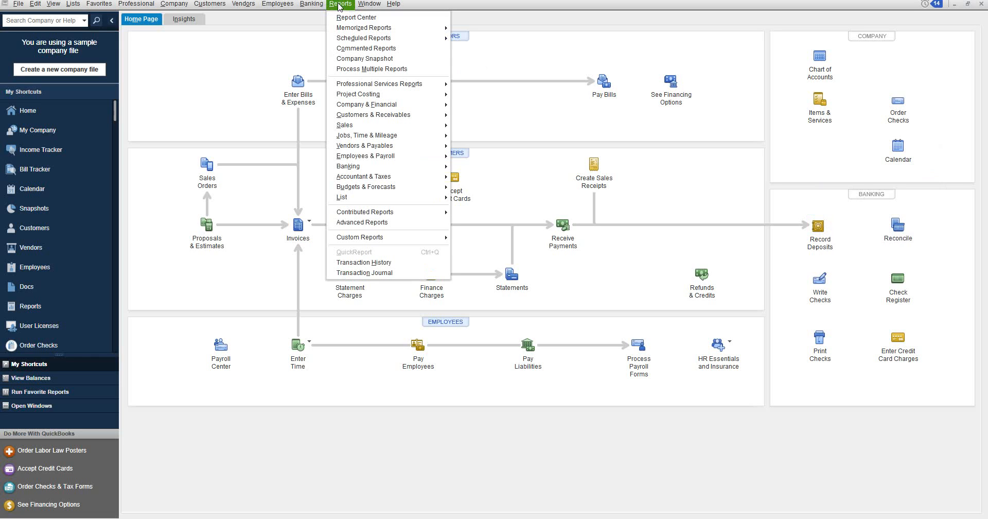
{"action": "mouse_move", "coordinate": [387, 107]}
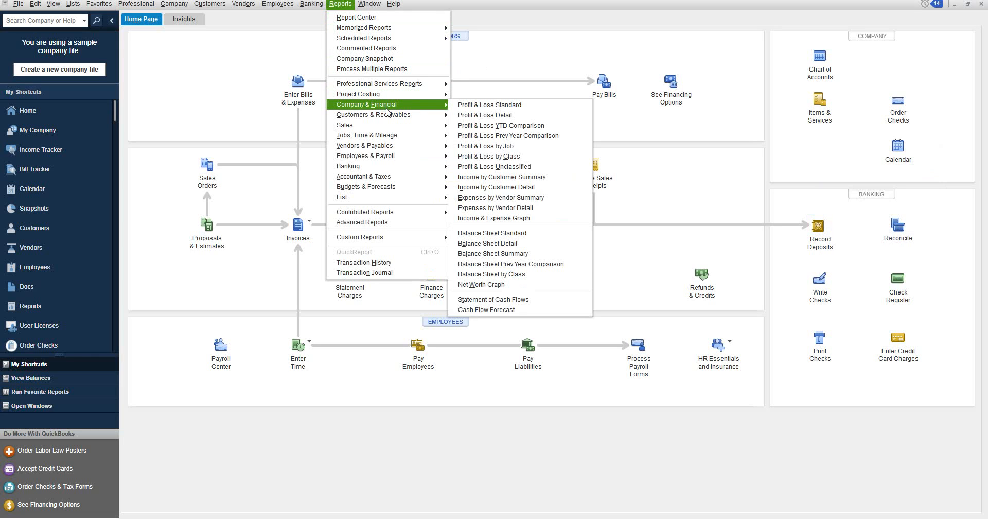
{"action": "left_click", "coordinate": [468, 106]}
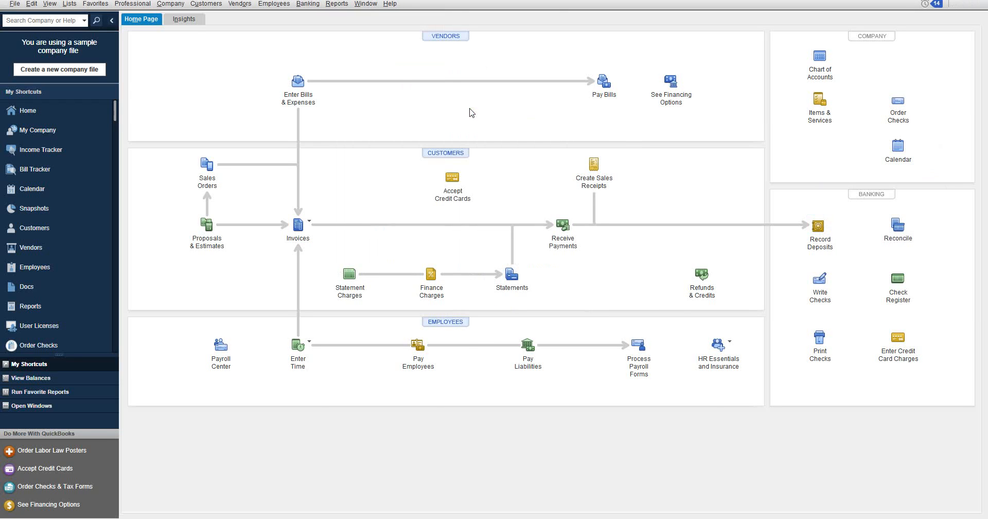
{"action": "scroll", "coordinate": [468, 104], "scroll_direction": "down", "scroll_amount": 4}
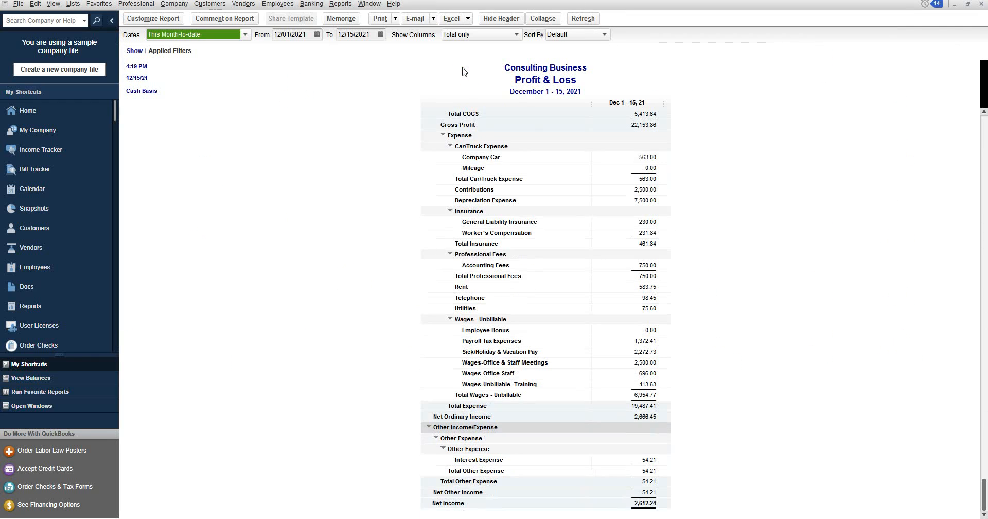
{"action": "scroll", "coordinate": [766, 260], "scroll_direction": "up", "scroll_amount": 4}
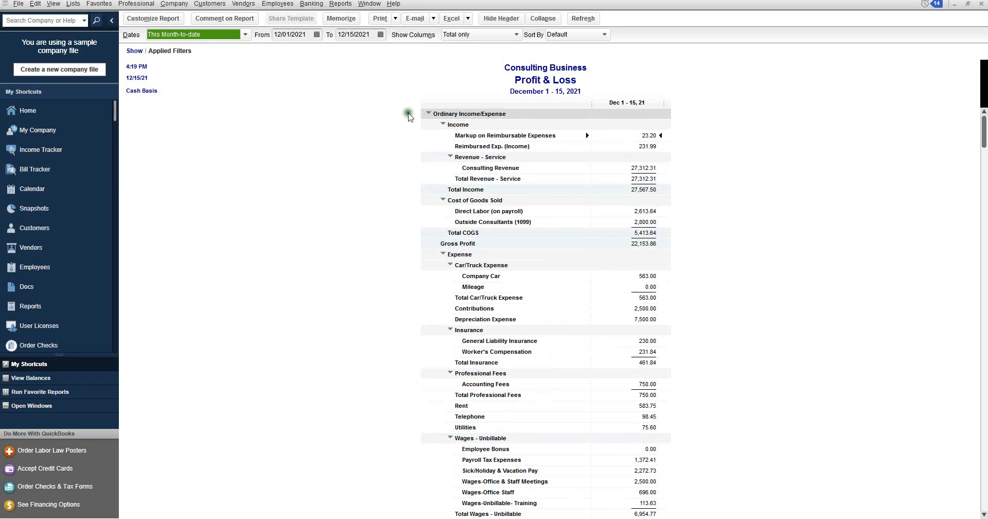
Set the Profit & Loss report's start date to 01/01/2021 and review the figures down to net income.
{"action": "left_click", "coordinate": [281, 40]}
{"action": "left_click", "coordinate": [279, 36]}
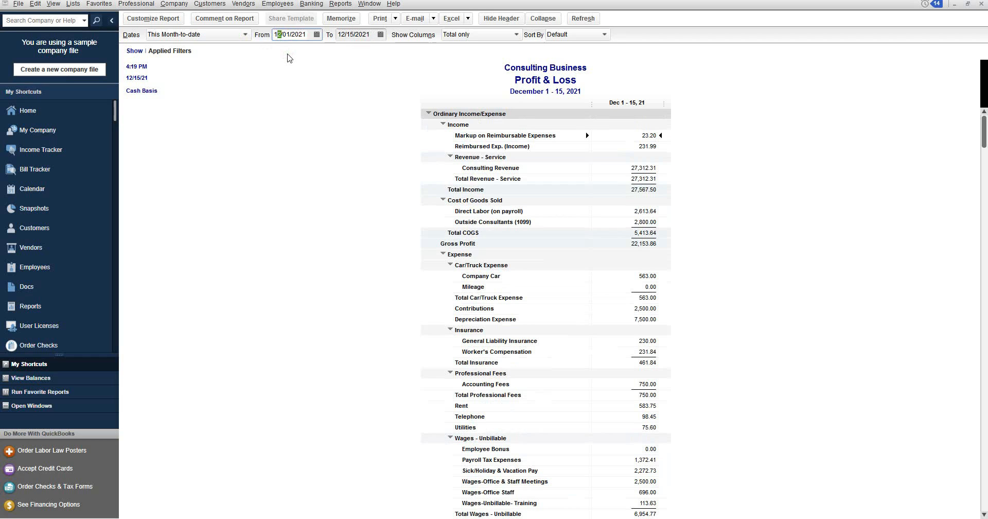
{"action": "left_click", "coordinate": [305, 106]}
{"action": "scroll", "coordinate": [682, 129], "scroll_direction": "down", "scroll_amount": 1}
{"action": "scroll", "coordinate": [682, 131], "scroll_direction": "down", "scroll_amount": 15}
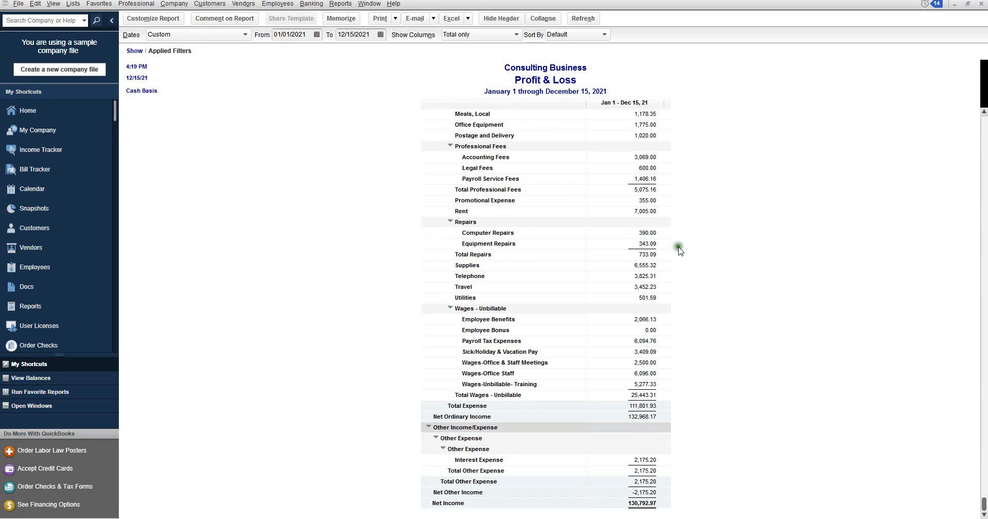
Review the transaction details behind the Accounting Fees and Travel amounts in the Profit & Loss report, closing each detail report.
{"action": "left_click", "coordinate": [639, 156]}
{"action": "left_click", "coordinate": [640, 157]}
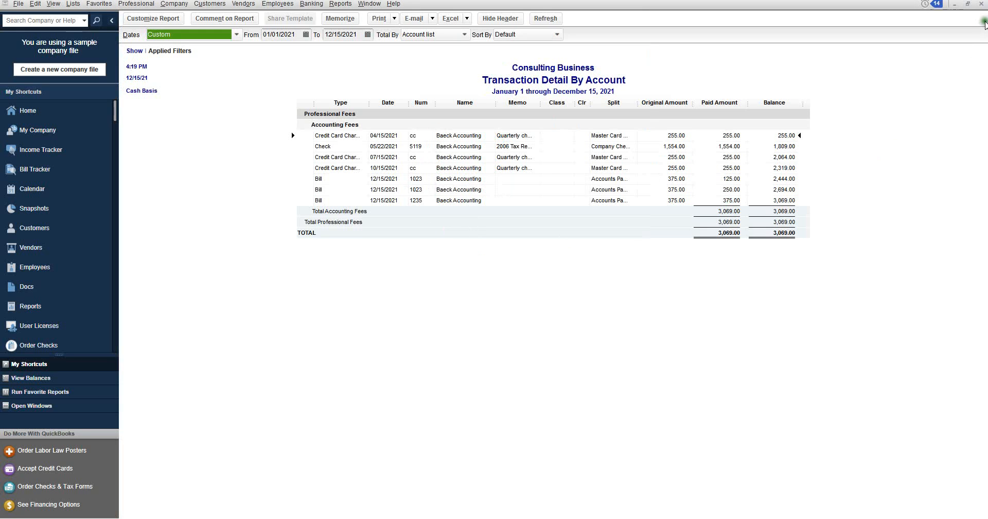
{"action": "left_click", "coordinate": [980, 6]}
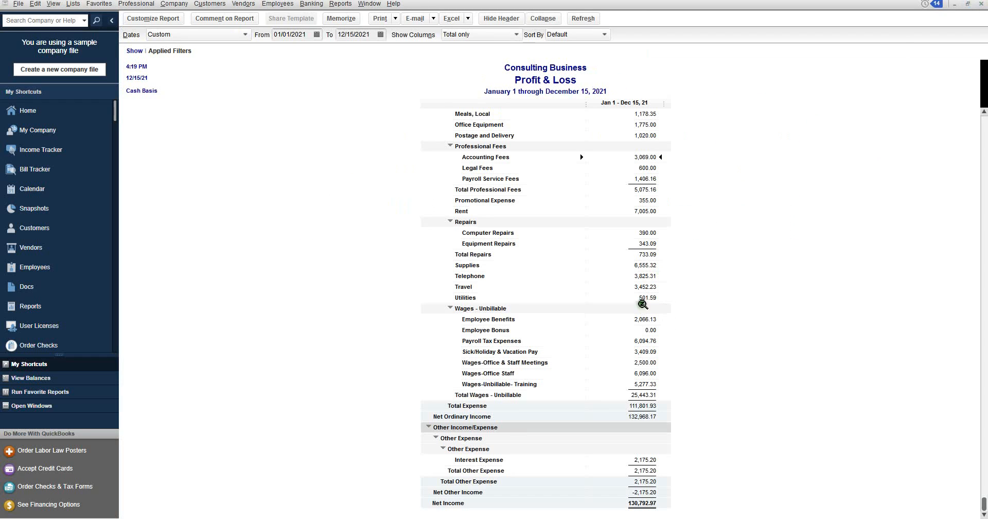
{"action": "left_click", "coordinate": [646, 288]}
{"action": "double_click", "coordinate": [646, 288]}
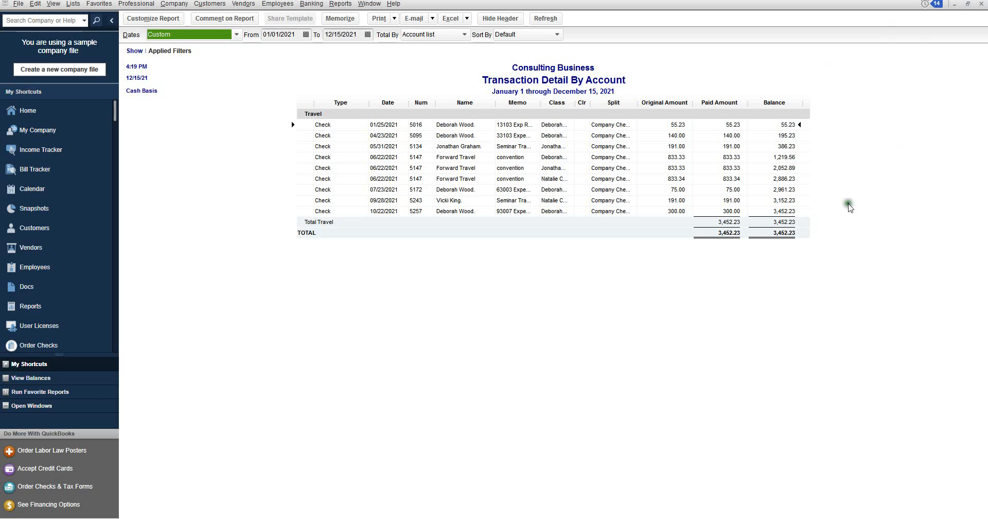
{"action": "left_click", "coordinate": [982, 5]}
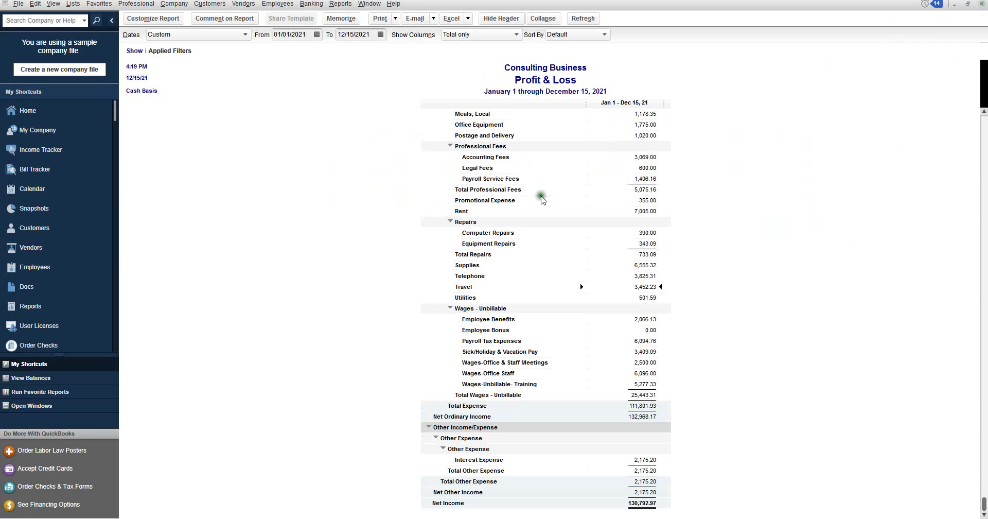
Open the standard Balance Sheet report and review it from assets down to total liabilities and equity.
{"action": "left_click", "coordinate": [340, 4]}
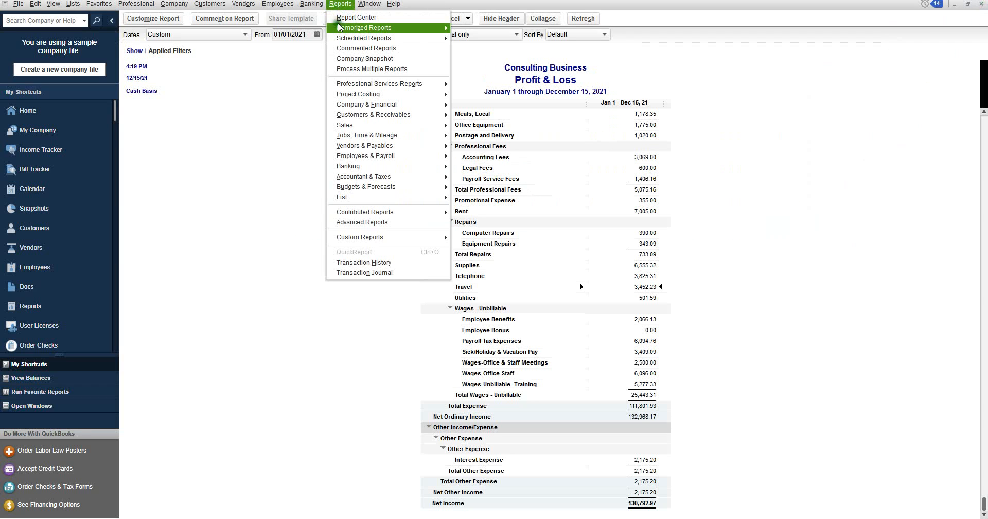
{"action": "mouse_move", "coordinate": [364, 105]}
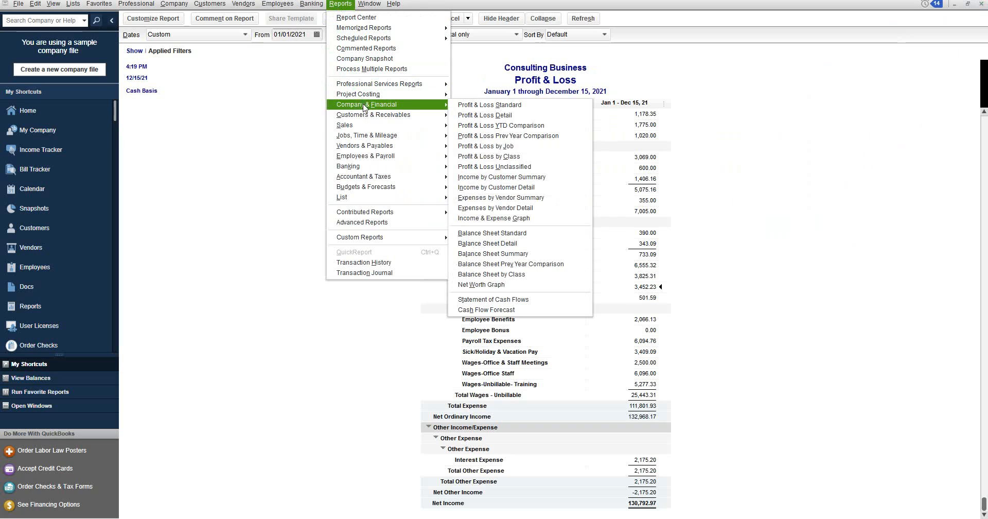
{"action": "left_click", "coordinate": [494, 234]}
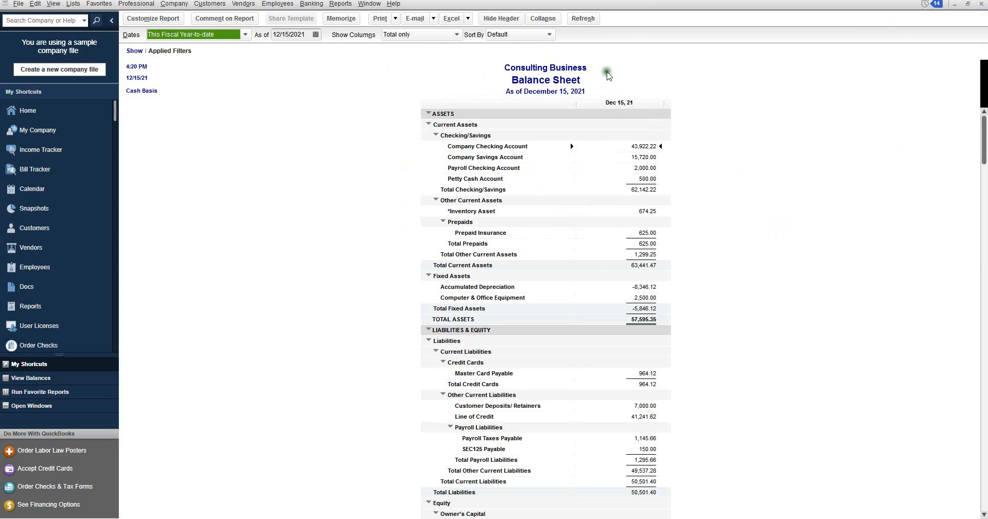
{"action": "scroll", "coordinate": [687, 400], "scroll_direction": "down", "scroll_amount": 3}
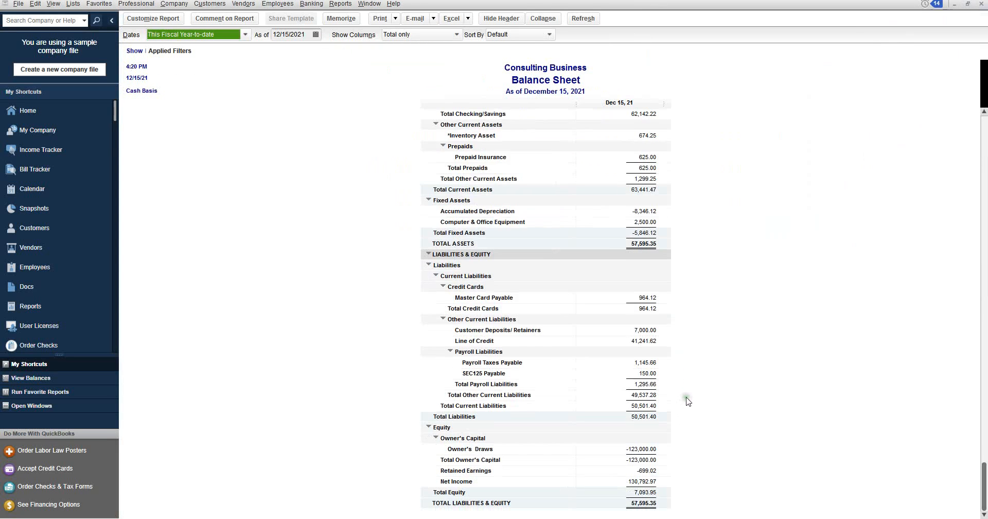
{"action": "scroll", "coordinate": [687, 397], "scroll_direction": "up", "scroll_amount": 3}
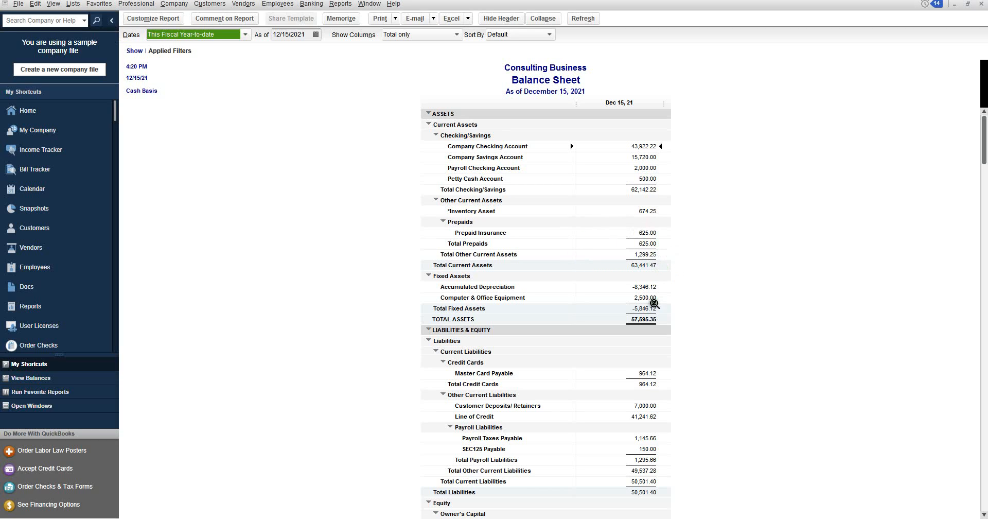
{"action": "scroll", "coordinate": [631, 319], "scroll_direction": "down", "scroll_amount": 3}
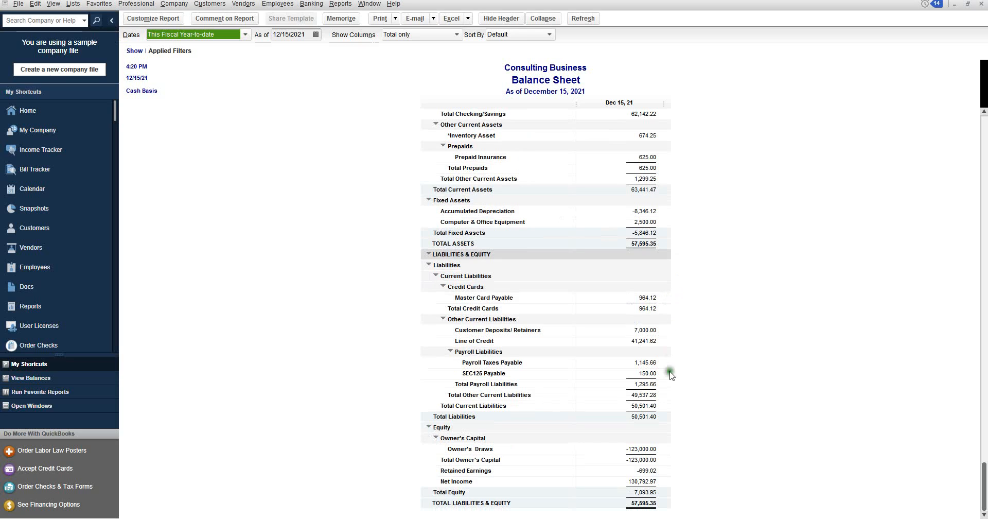
{"action": "scroll", "coordinate": [670, 373], "scroll_direction": "up", "scroll_amount": 3}
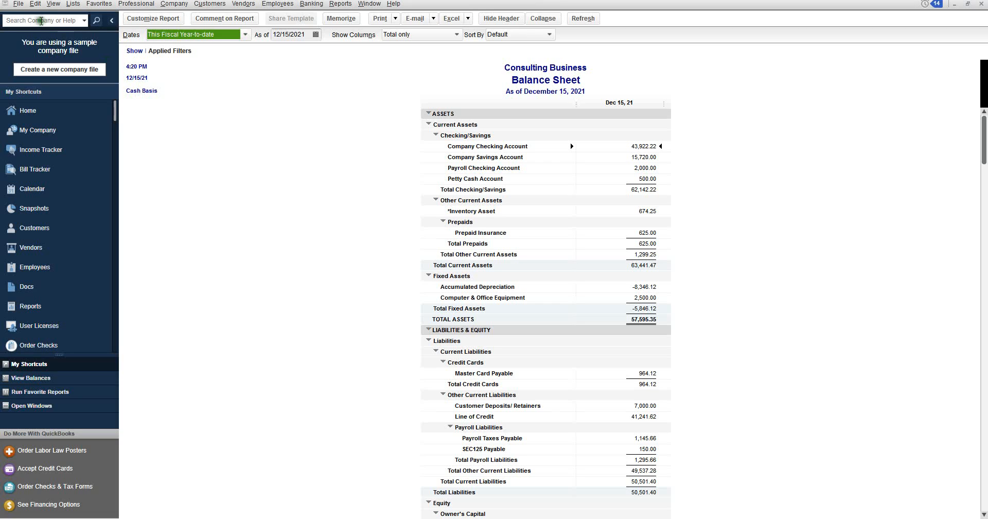
Set the summary reports basis to Accrual in the company preferences for reports and graphs.
{"action": "left_click", "coordinate": [35, 4]}
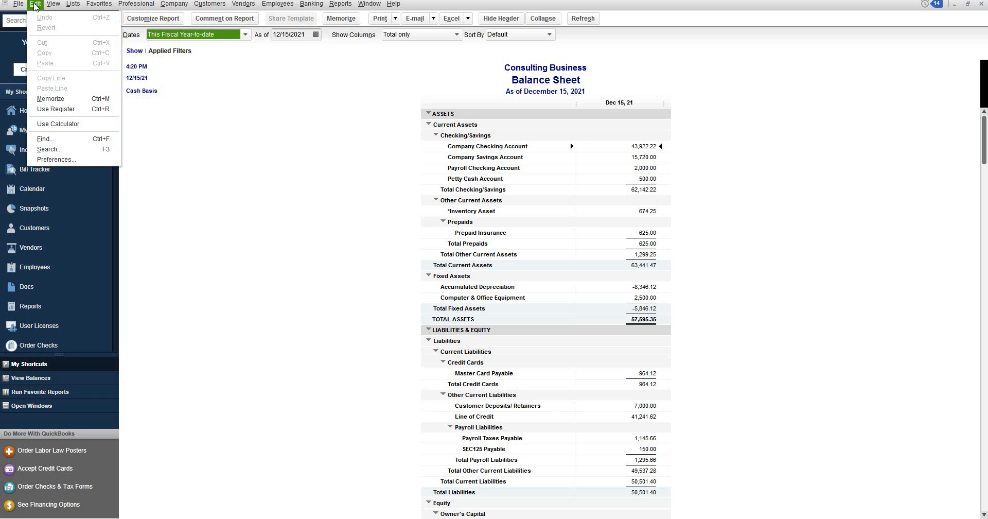
{"action": "left_click", "coordinate": [59, 161]}
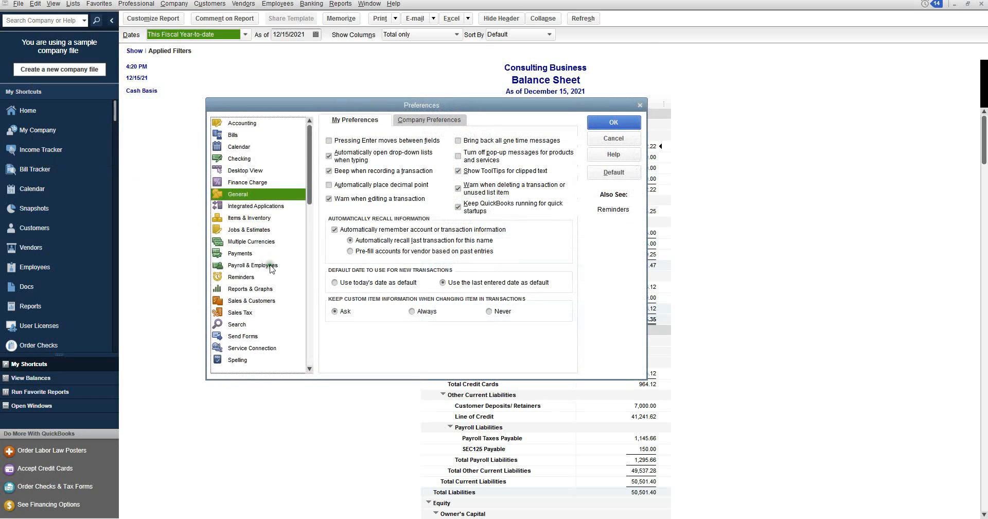
{"action": "left_click", "coordinate": [261, 289]}
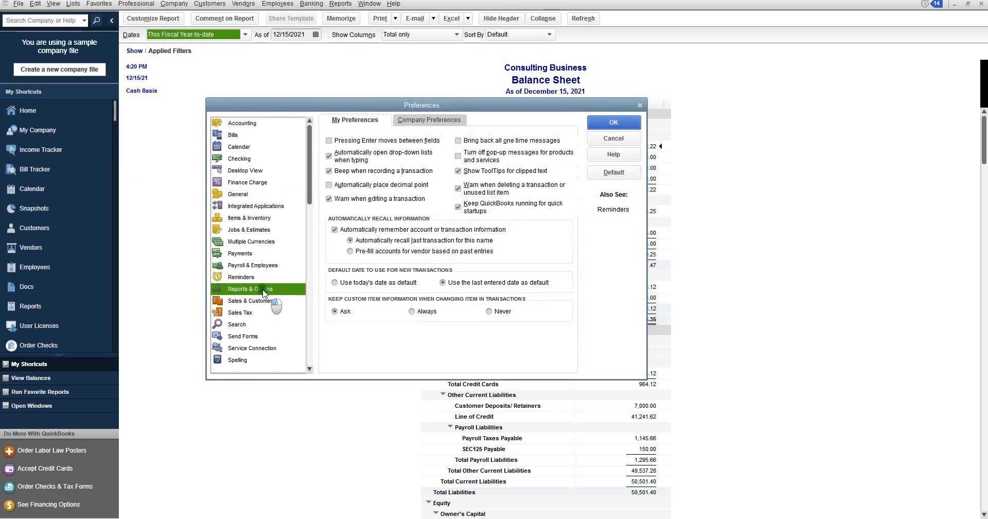
{"action": "left_click", "coordinate": [412, 120]}
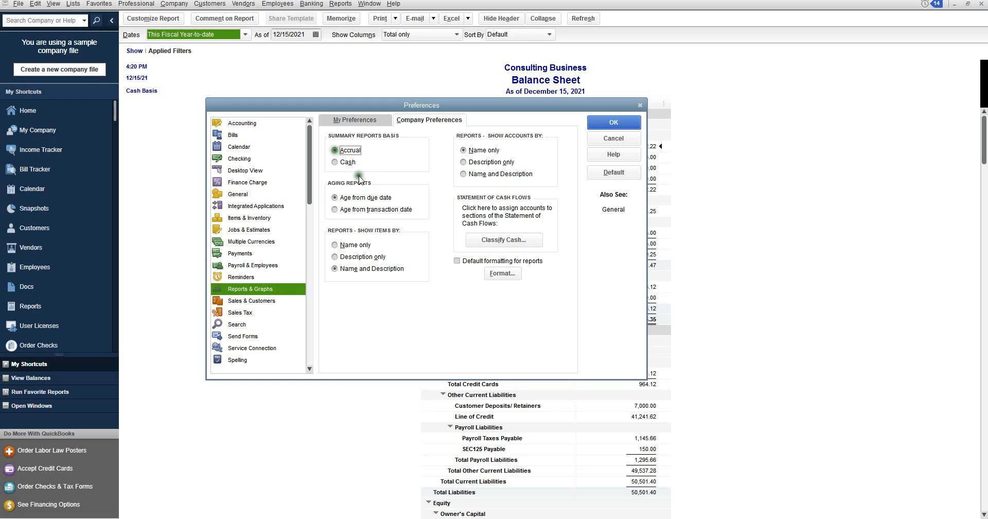
{"action": "left_click", "coordinate": [606, 123]}
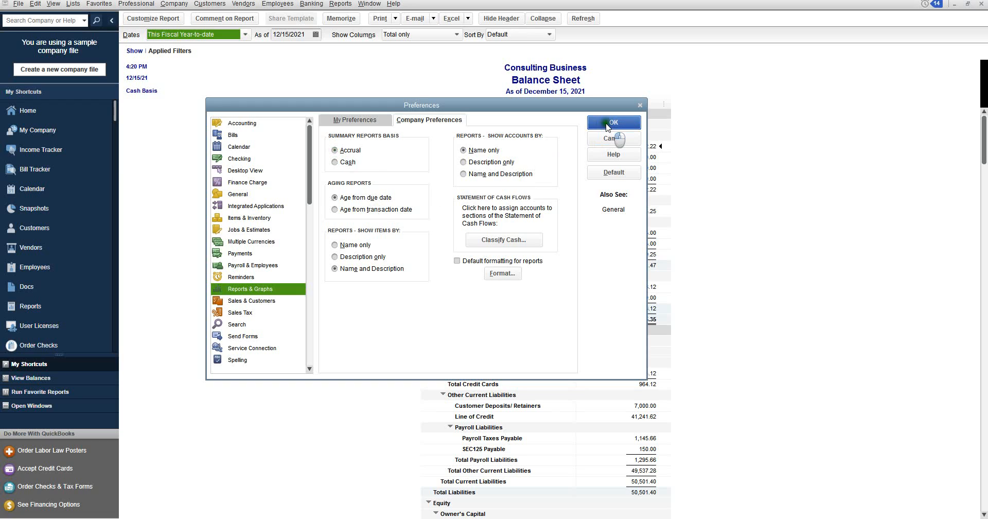
Run the standard Balance Sheet report again to review it on the accrual basis.
{"action": "left_click", "coordinate": [340, 4]}
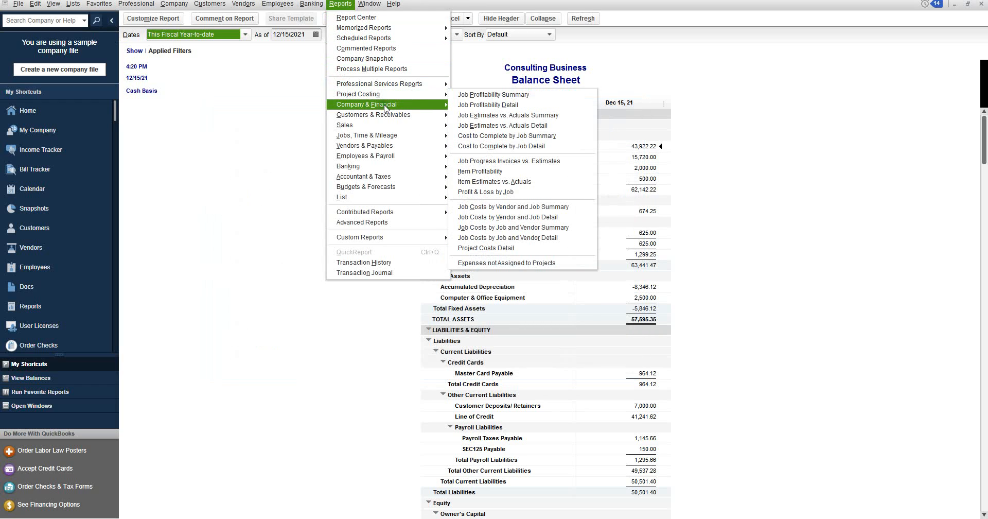
{"action": "mouse_move", "coordinate": [383, 104]}
{"action": "left_click", "coordinate": [509, 233]}
{"action": "left_click", "coordinate": [350, 182]}
{"action": "mouse_move", "coordinate": [151, 101]}
{"action": "left_mouse_down"}
{"action": "mouse_move", "coordinate": [141, 106]}
{"action": "mouse_move", "coordinate": [177, 138]}
{"action": "left_mouse_up"}
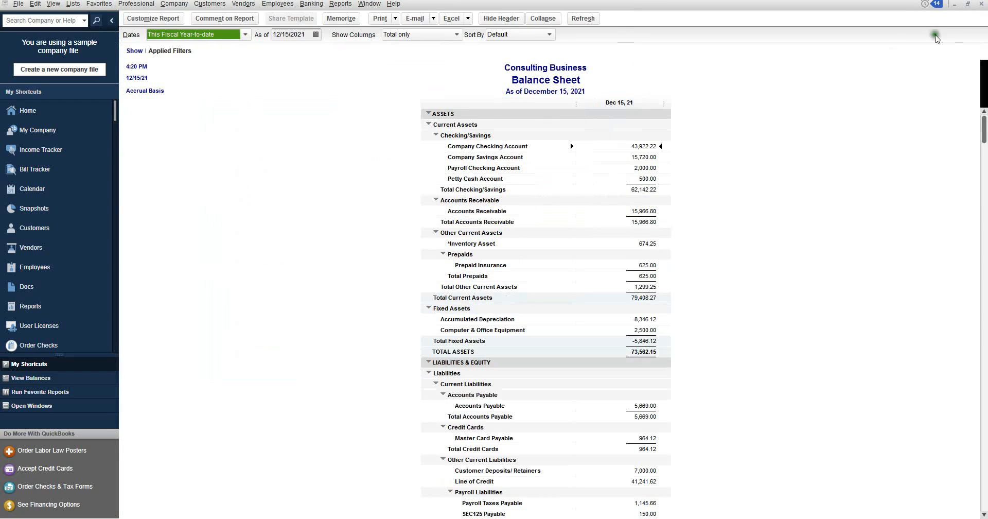
Close both Balance Sheet reports and the Profit & Loss report without memorizing the modified settings.
{"action": "left_click", "coordinate": [982, 5]}
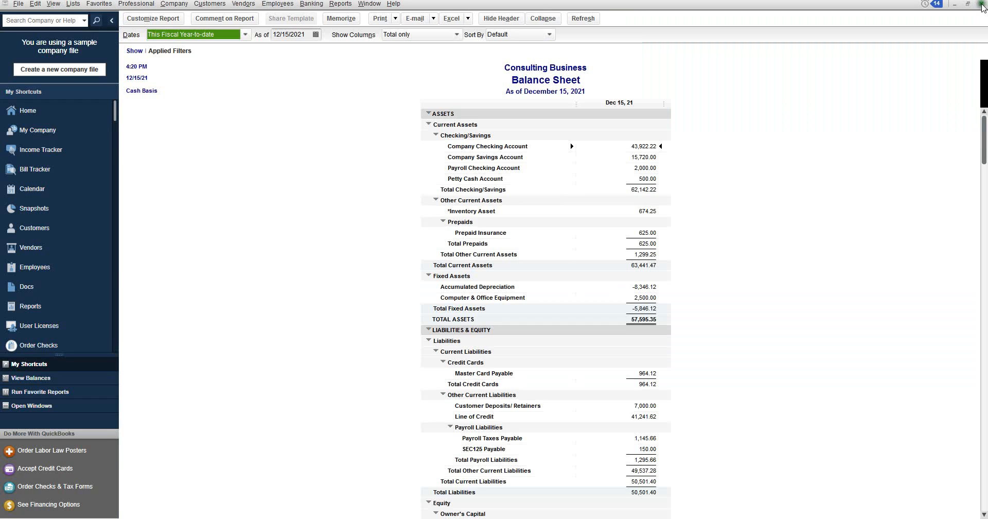
{"action": "left_click", "coordinate": [982, 5]}
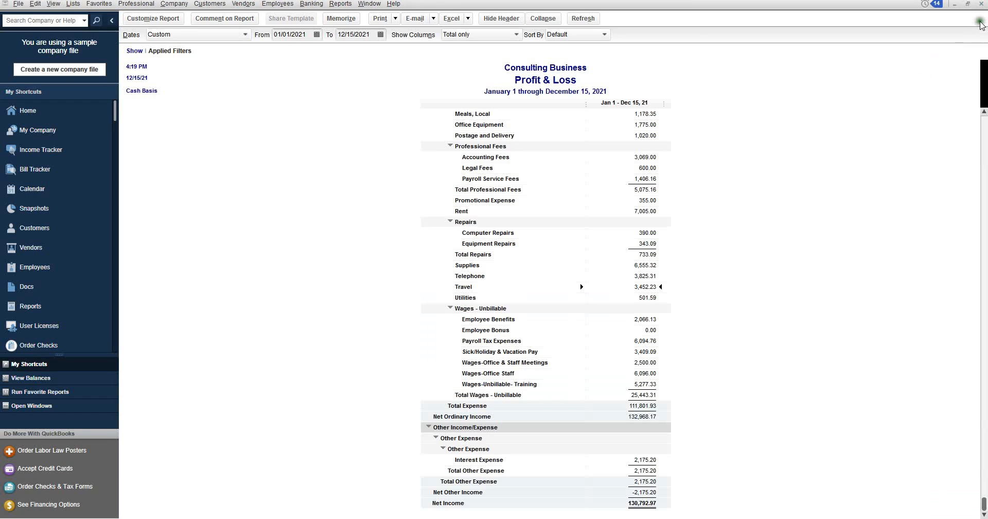
{"action": "left_click", "coordinate": [982, 6]}
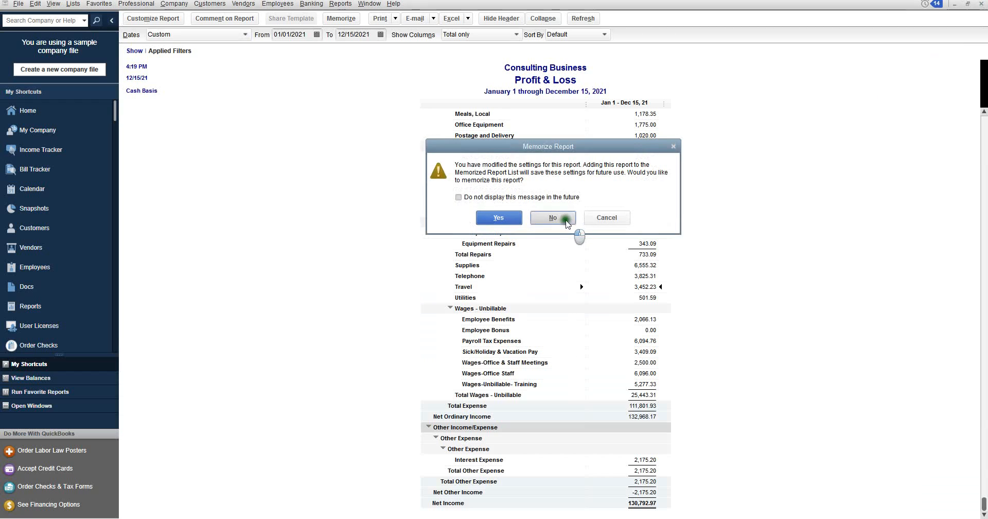
{"action": "left_click", "coordinate": [567, 223]}
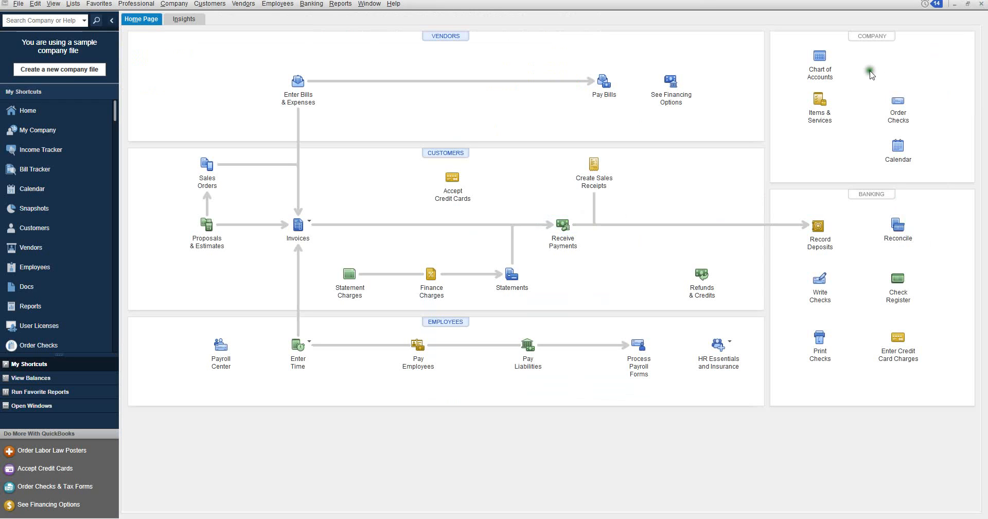
Open the chart of accounts and look through the whole account list.
{"action": "left_click", "coordinate": [834, 68]}
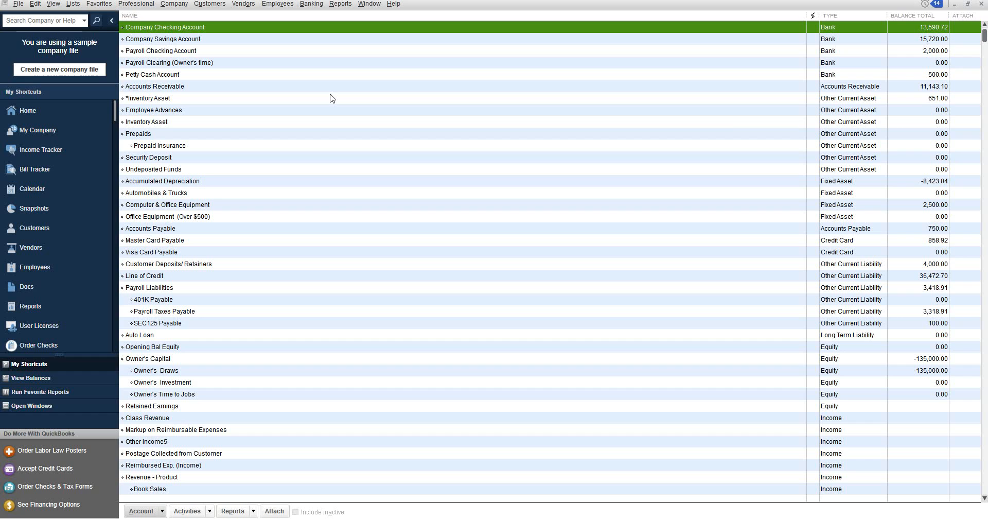
{"action": "scroll", "coordinate": [330, 97], "scroll_direction": "down", "scroll_amount": 4}
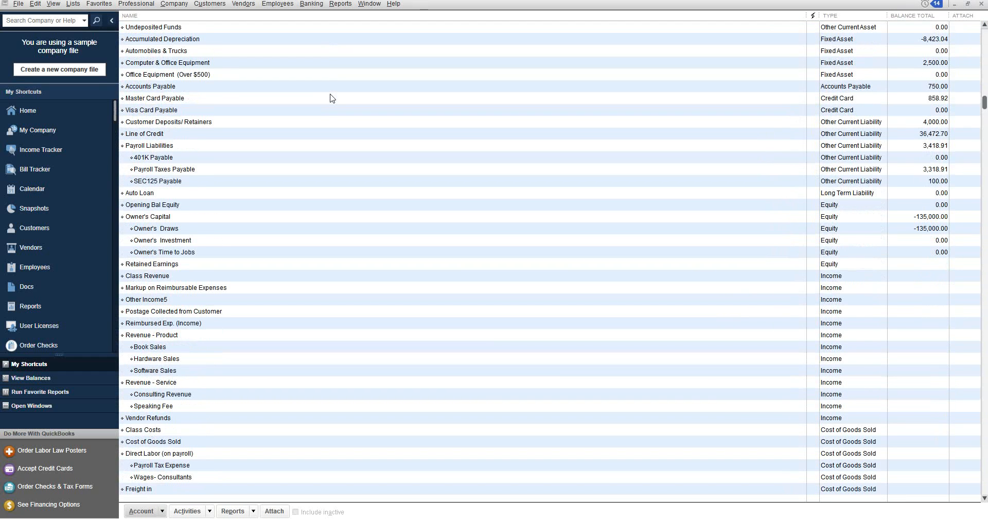
{"action": "scroll", "coordinate": [331, 97], "scroll_direction": "down", "scroll_amount": 20}
{"action": "scroll", "coordinate": [331, 98], "scroll_direction": "up", "scroll_amount": 20}
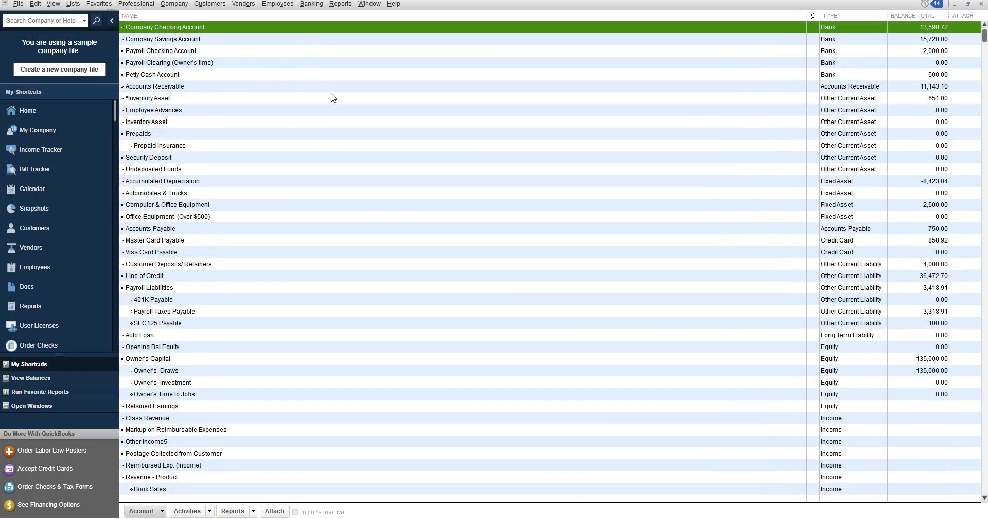
Start a new account of type Other Income, continue to its details form, and close it without saving.
{"action": "left_click", "coordinate": [143, 515]}
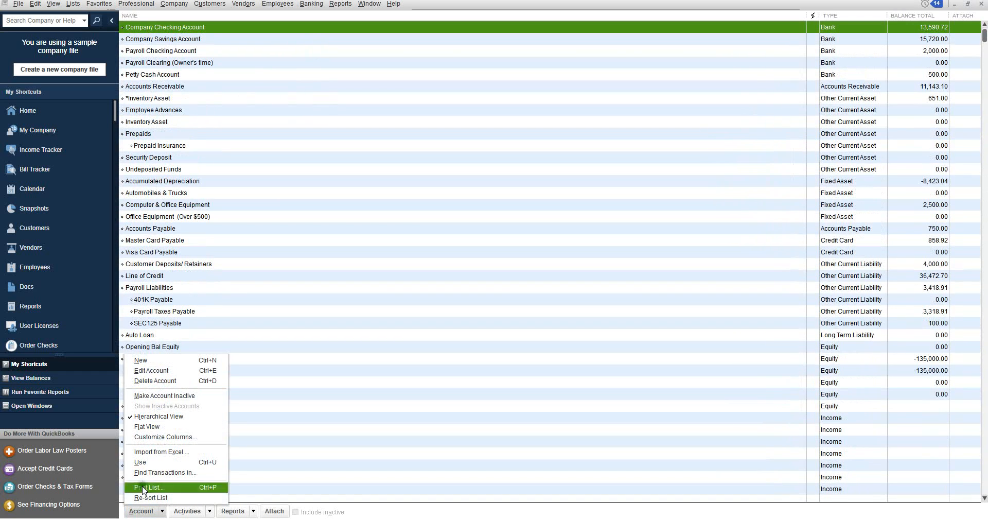
{"action": "left_click", "coordinate": [141, 360]}
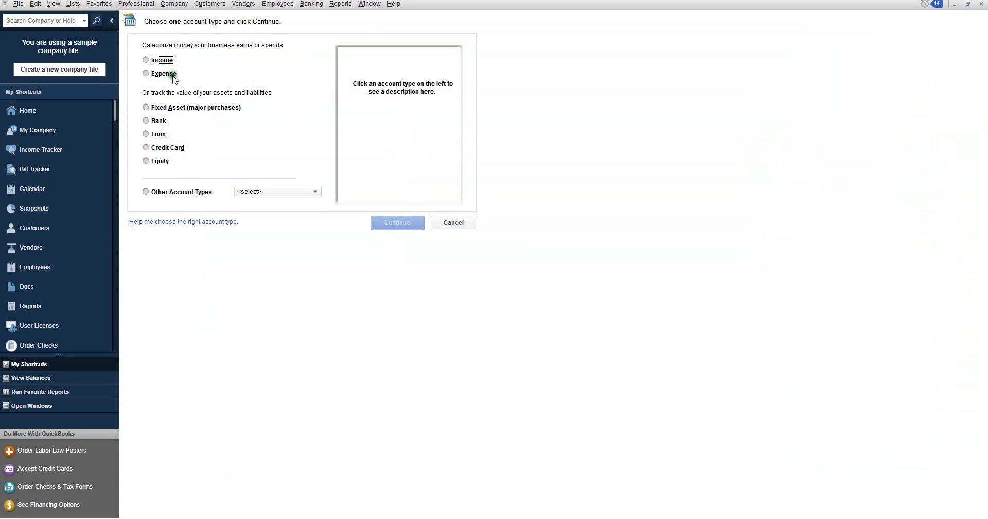
{"action": "left_click", "coordinate": [260, 192]}
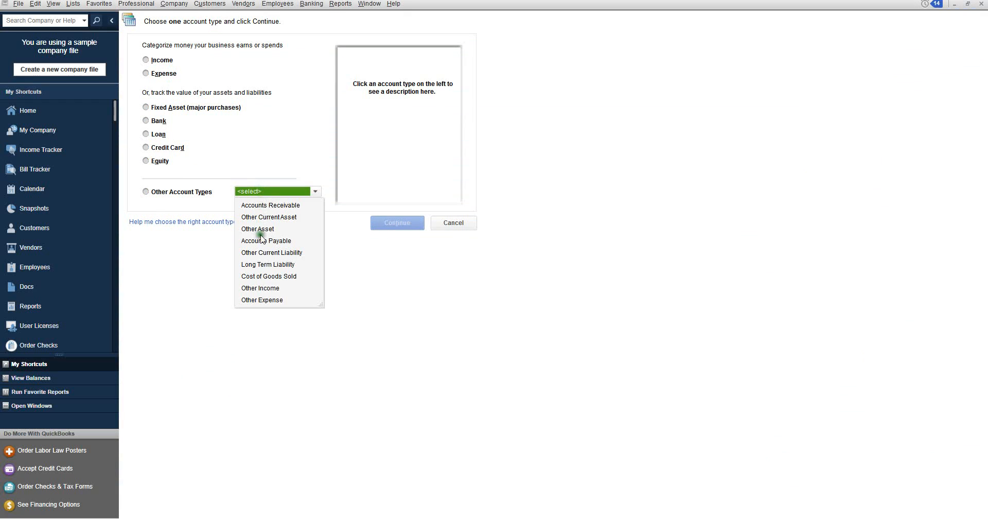
{"action": "left_click", "coordinate": [272, 288]}
{"action": "left_click", "coordinate": [392, 226]}
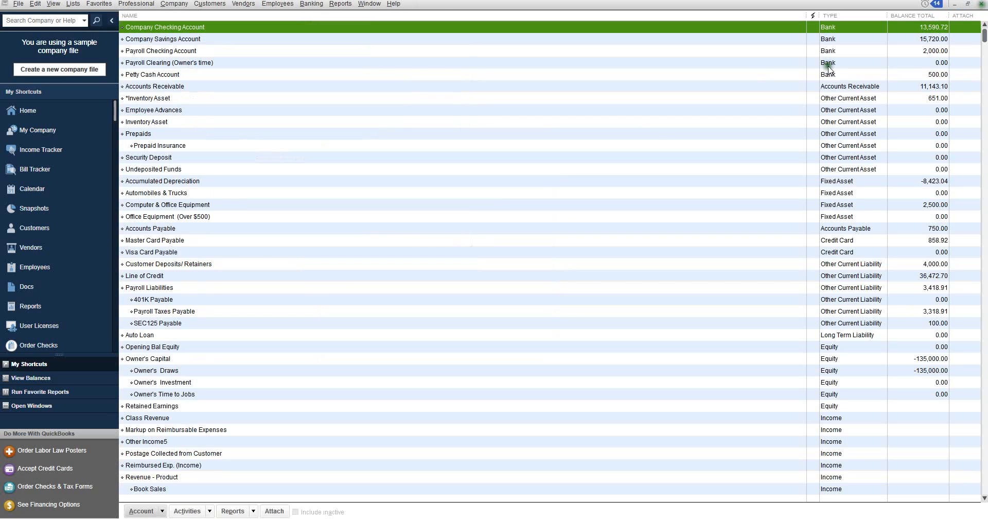
{"action": "left_click", "coordinate": [980, 4]}
Rename the income account Other Income5 to Other Income4, save it, and close the chart of accounts.
{"action": "scroll", "coordinate": [365, 274], "scroll_direction": "down", "scroll_amount": 20}
{"action": "scroll", "coordinate": [367, 276], "scroll_direction": "up", "scroll_amount": 7}
{"action": "scroll", "coordinate": [368, 276], "scroll_direction": "up", "scroll_amount": 20}
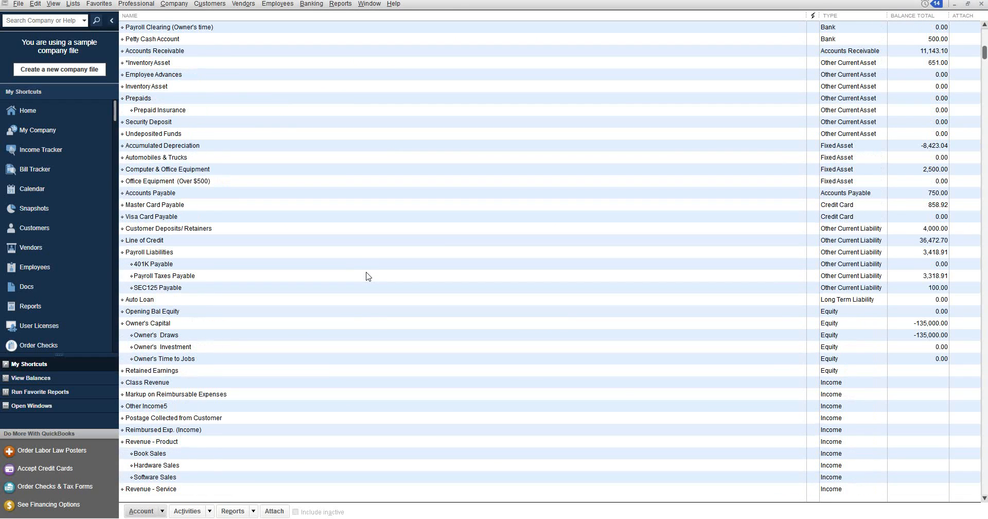
{"action": "scroll", "coordinate": [368, 276], "scroll_direction": "down", "scroll_amount": 7}
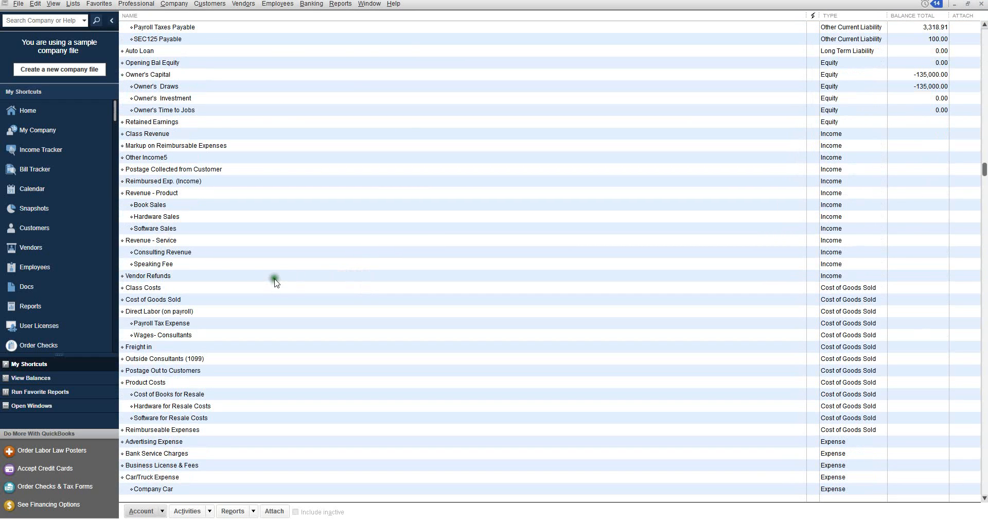
{"action": "left_click", "coordinate": [139, 157]}
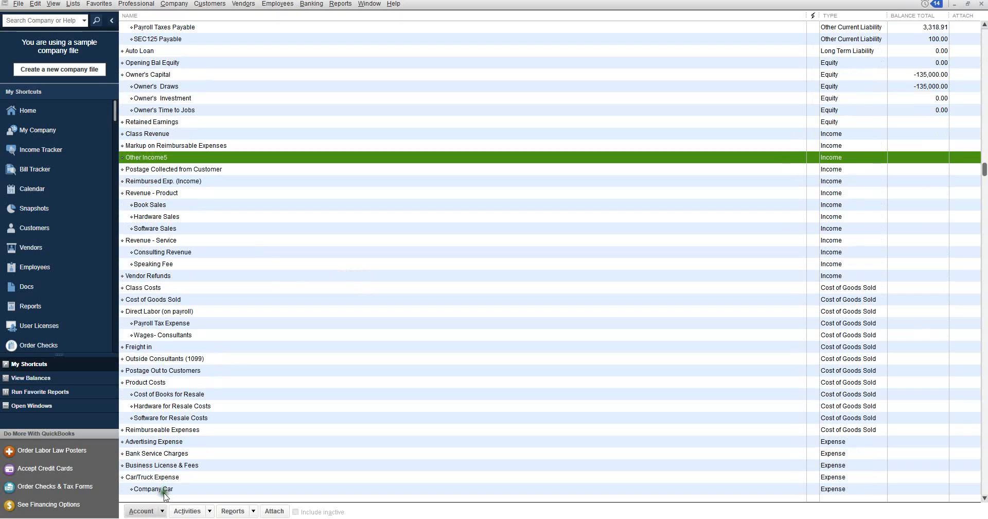
{"action": "left_click", "coordinate": [141, 511]}
{"action": "left_click", "coordinate": [157, 371]}
{"action": "left_click", "coordinate": [276, 60]}
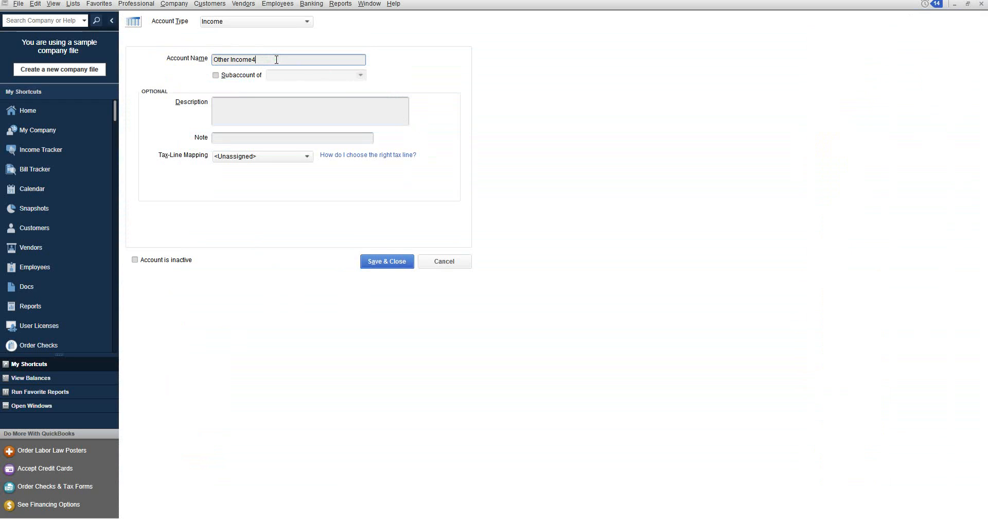
{"action": "left_click", "coordinate": [367, 261]}
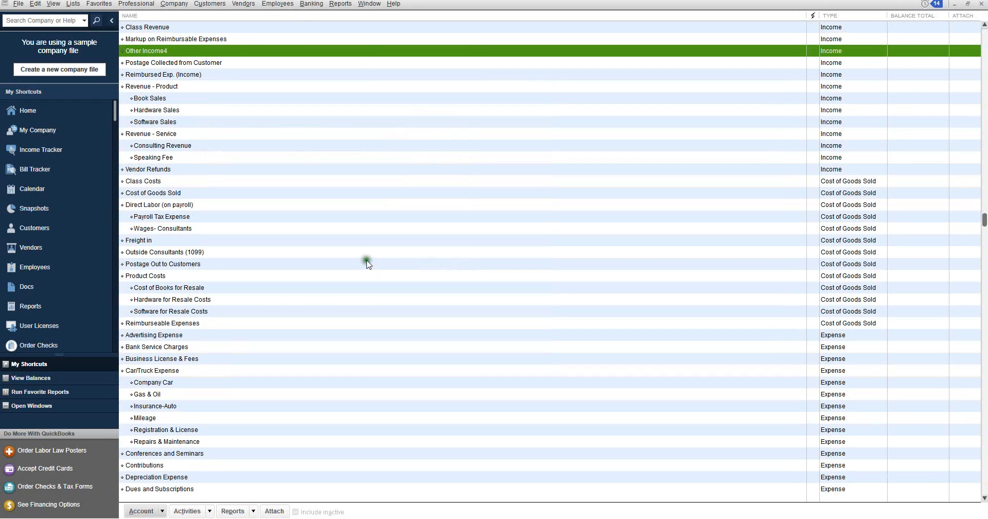
{"action": "left_click", "coordinate": [981, 5]}
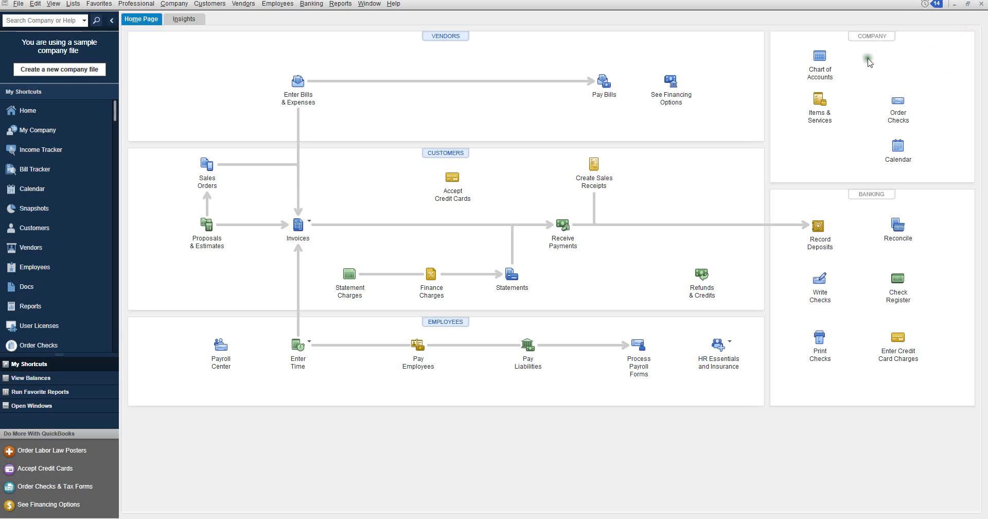
Start a check from the Company Checking Account payable to the vendor Computer Store.
{"action": "left_click", "coordinate": [947, 224]}
{"action": "left_click", "coordinate": [819, 280]}
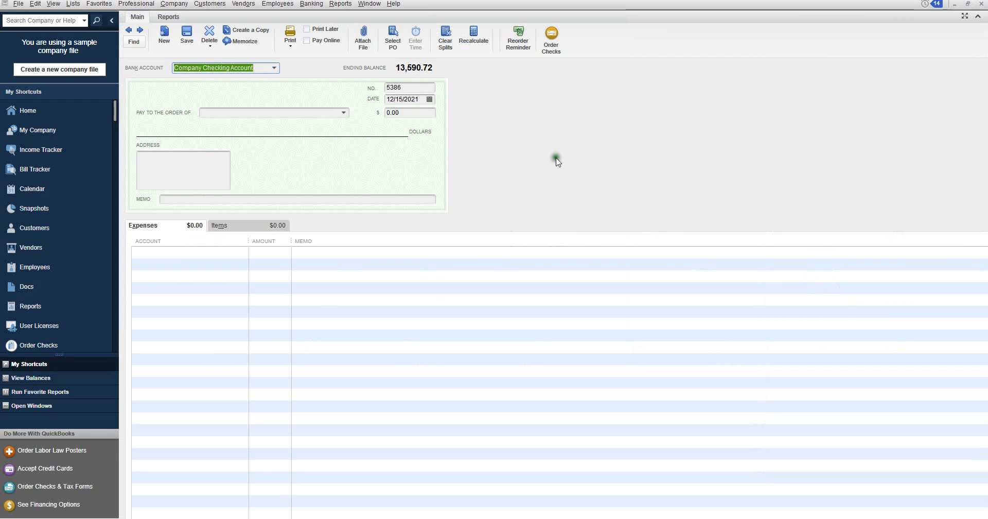
{"action": "left_click", "coordinate": [275, 71]}
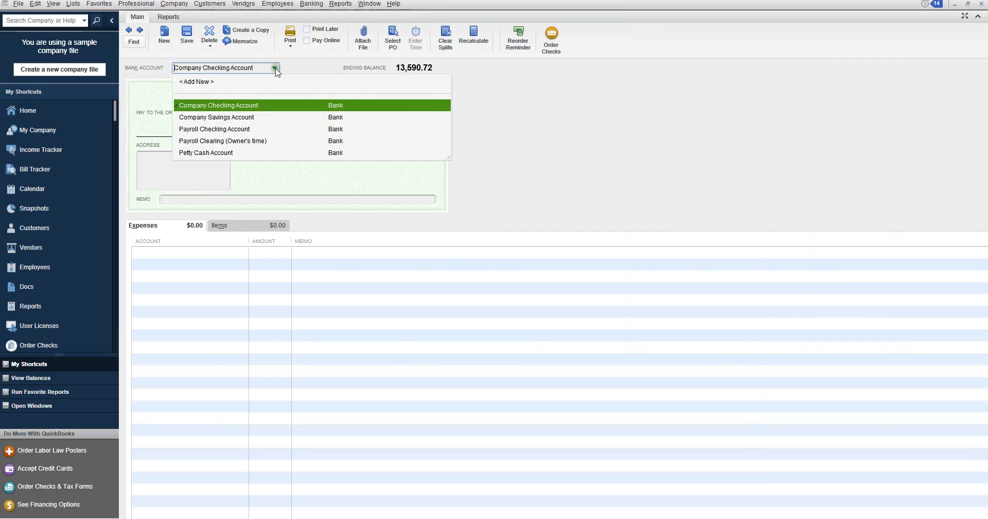
{"action": "left_click", "coordinate": [255, 103]}
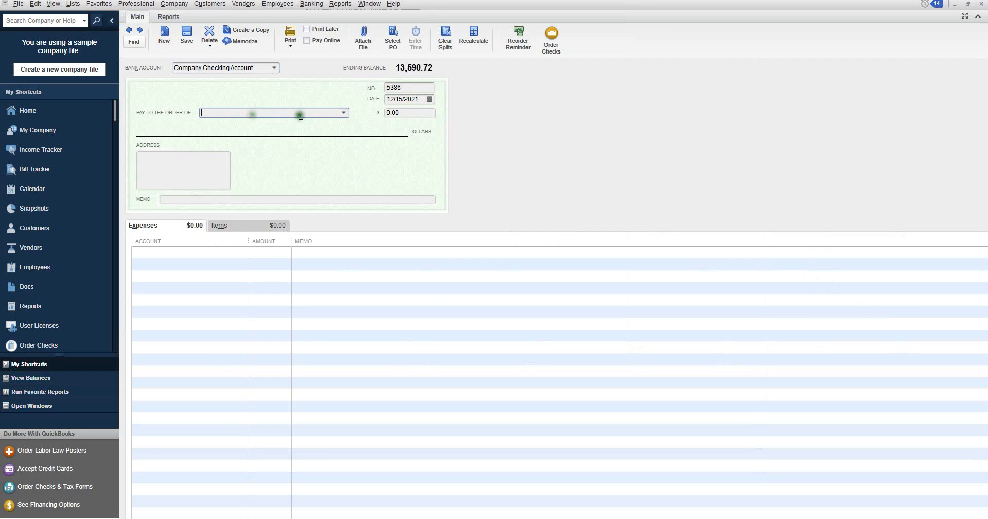
{"action": "left_click", "coordinate": [343, 112]}
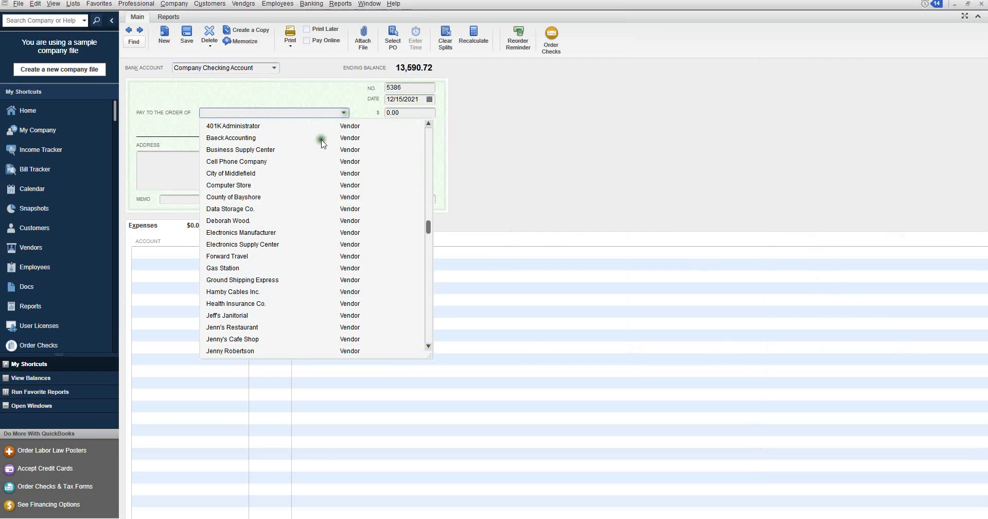
{"action": "left_click", "coordinate": [240, 186]}
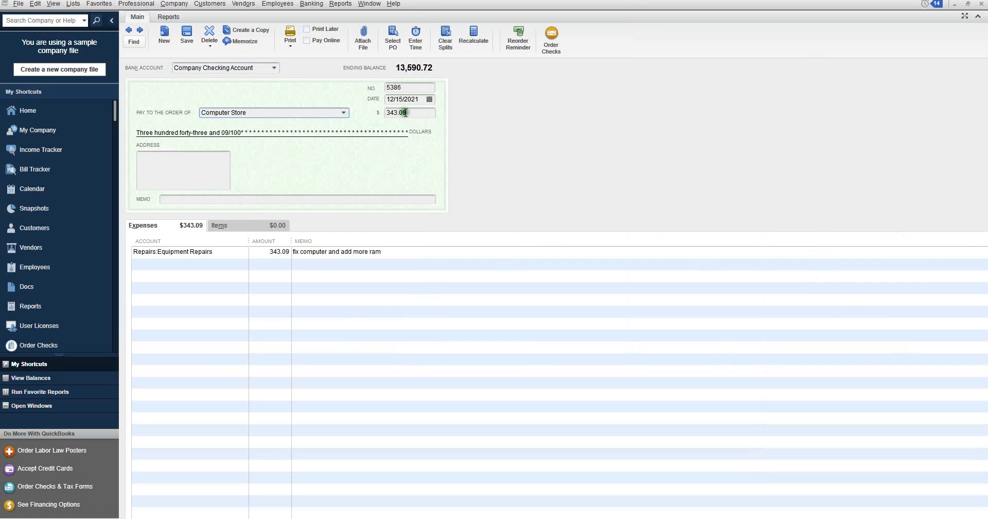
View the expense accounts available for the check's Equipment Repairs line, and close the check without recording it.
{"action": "left_click", "coordinate": [230, 252]}
{"action": "left_click", "coordinate": [242, 252]}
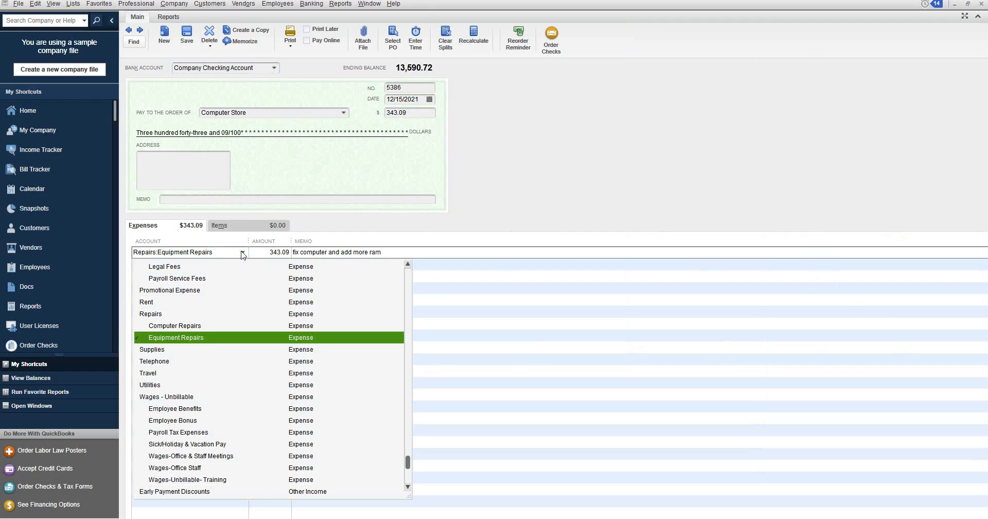
{"action": "left_click", "coordinate": [242, 252]}
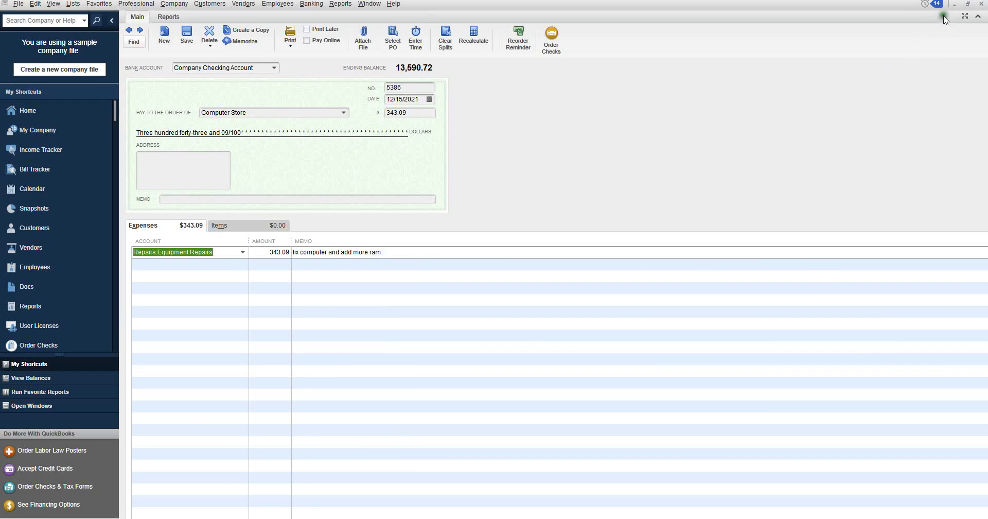
{"action": "left_click", "coordinate": [982, 5]}
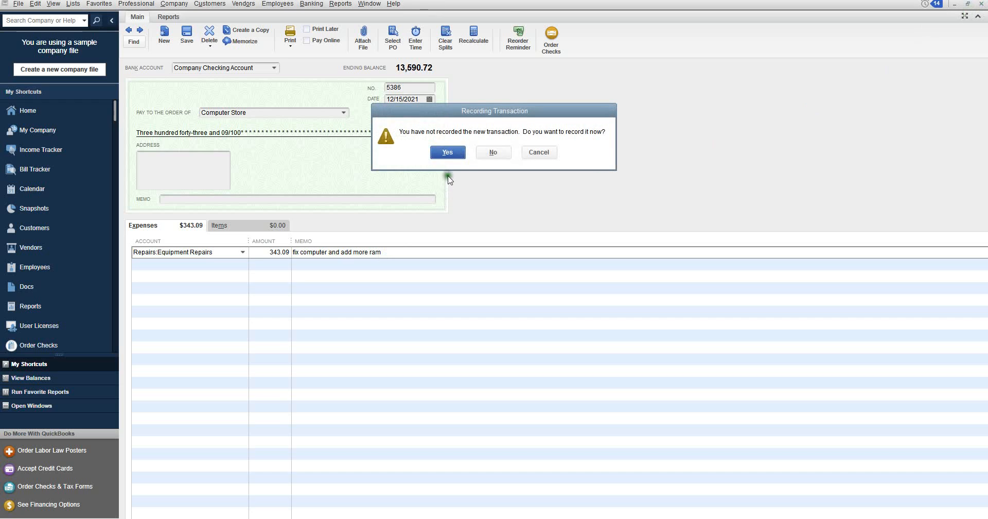
{"action": "left_click", "coordinate": [494, 152]}
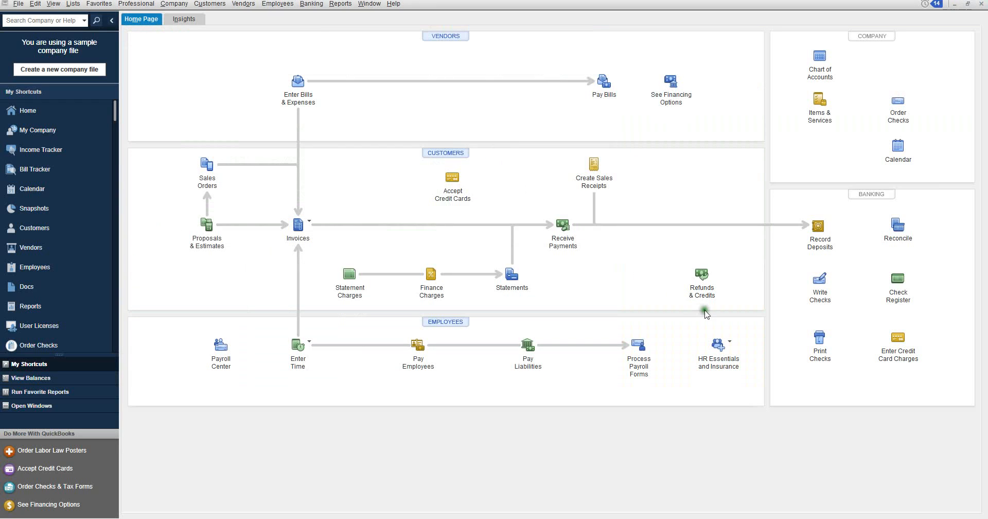
Open a new bank deposit form and set it to deposit to the Company Checking Account.
{"action": "left_click", "coordinate": [311, 4]}
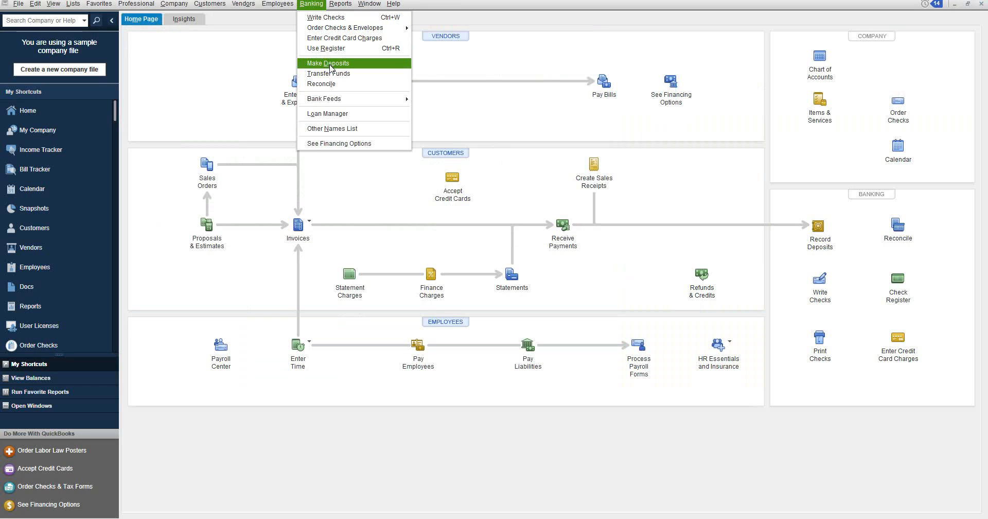
{"action": "left_click", "coordinate": [817, 245]}
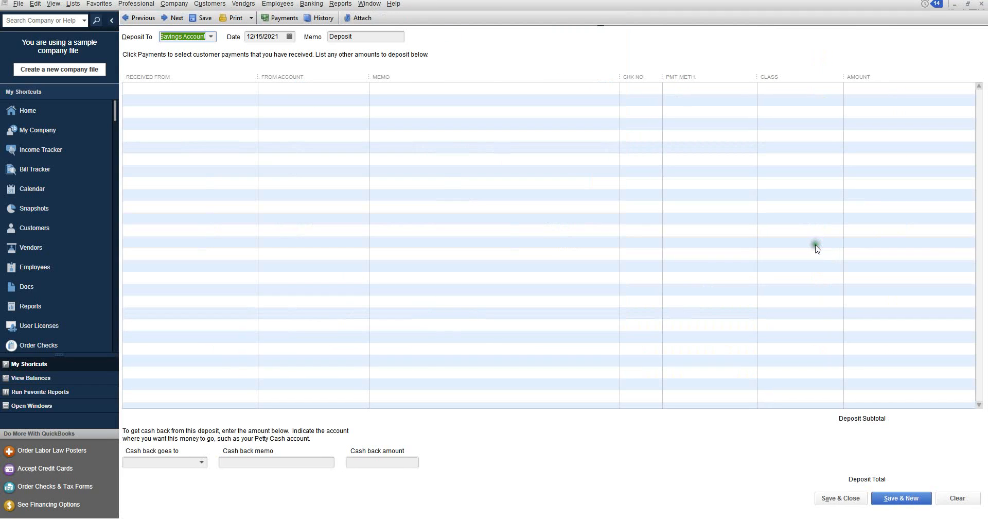
{"action": "left_click", "coordinate": [211, 37]}
{"action": "left_click", "coordinate": [209, 75]}
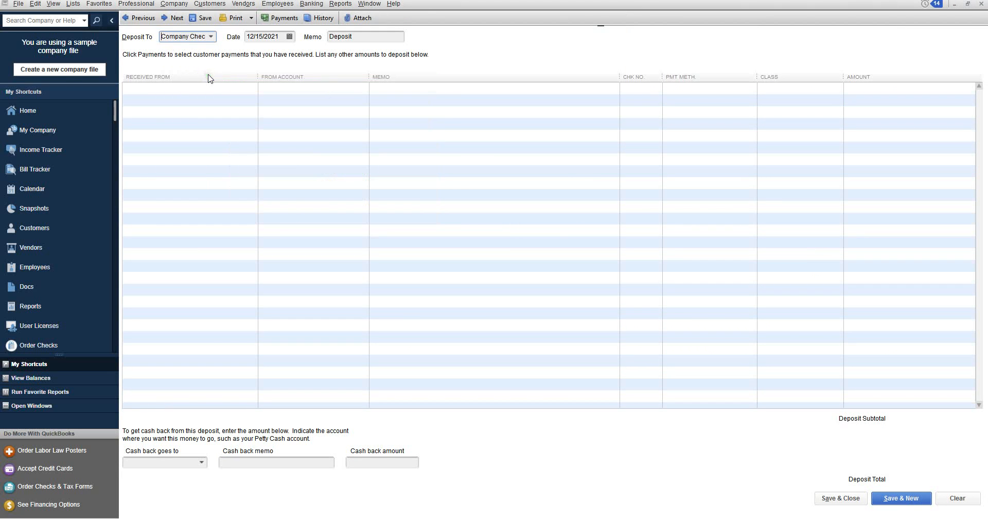
Look through the payer names and the source accounts available for the first deposit line.
{"action": "left_click", "coordinate": [248, 85]}
{"action": "left_click", "coordinate": [252, 89]}
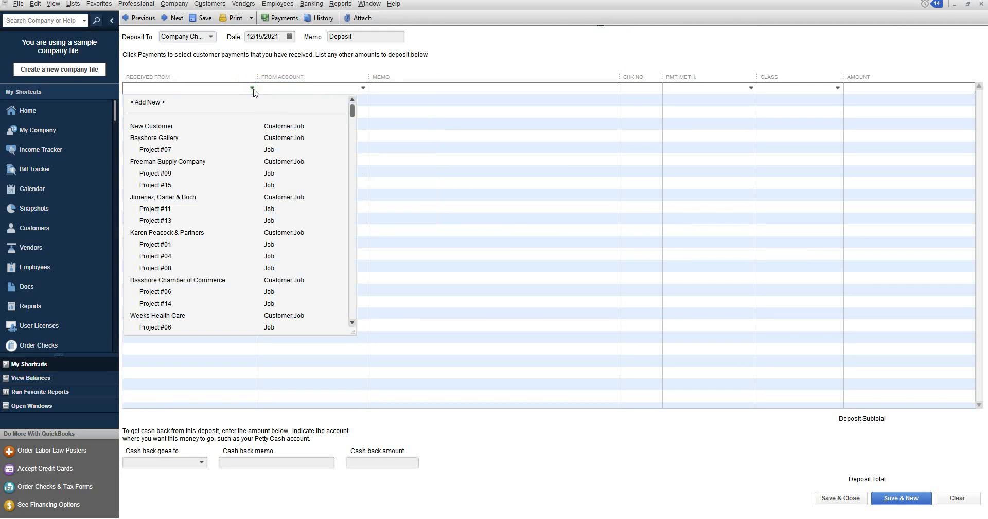
{"action": "left_click", "coordinate": [253, 89]}
{"action": "left_click", "coordinate": [363, 89]}
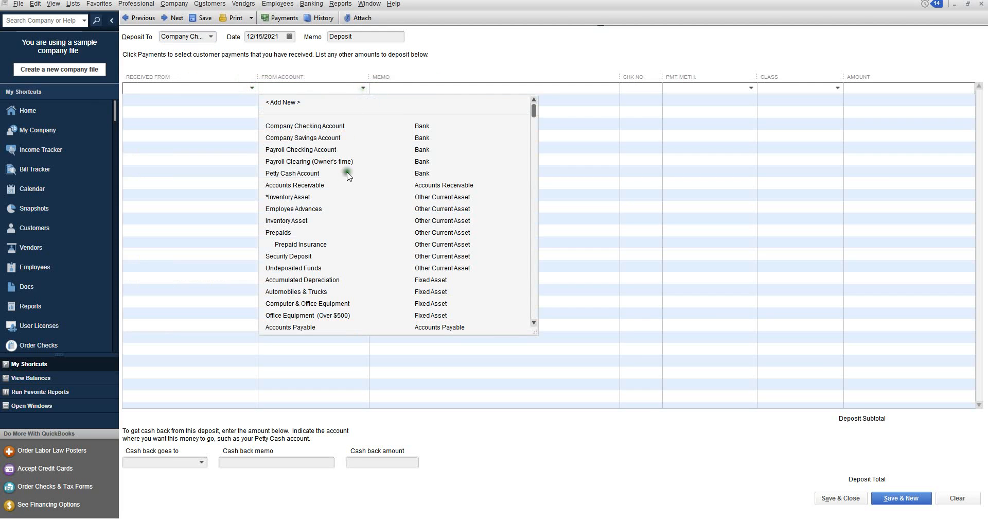
{"action": "scroll", "coordinate": [352, 179], "scroll_direction": "down", "scroll_amount": 5}
{"action": "scroll", "coordinate": [359, 185], "scroll_direction": "down", "scroll_amount": 5}
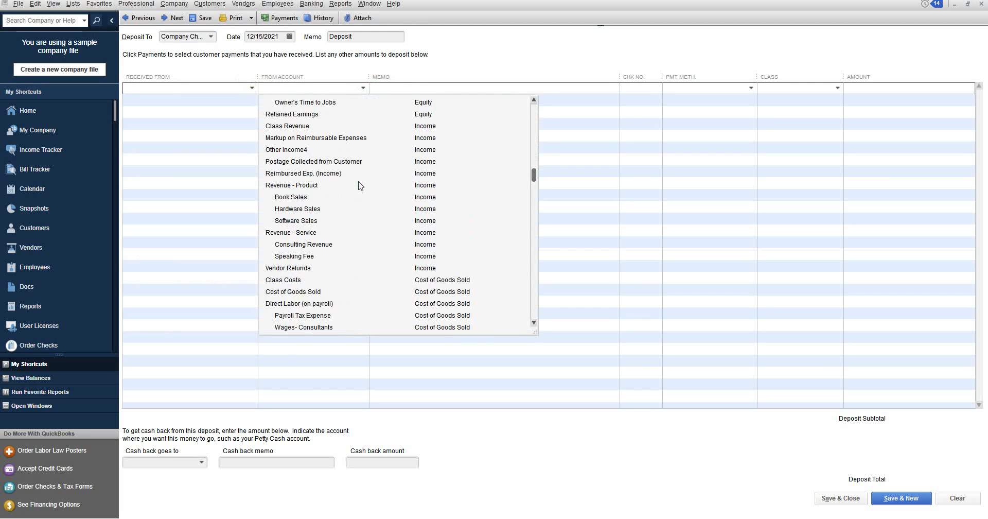
Go through the first deposit line's memo, check number, payment method and amount fields, and close the deposit without entering anything.
{"action": "left_click", "coordinate": [549, 91]}
{"action": "left_click", "coordinate": [594, 90]}
{"action": "left_click", "coordinate": [643, 89]}
{"action": "left_click", "coordinate": [677, 88]}
{"action": "left_click", "coordinate": [874, 90]}
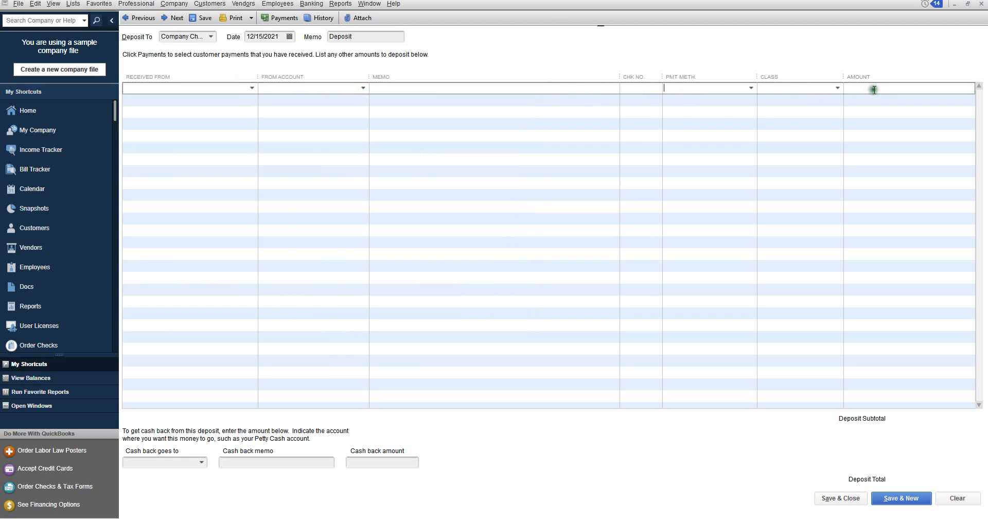
{"action": "left_click", "coordinate": [980, 5]}
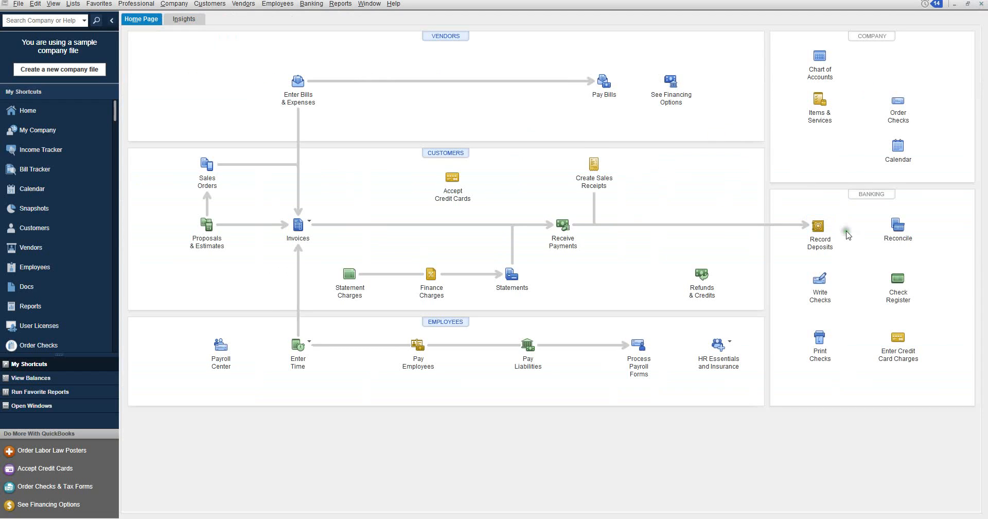